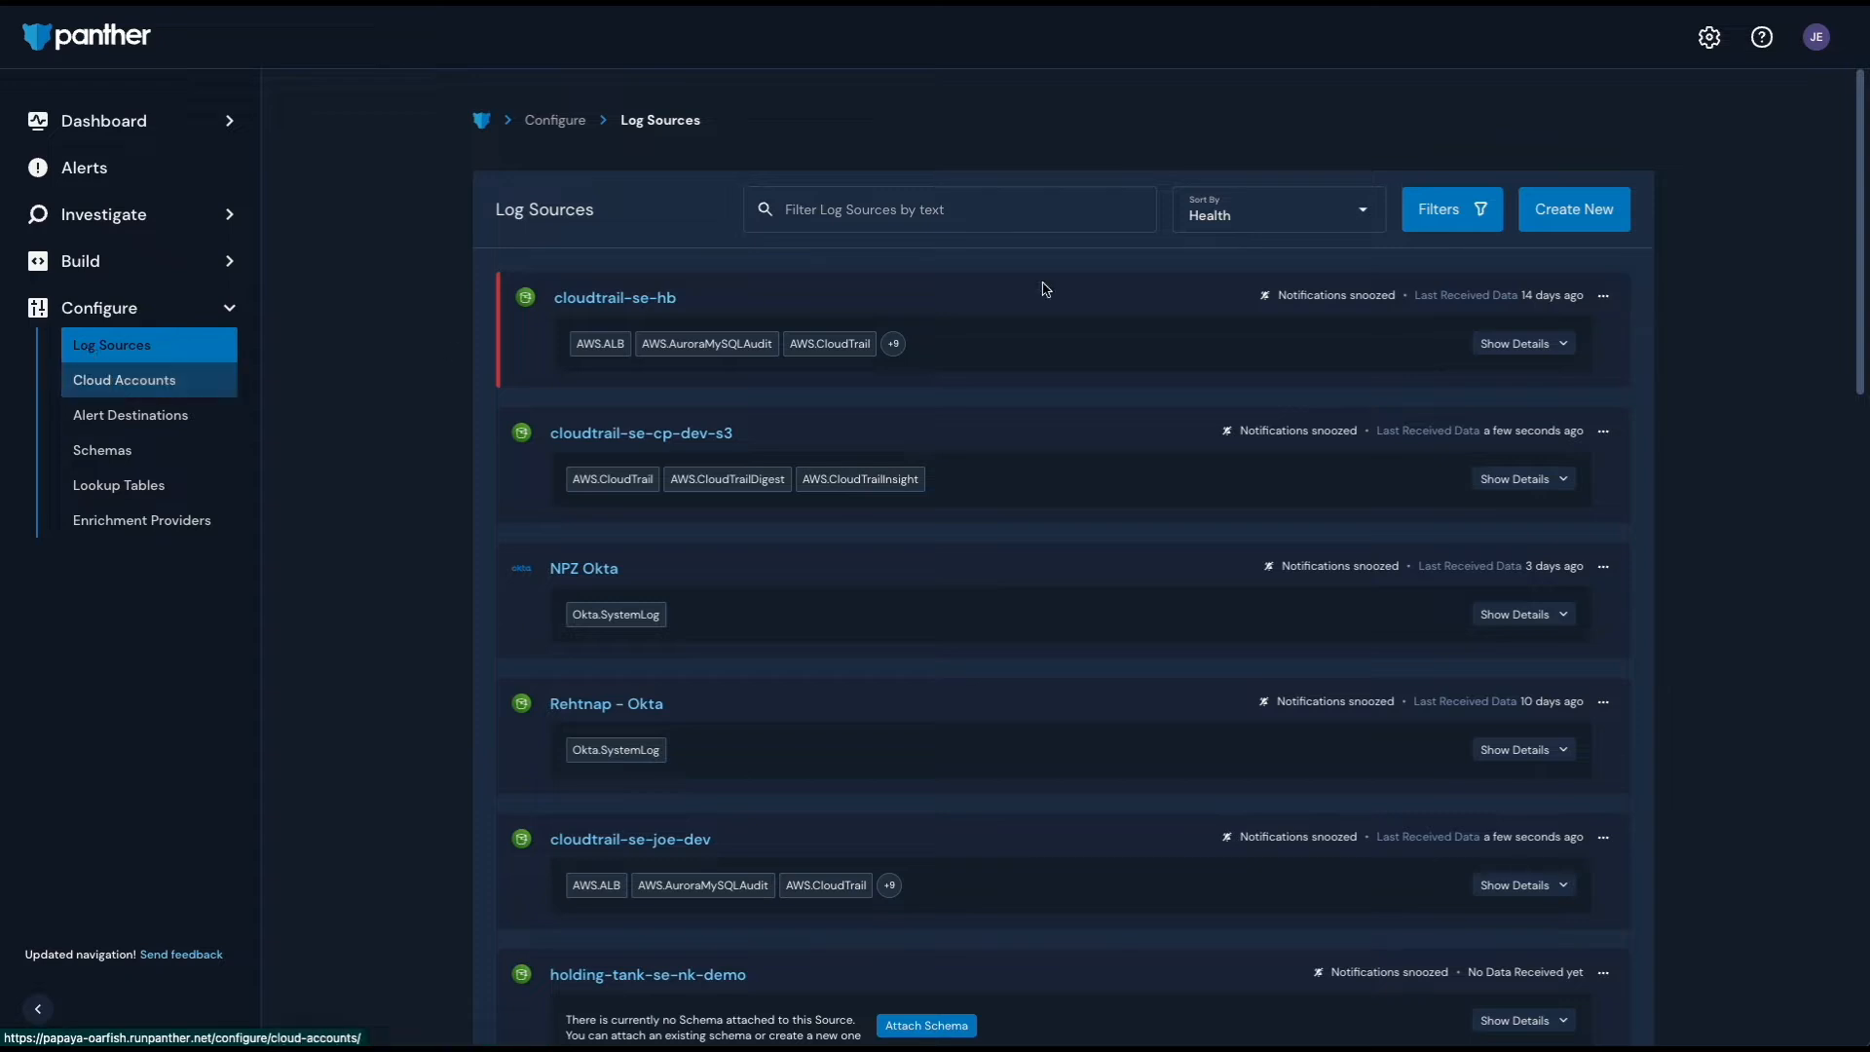
Step: Start a new GCP log source that uses Google Cloud Storage as its transport method
{"action": "left_click", "coordinate": [1590, 216]}
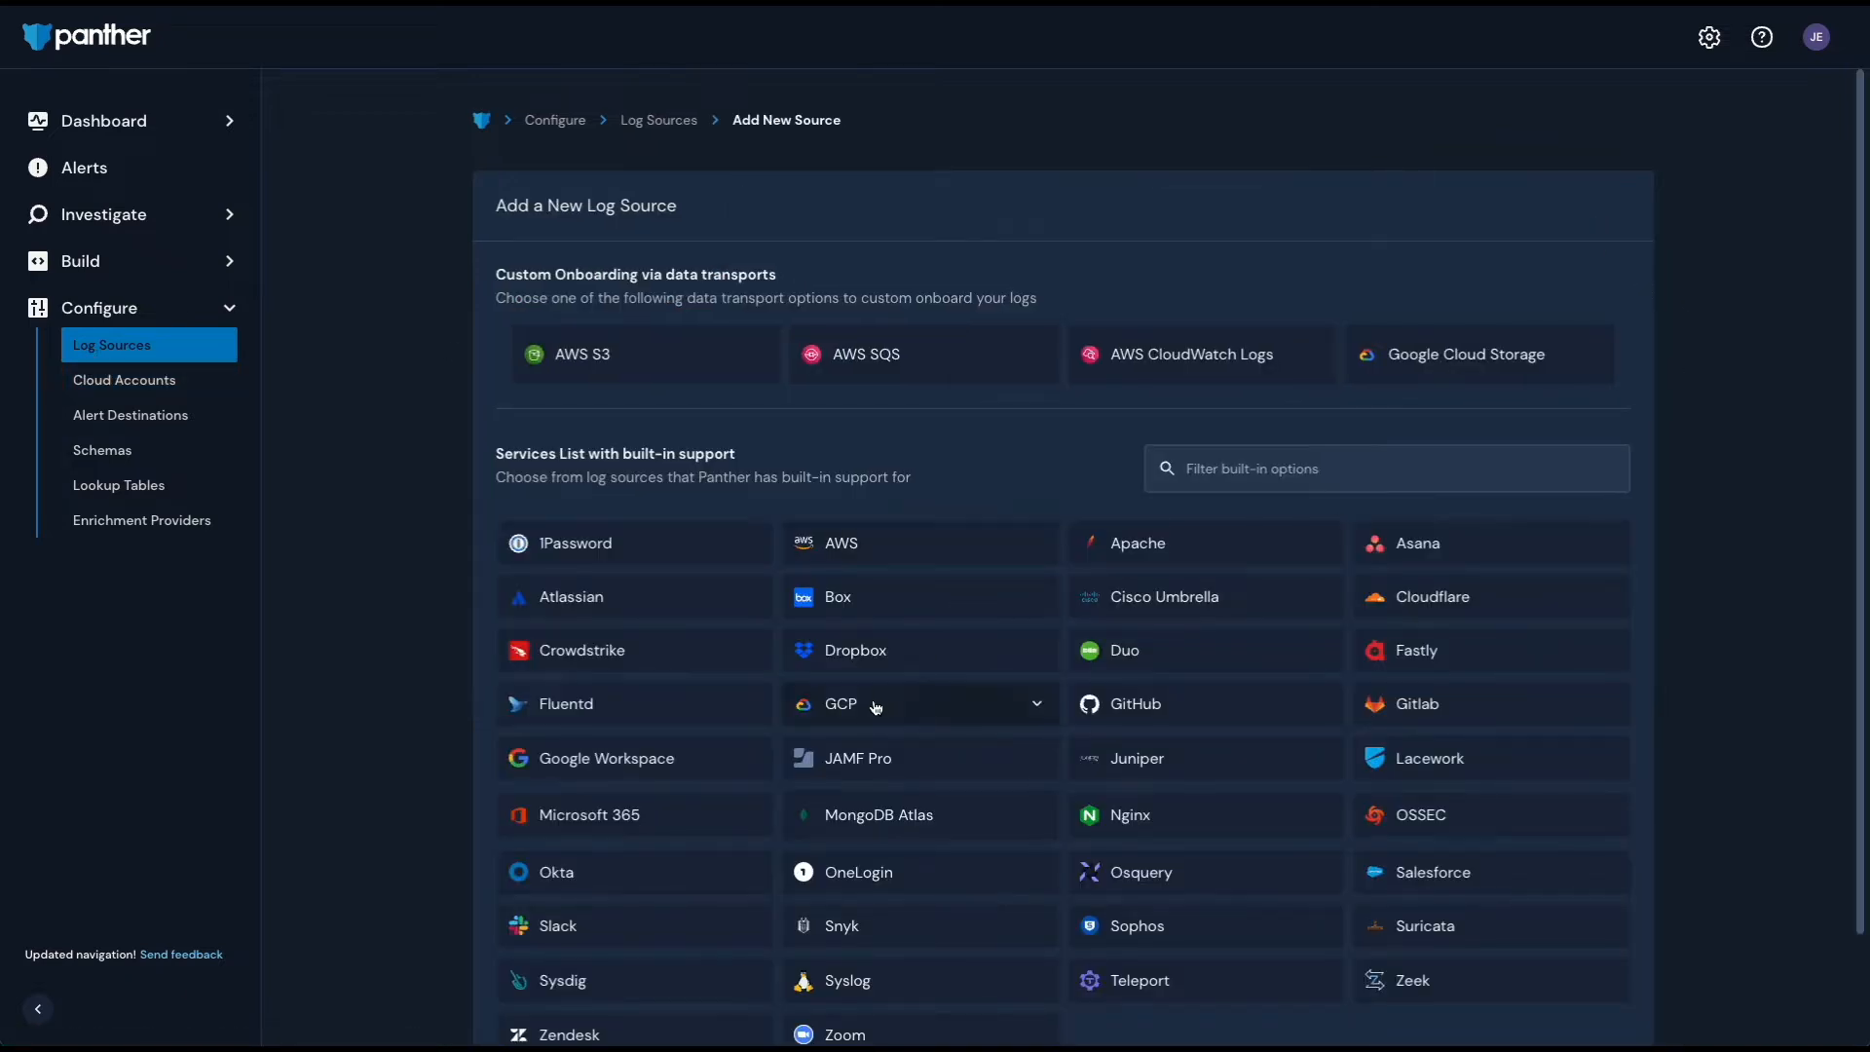
{"action": "left_click", "coordinate": [876, 706]}
{"action": "scroll", "coordinate": [876, 707], "scroll_direction": "down", "scroll_amount": 1}
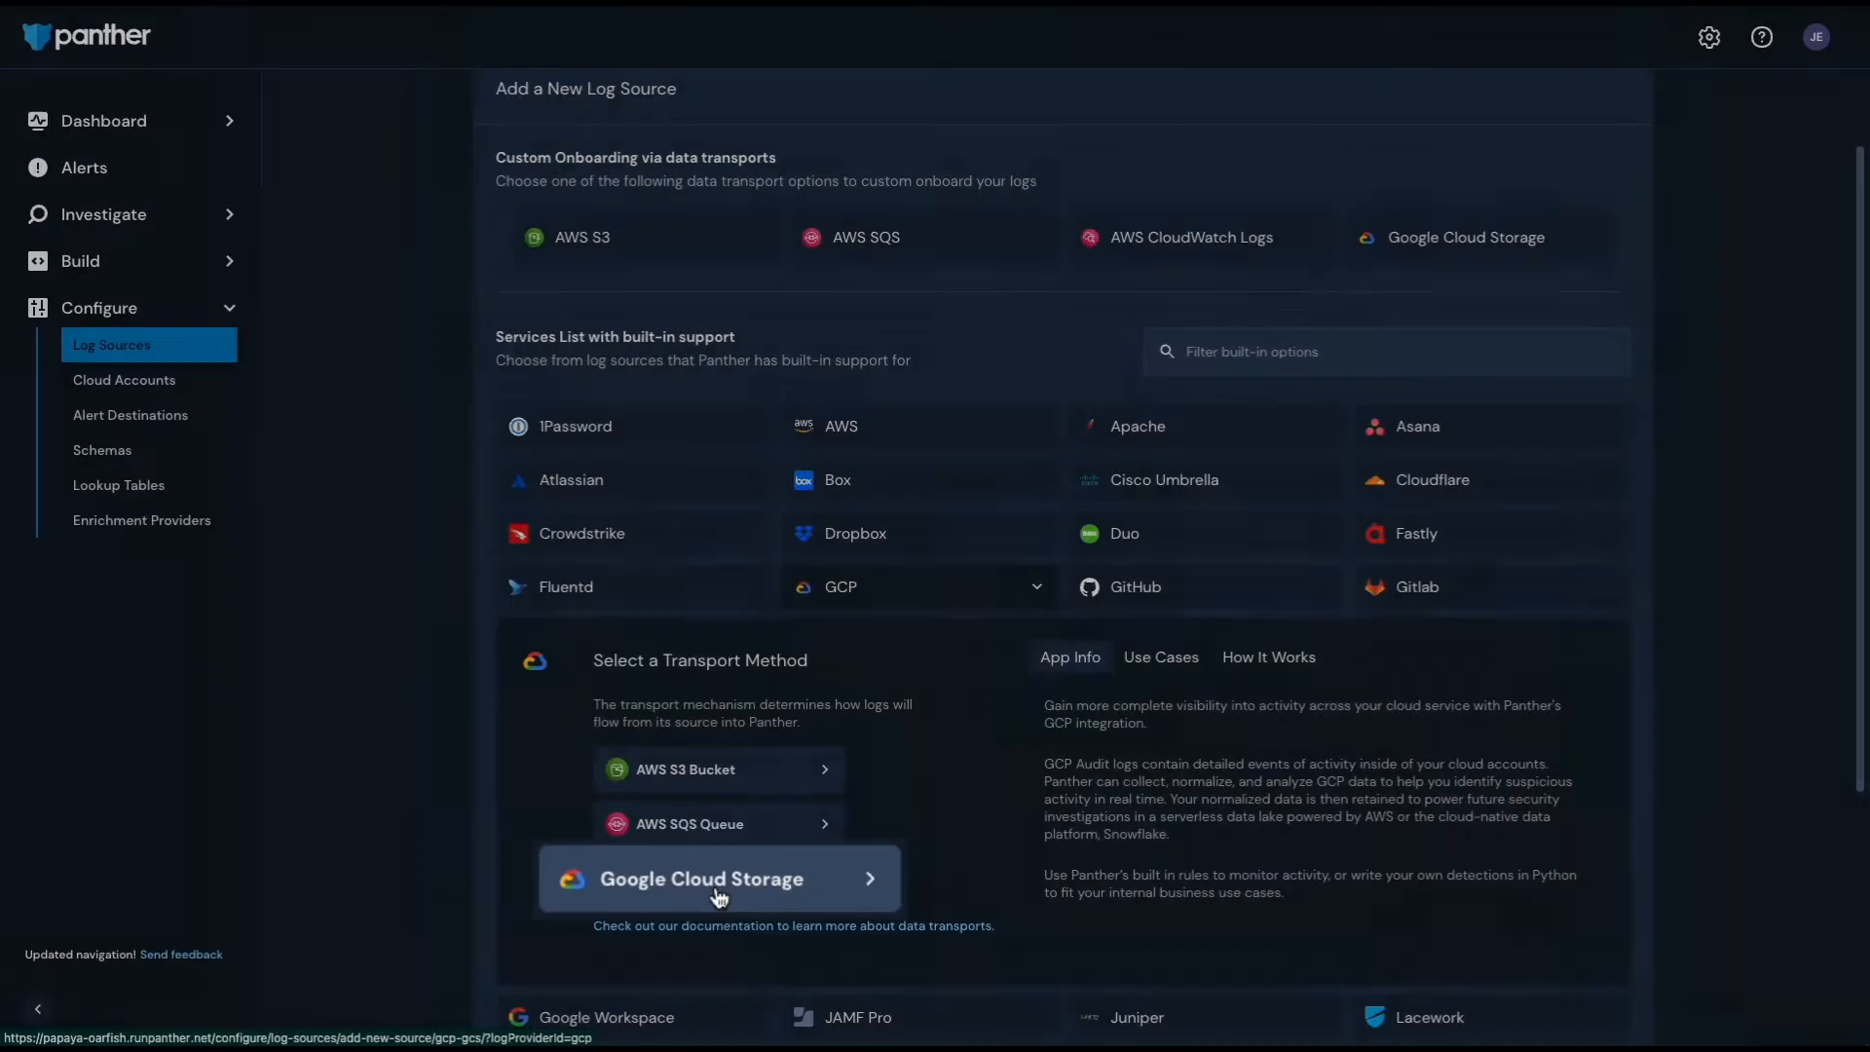
{"action": "left_click", "coordinate": [720, 879]}
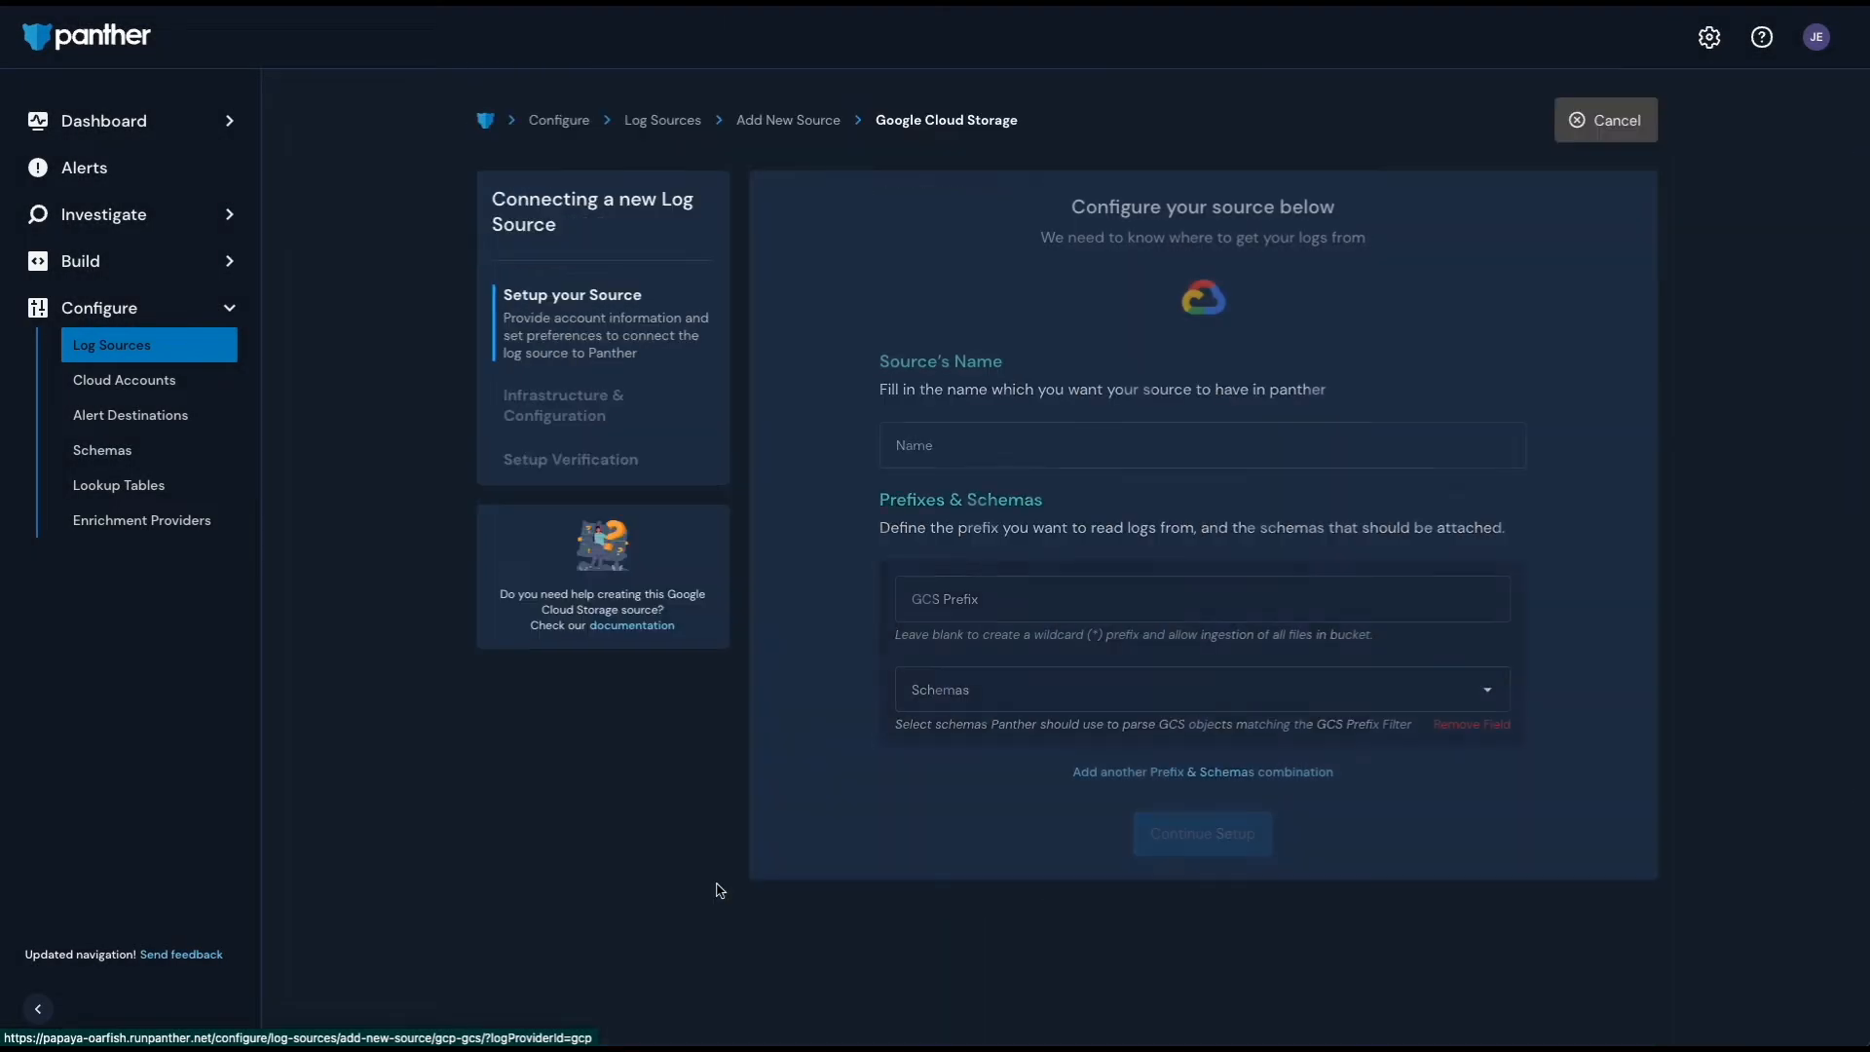
Step: Name the new log source "GCP Onboarding Demo"
{"action": "left_click", "coordinate": [1056, 437]}
{"action": "type", "text": "GCP Onboa"}
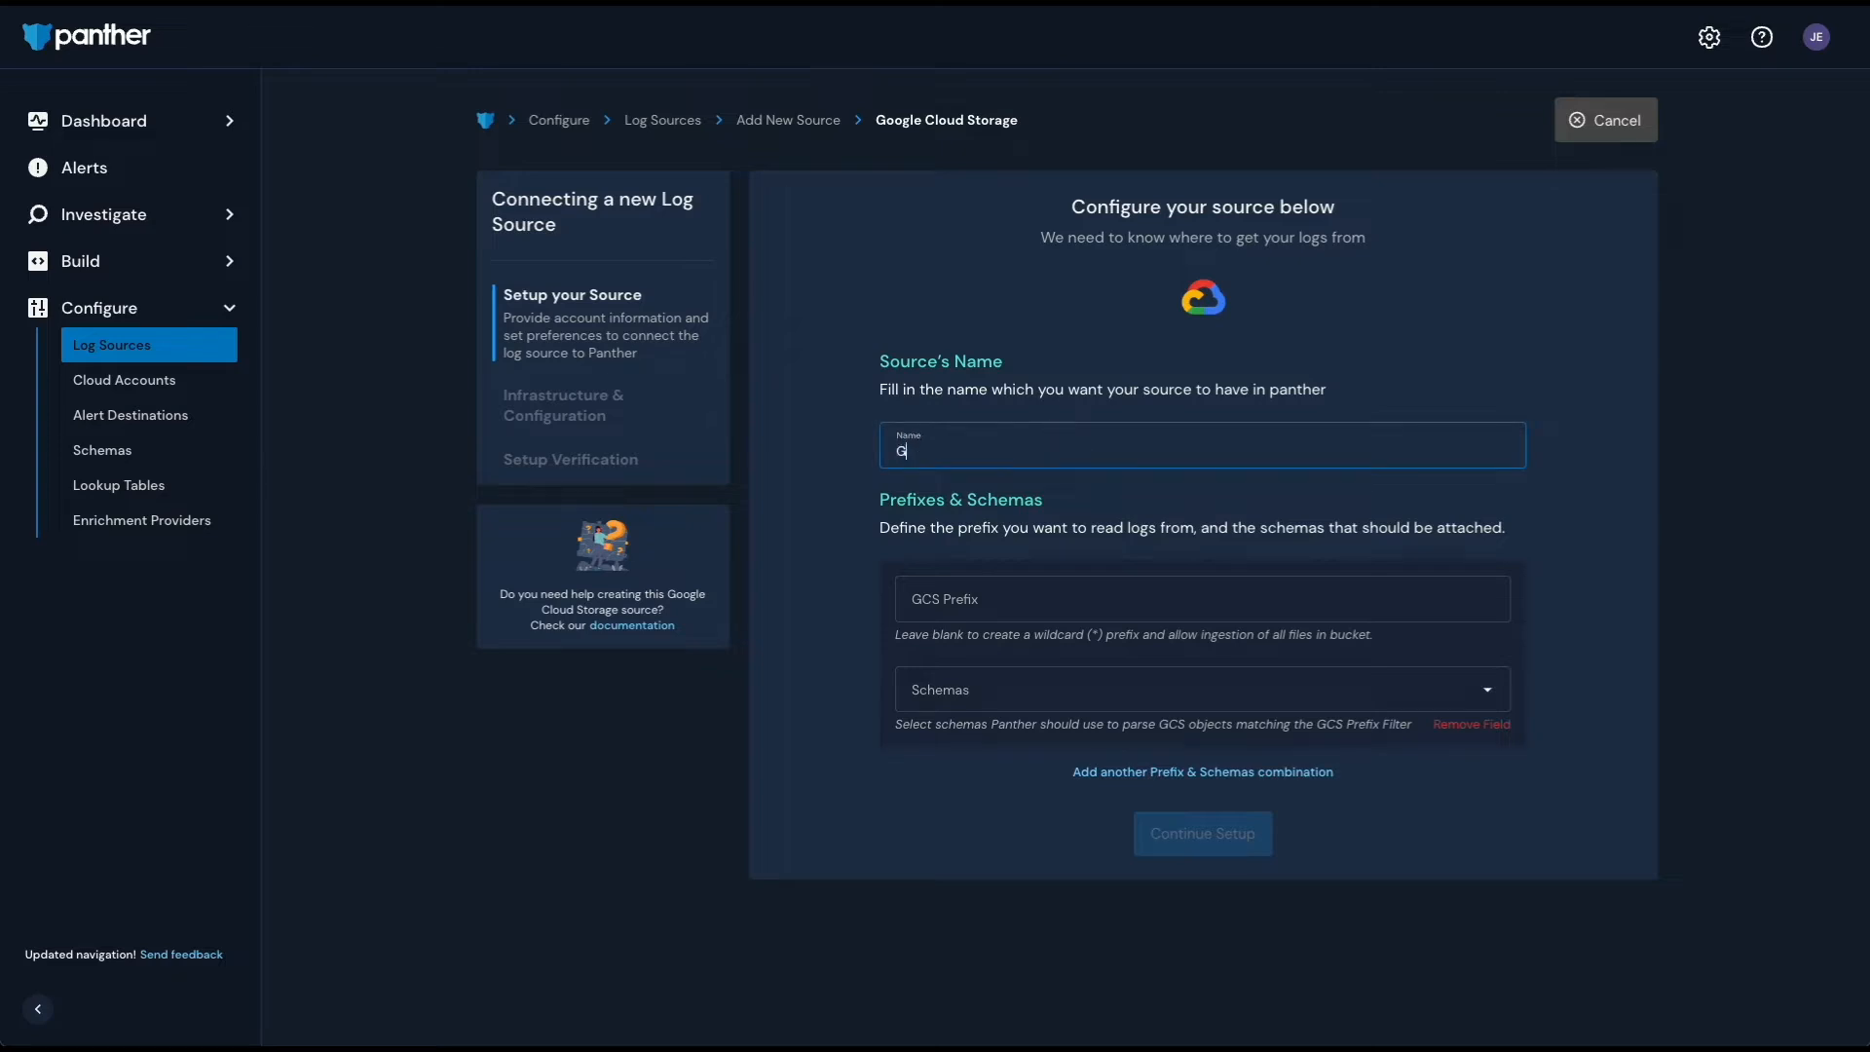
{"action": "type", "text": "rding Demo"}
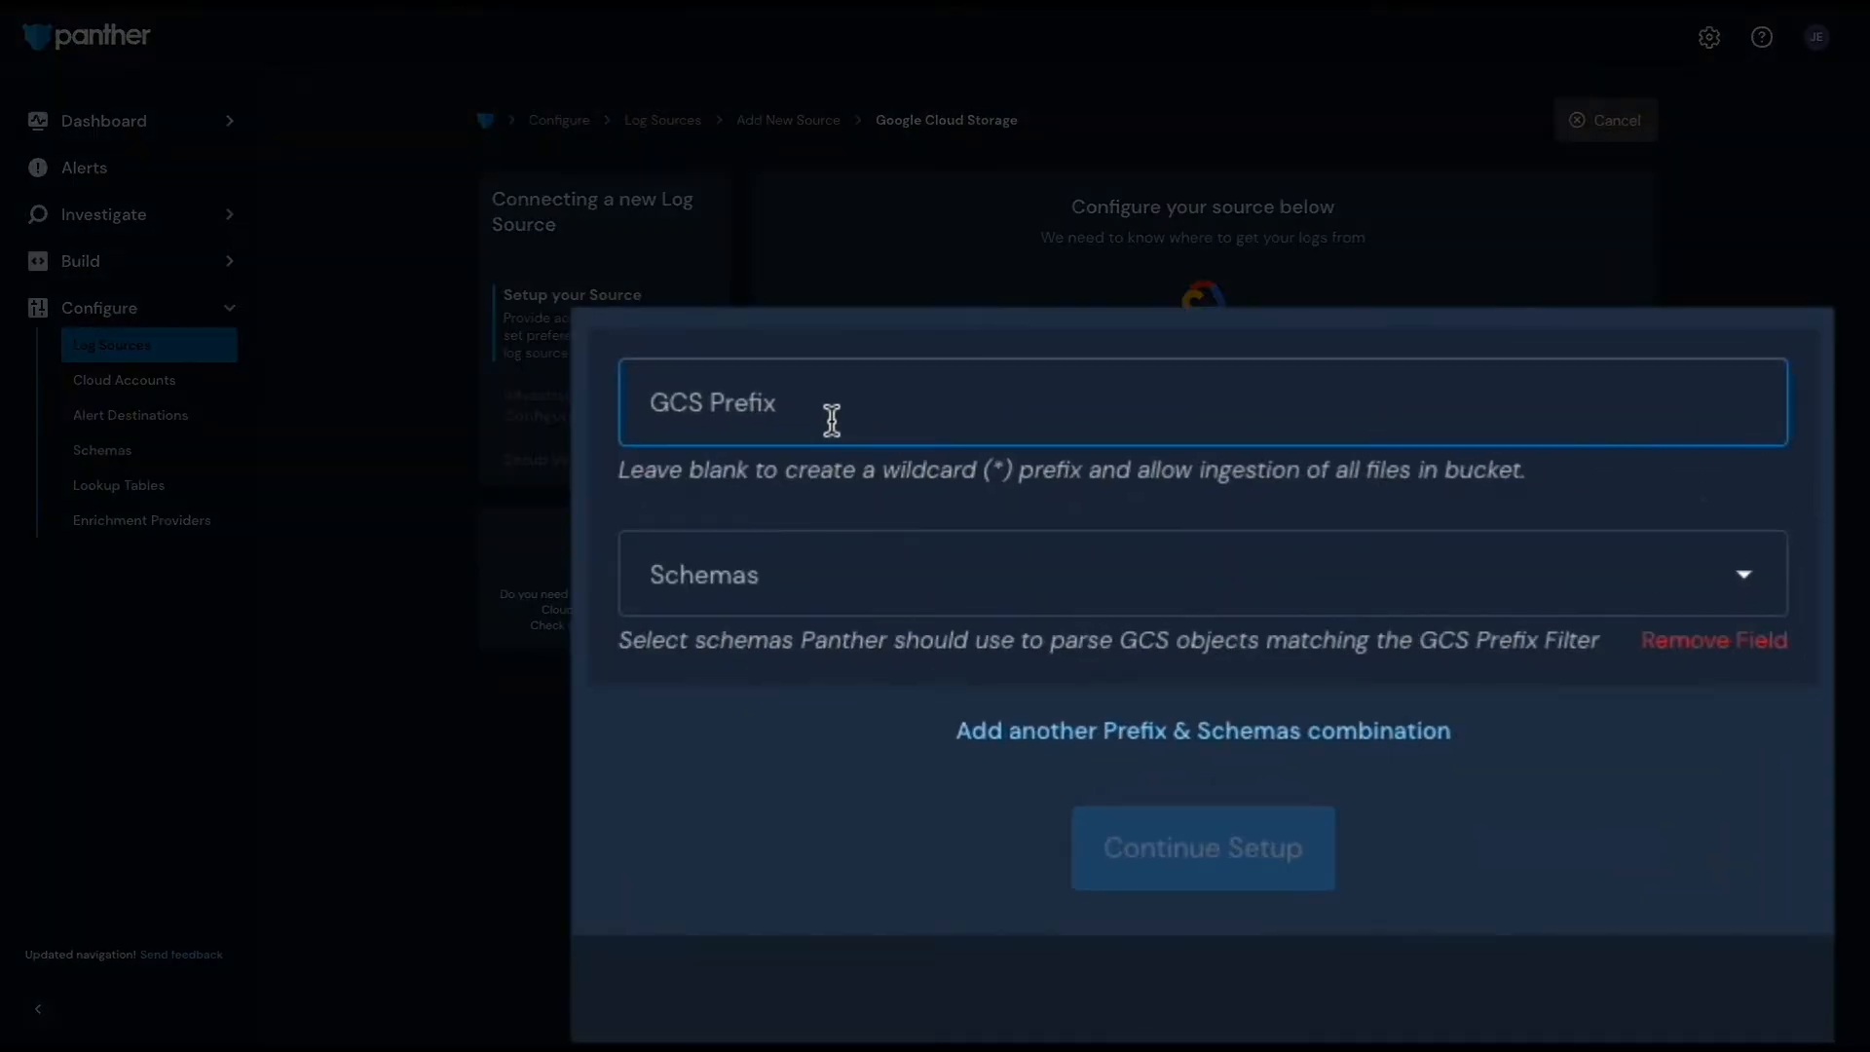
Step: Attach the GCP.AuditLog schema with a blank GCS prefix and continue the setup to the infrastructure and credentials stage
{"action": "left_click", "coordinate": [814, 584]}
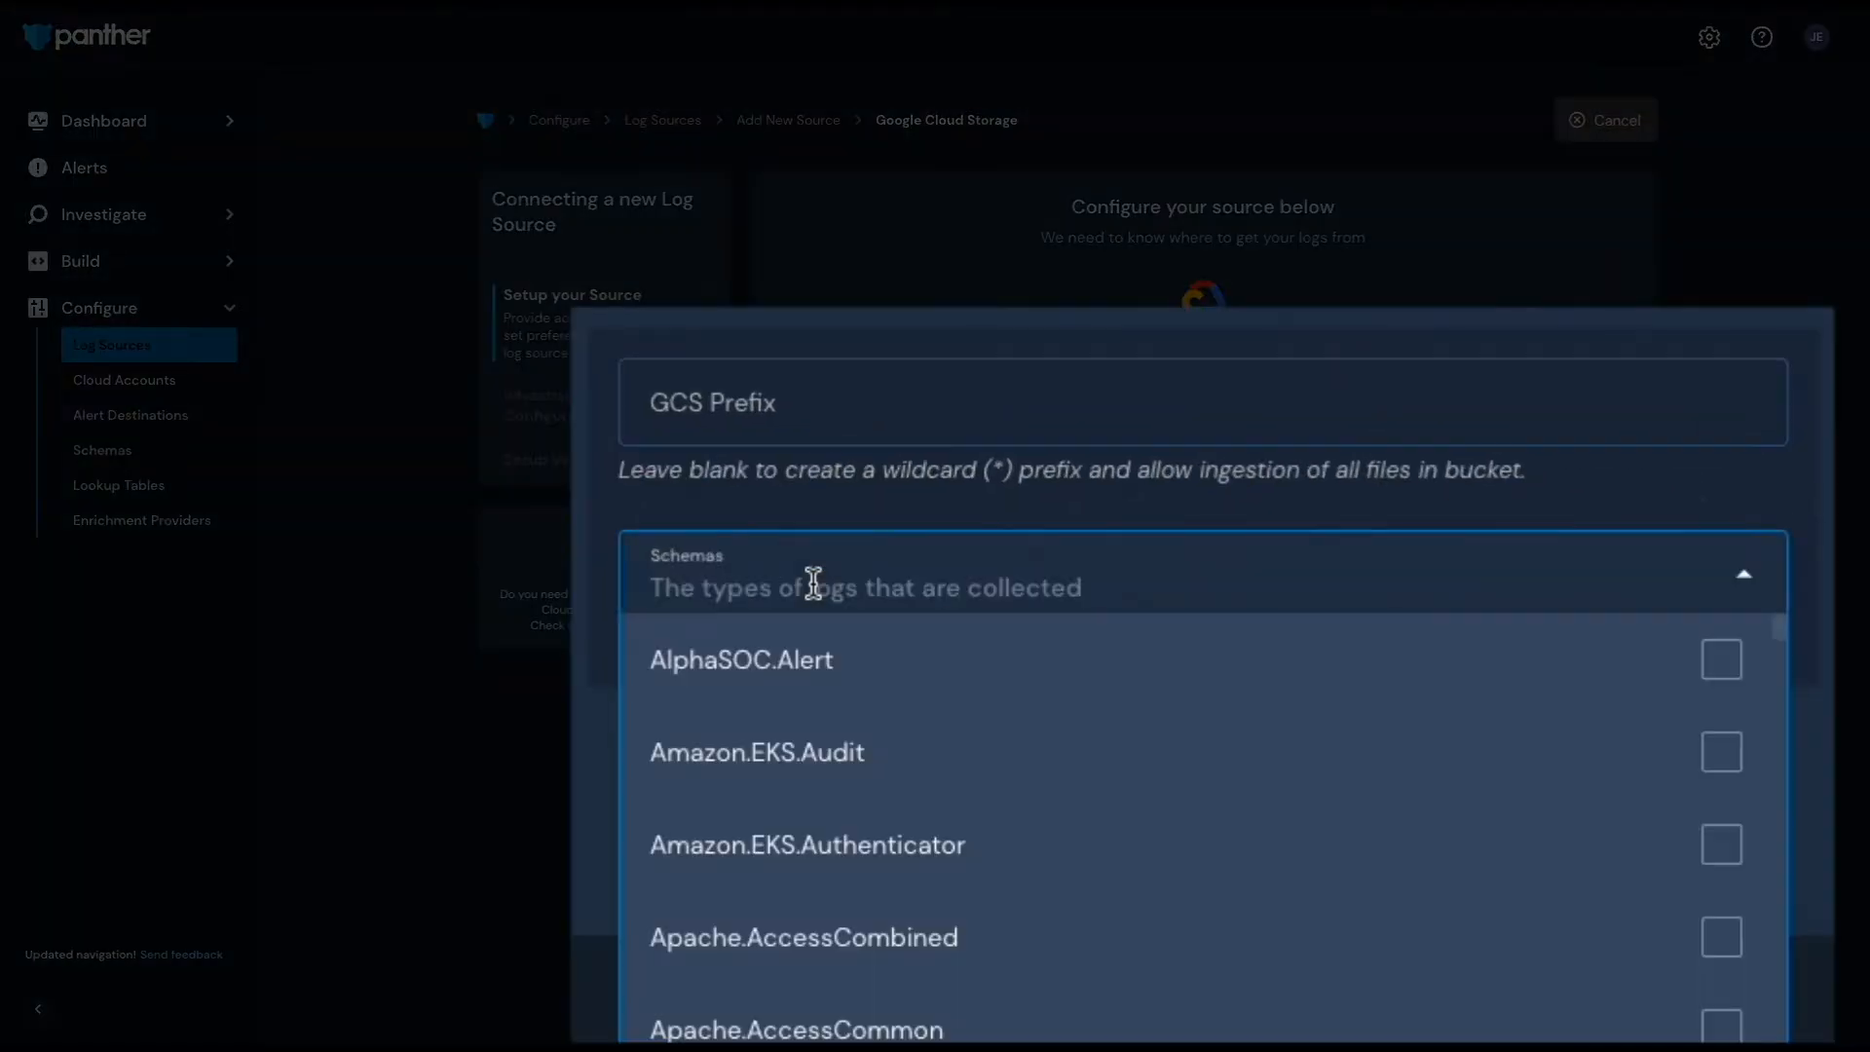
{"action": "type", "text": "gcp"}
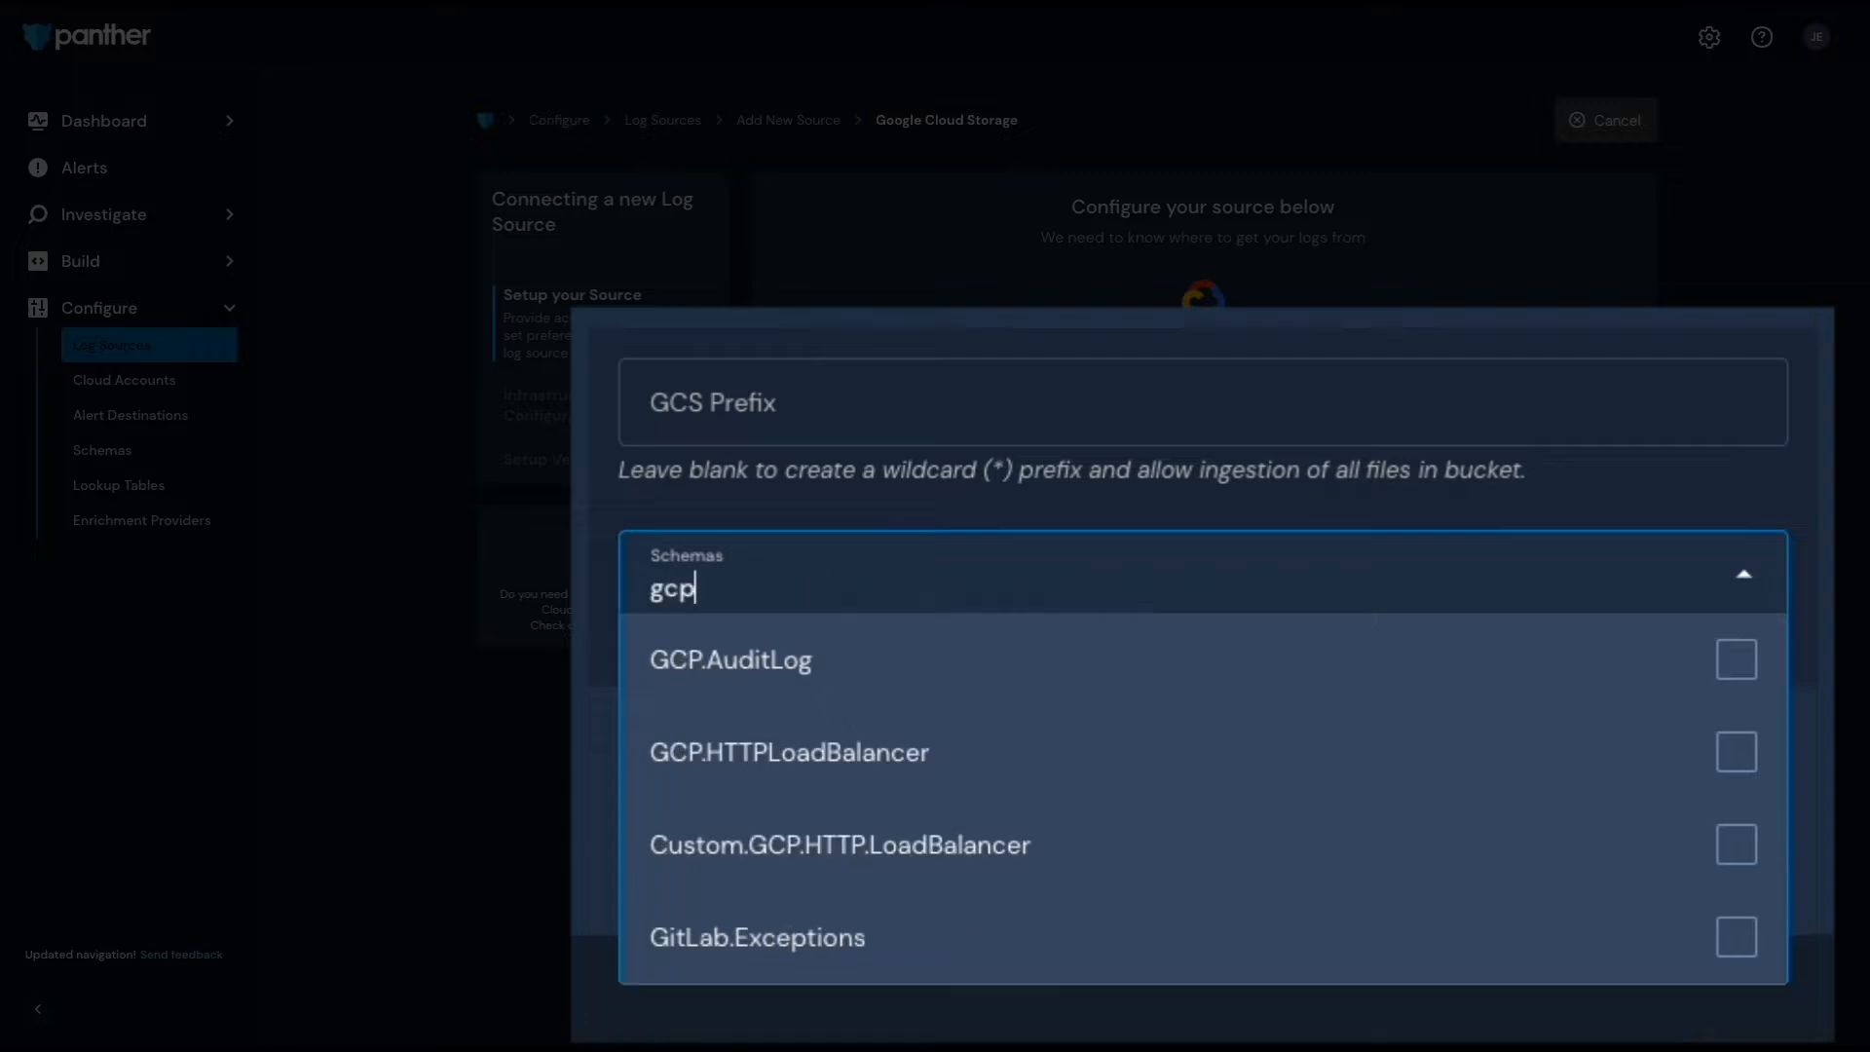
{"action": "left_click", "coordinate": [813, 682]}
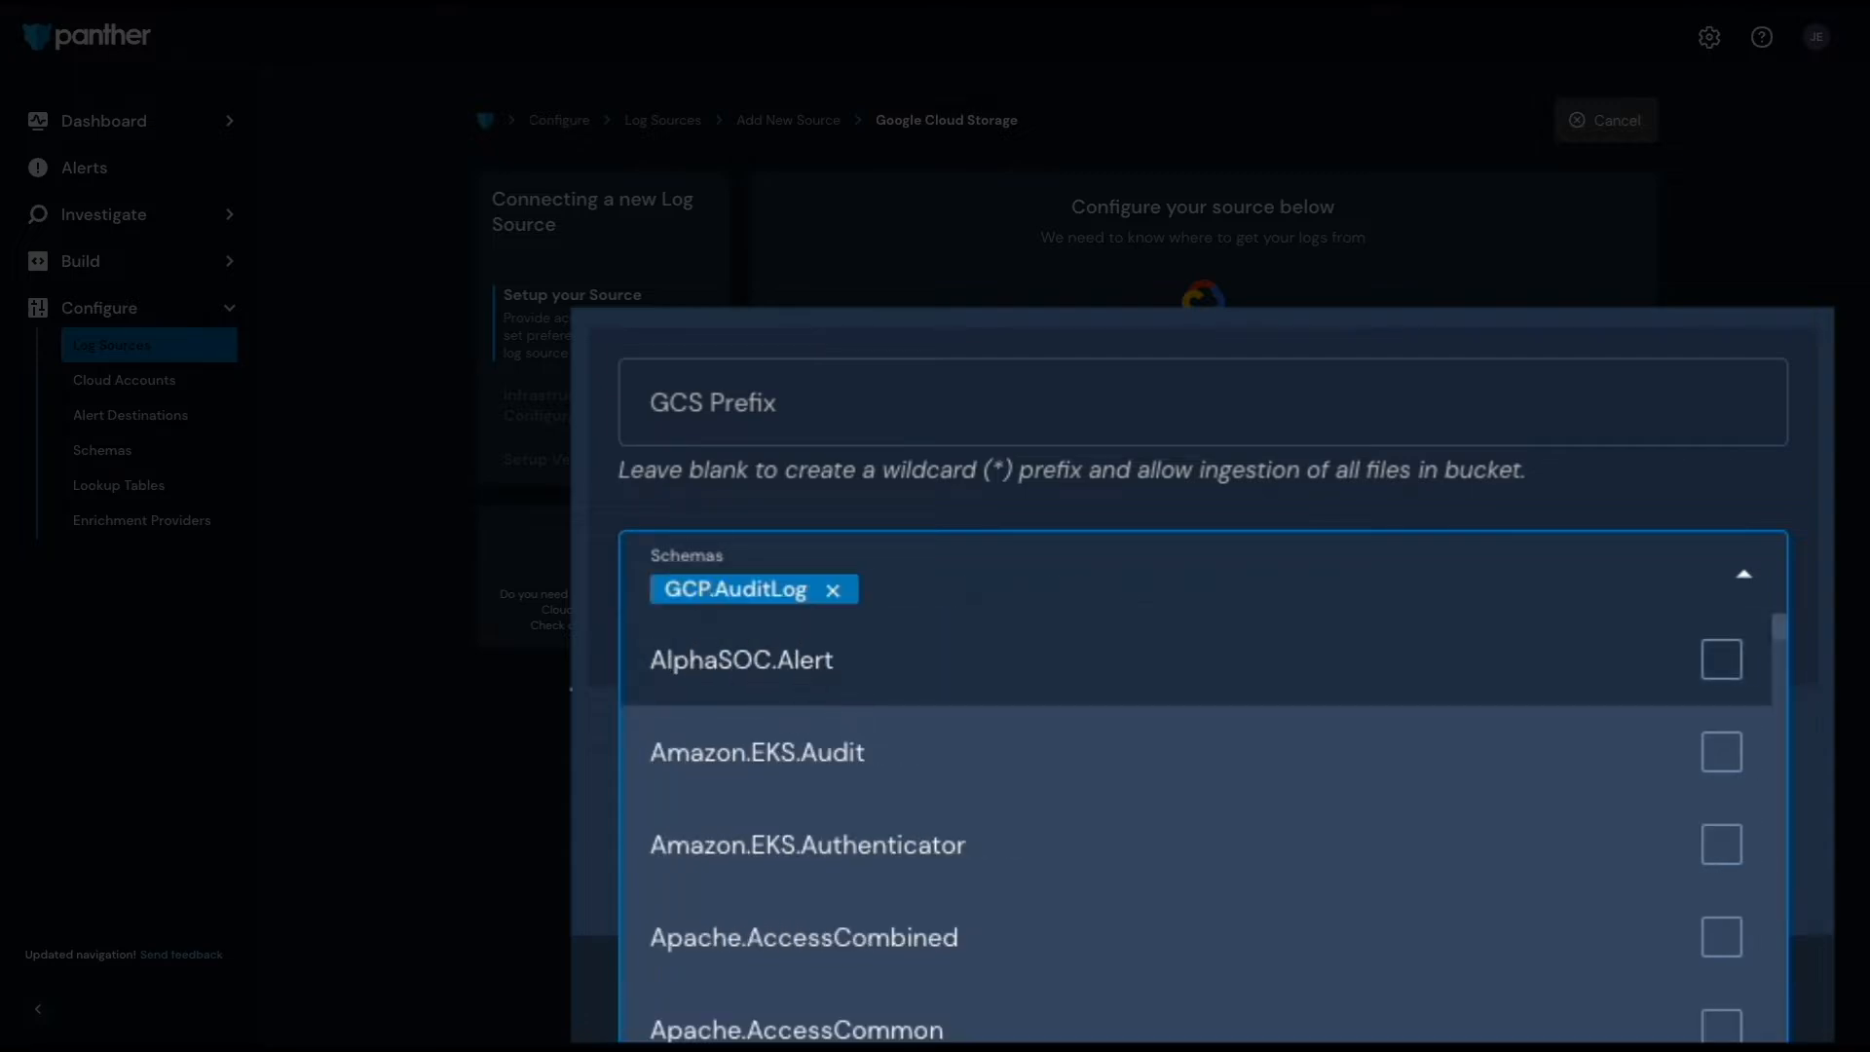
{"action": "left_click", "coordinate": [827, 740]}
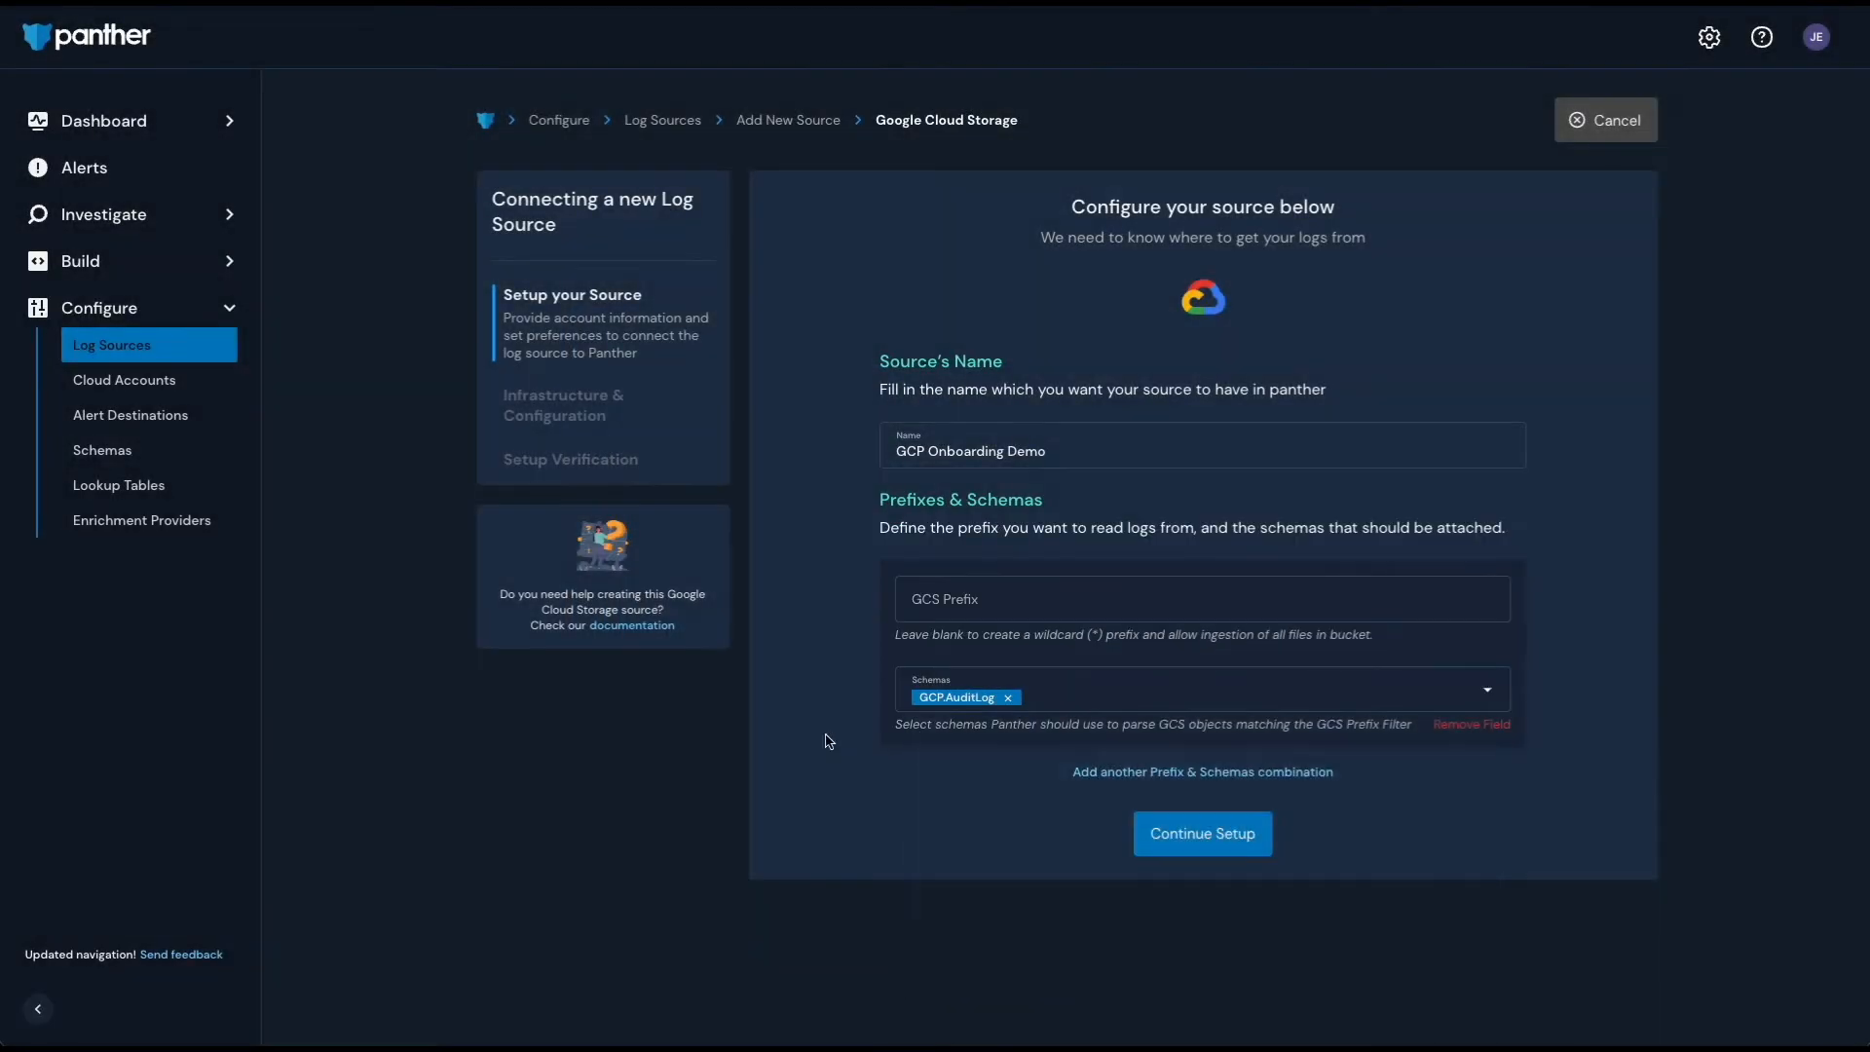
{"action": "left_click", "coordinate": [1187, 842]}
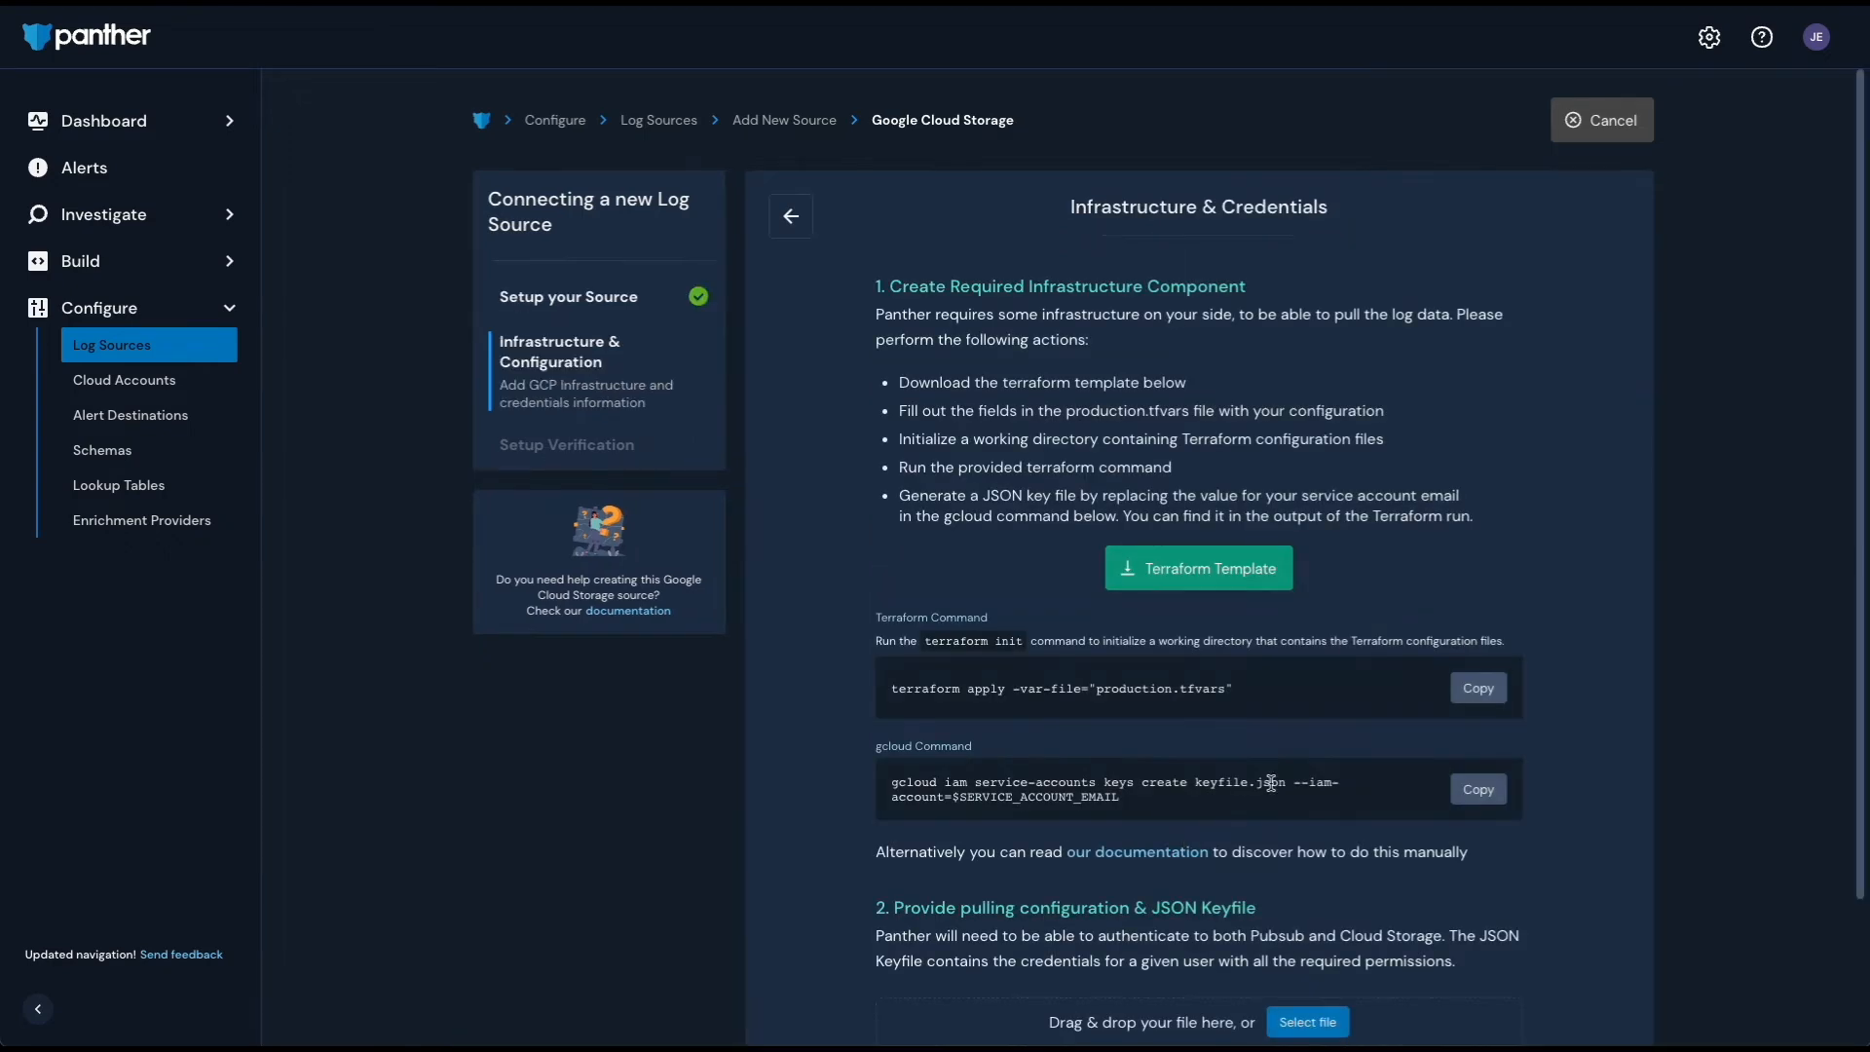
{"action": "scroll", "coordinate": [1644, 592], "scroll_direction": "down", "scroll_amount": 2}
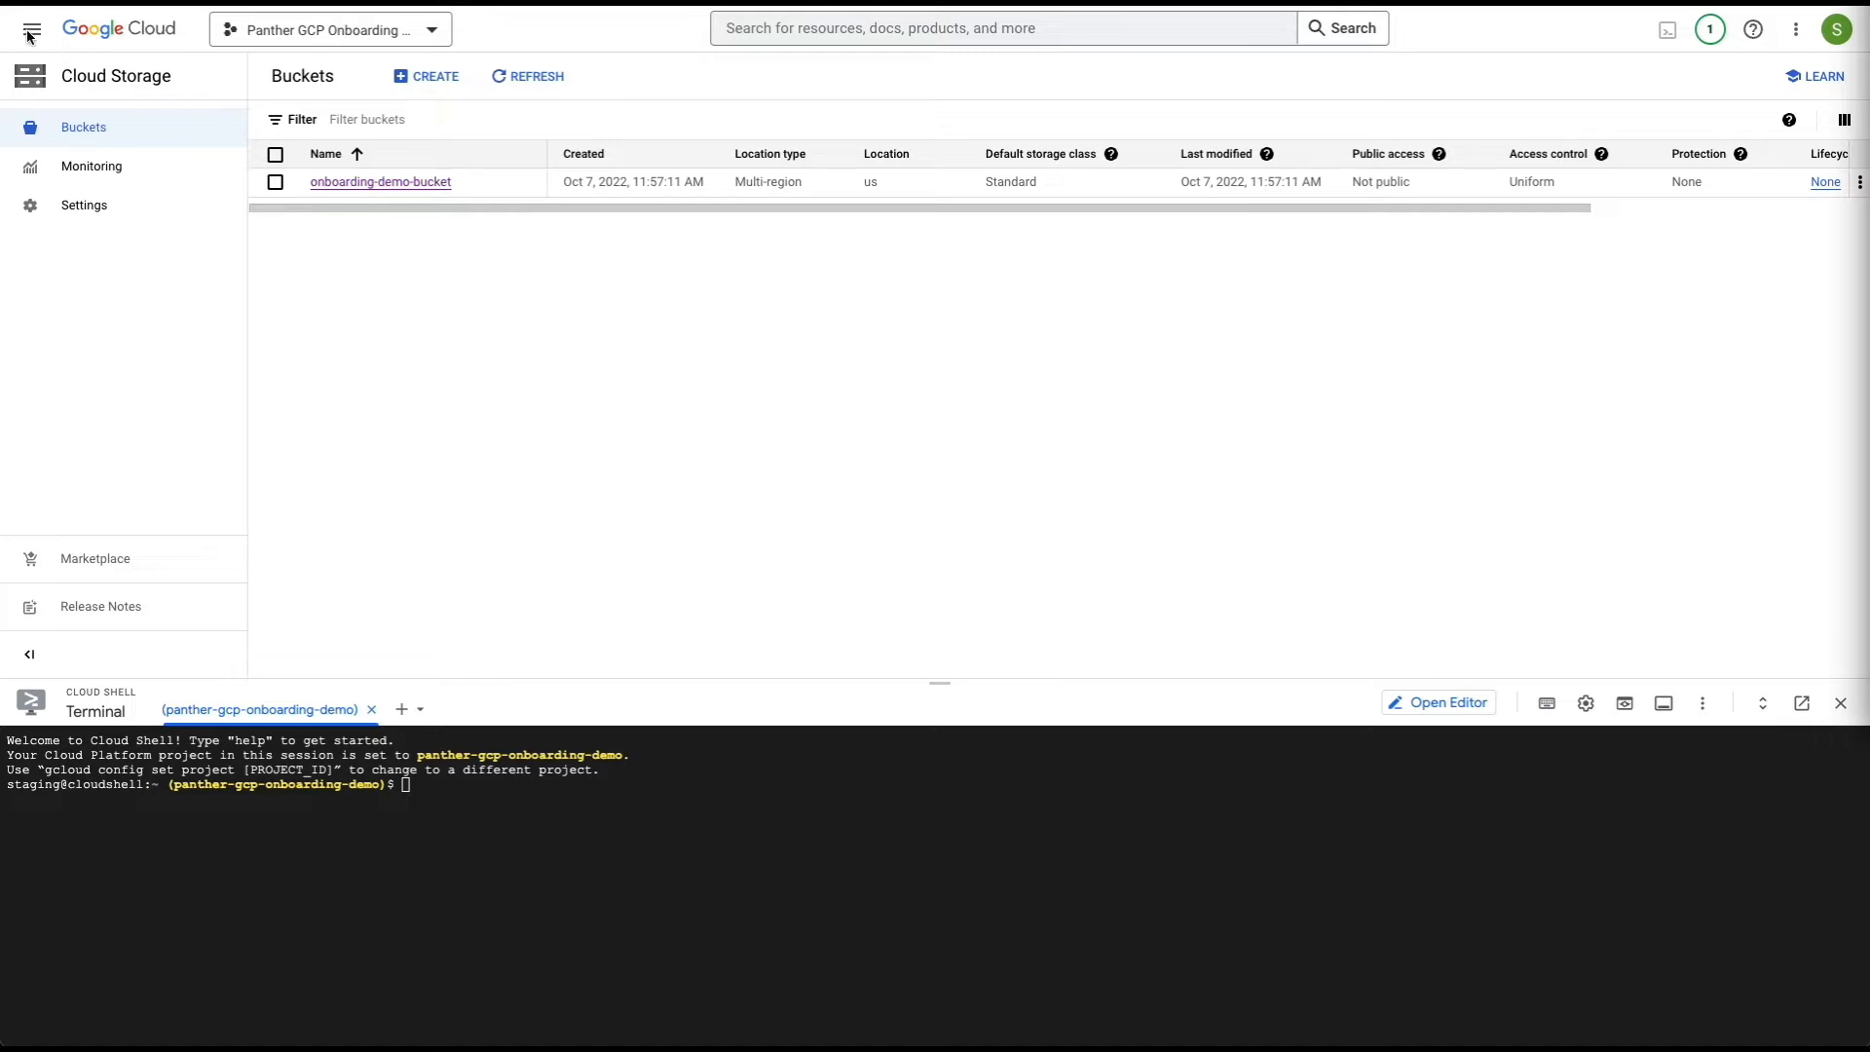
Step: Switch to the Google Cloud console and locate the Cloud Storage buckets page of the onboarding project
{"action": "left_click", "coordinate": [32, 35]}
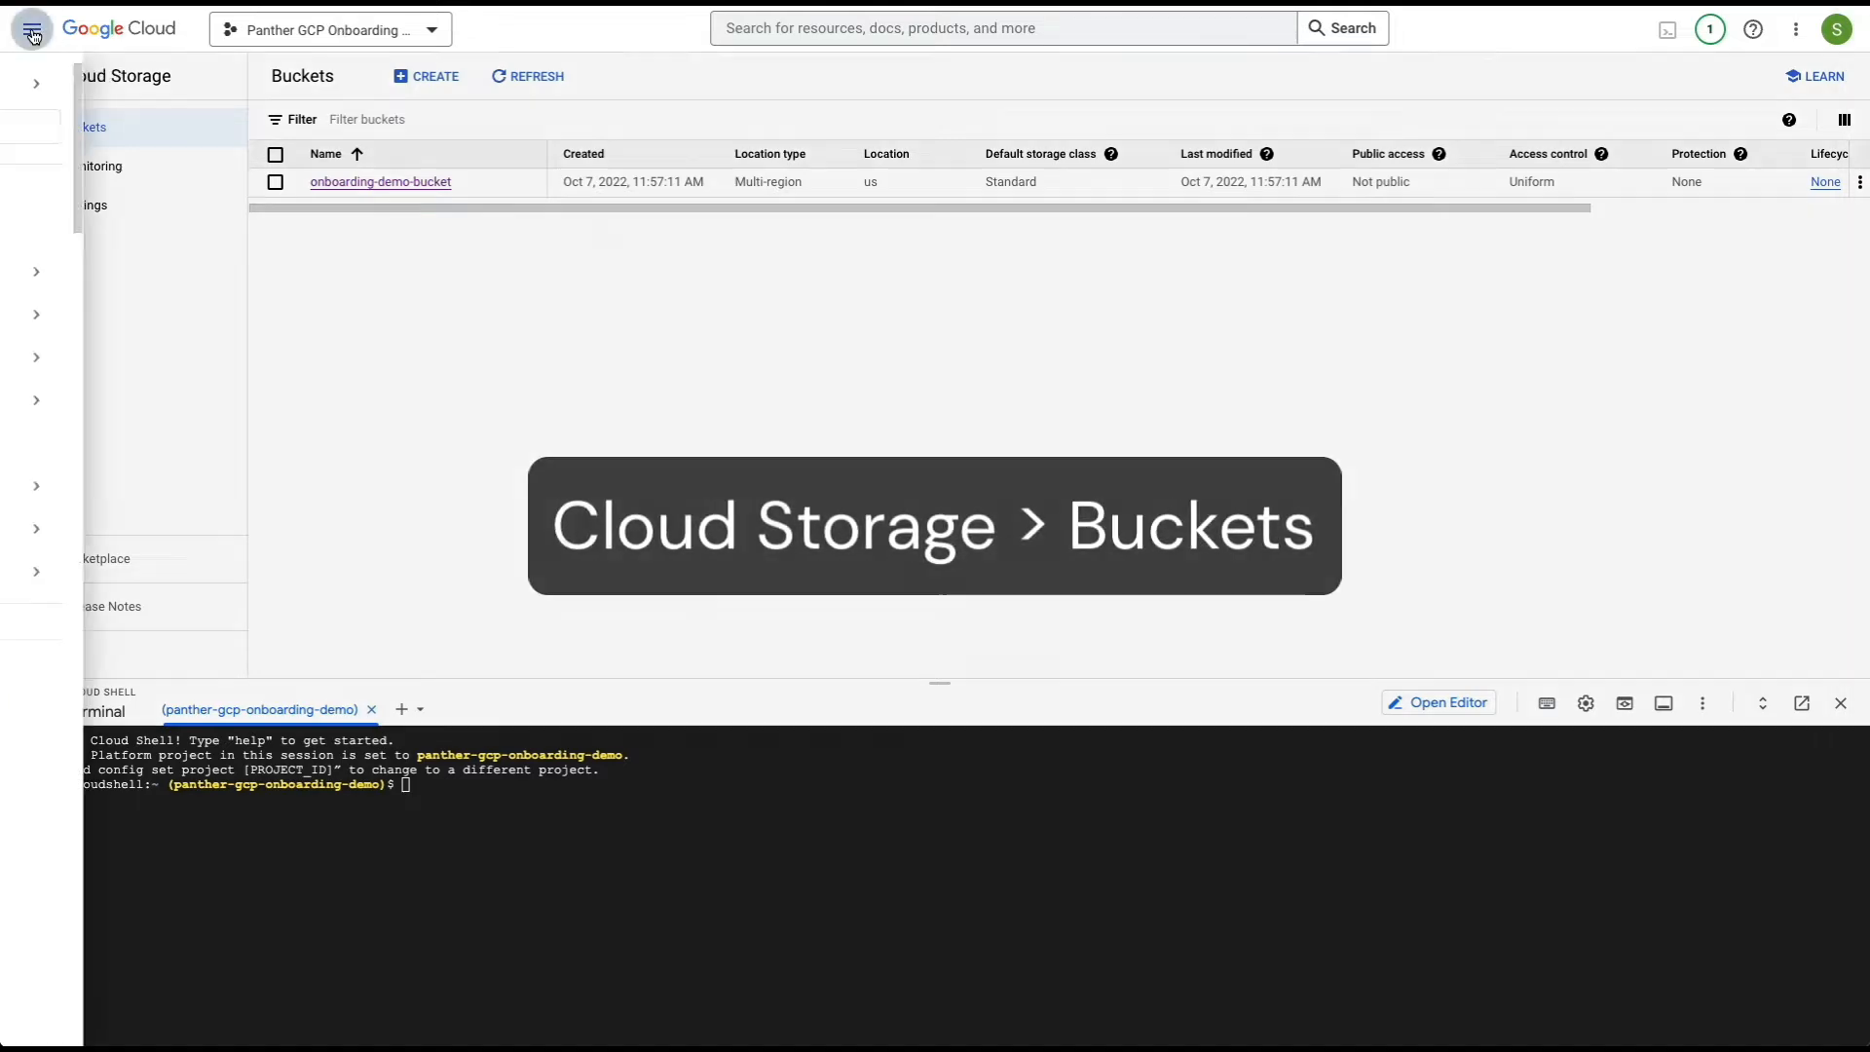
{"action": "mouse_move", "coordinate": [109, 314]}
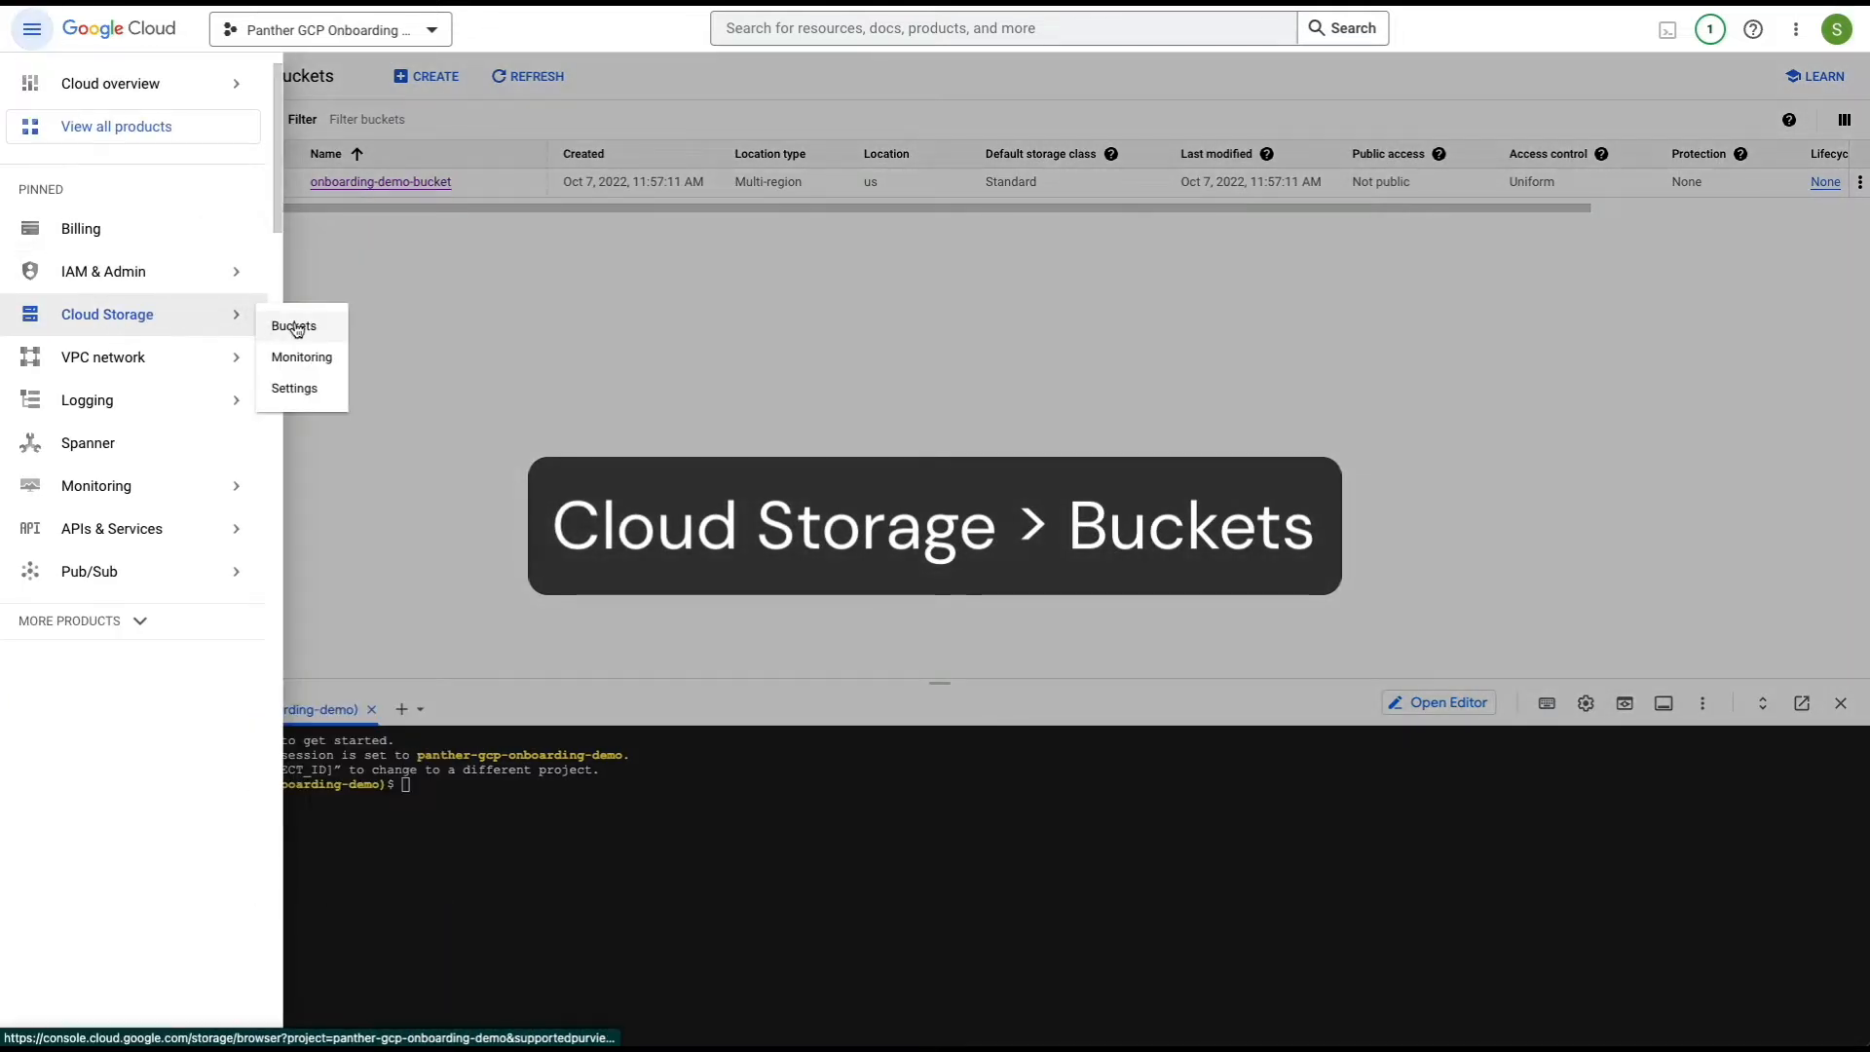
{"action": "left_click", "coordinate": [509, 264]}
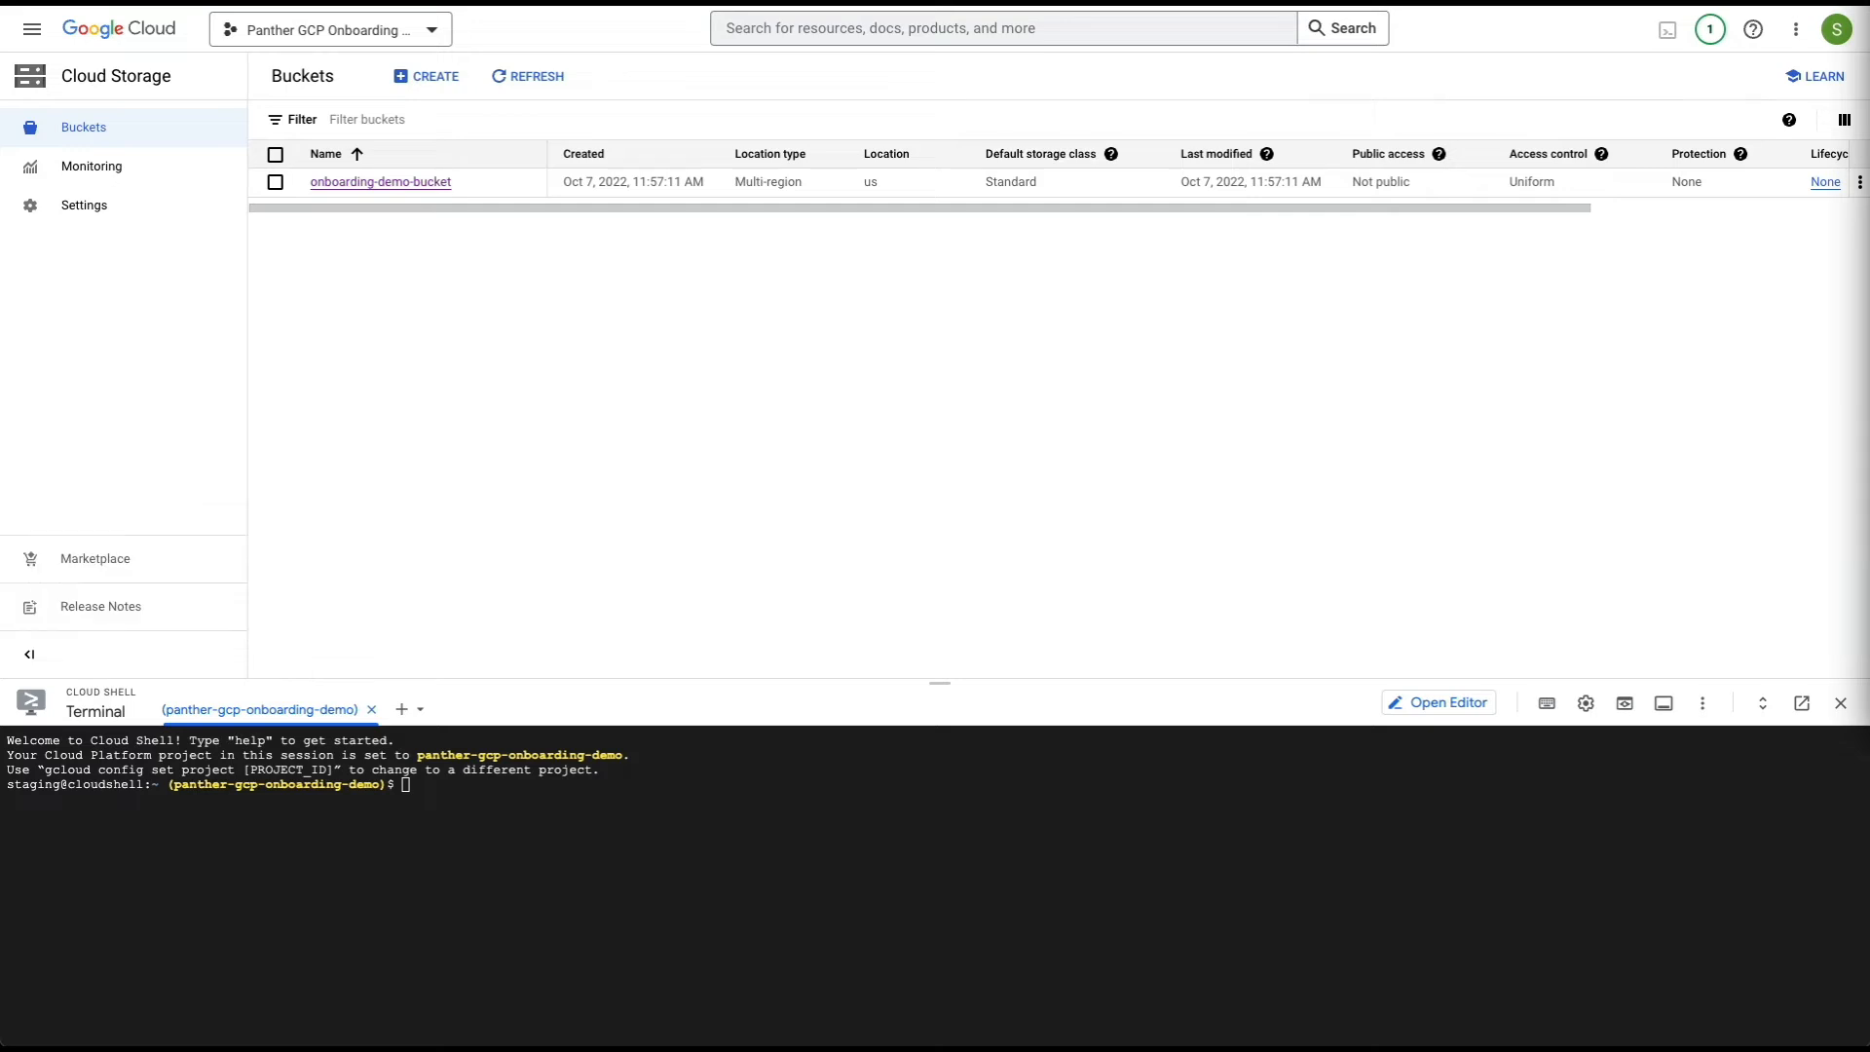
Step: Create the Pub/Sub topic panther-demo-topic from Cloud Shell with gcloud and authorize the API call
{"action": "type", "text": "gcloud pubsub topics create panther-demo-topic"}
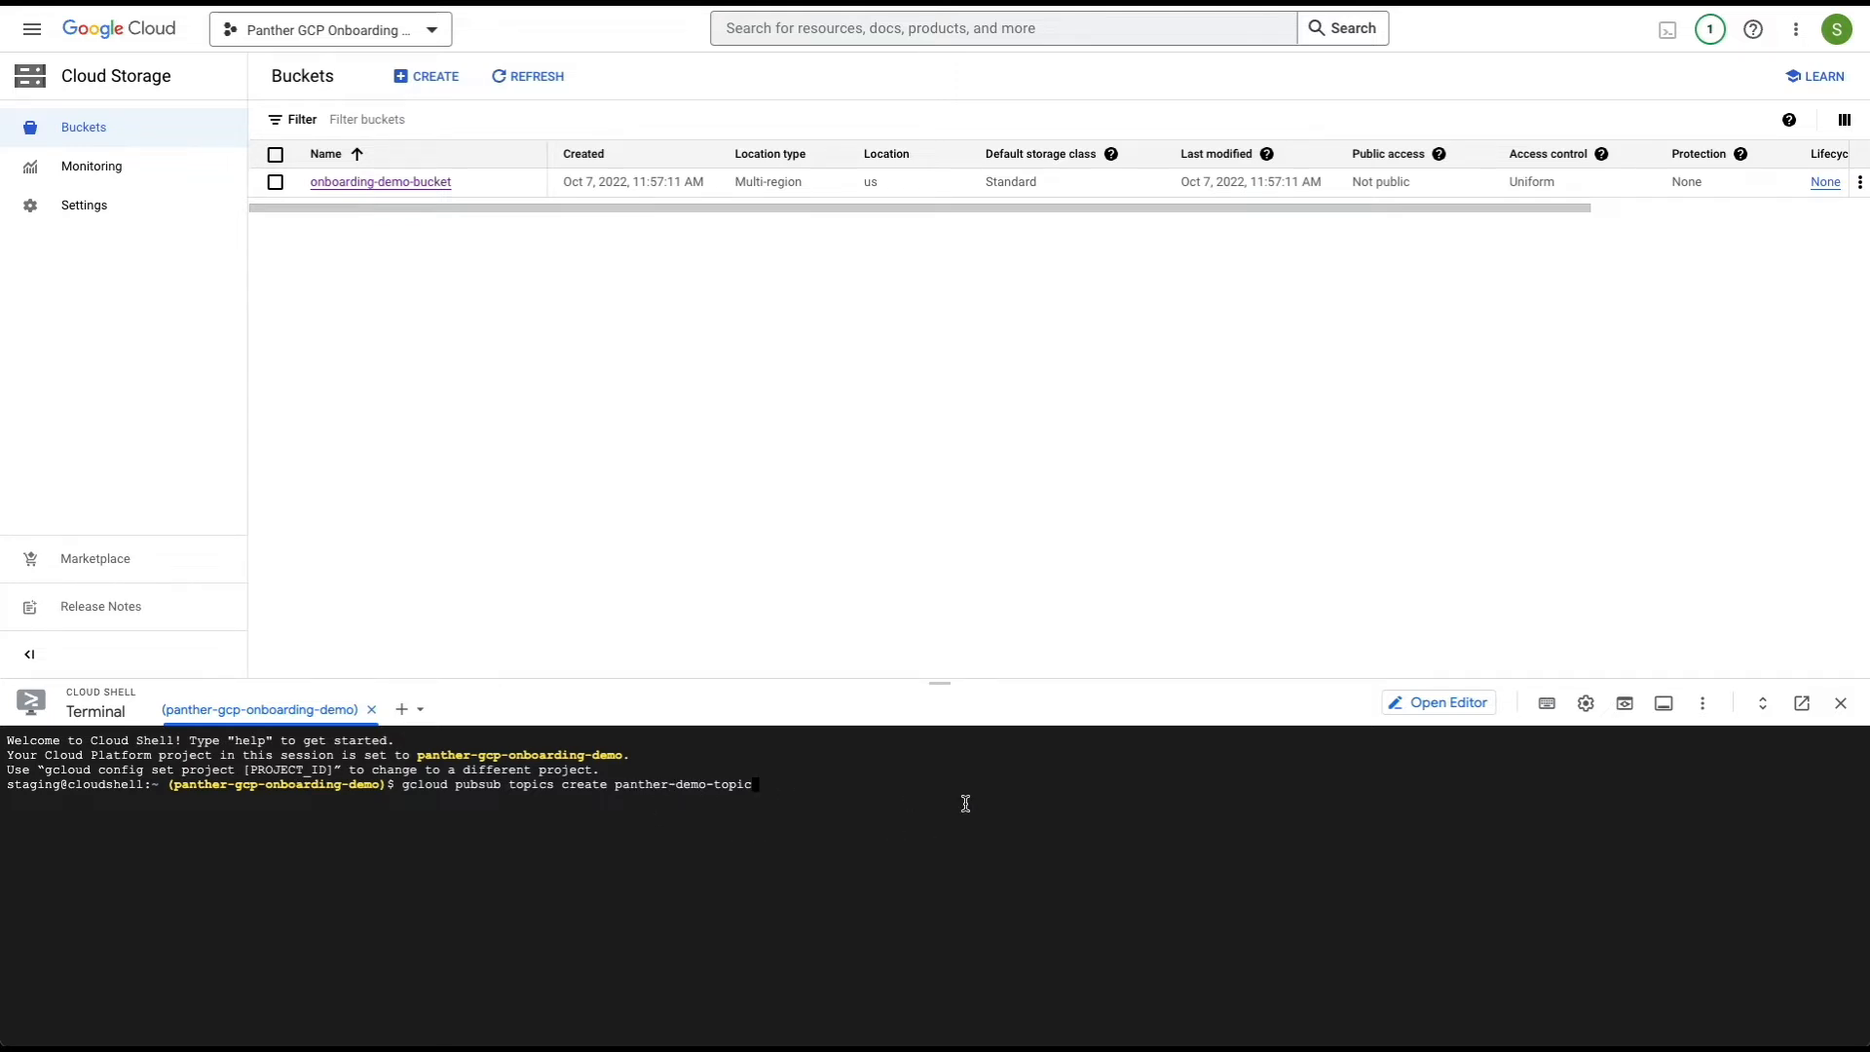
{"action": "key", "text": "Return"}
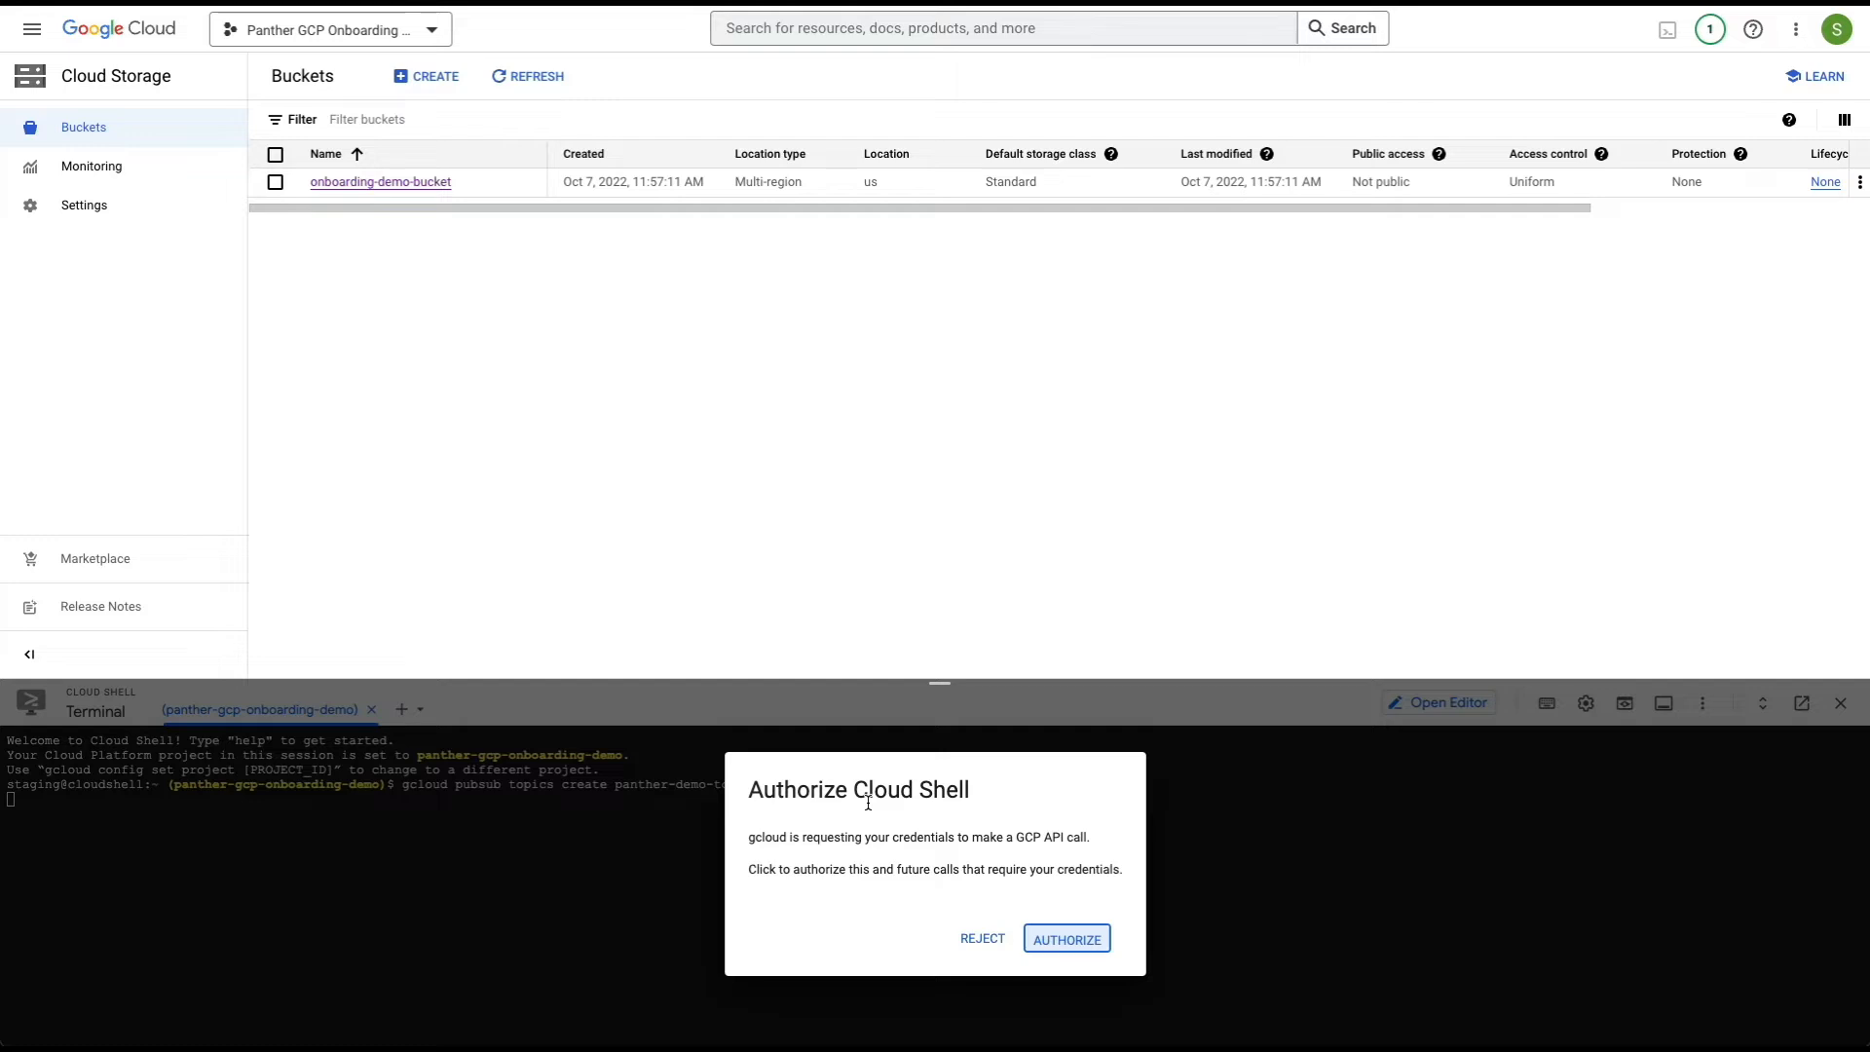
{"action": "left_click", "coordinate": [1066, 940]}
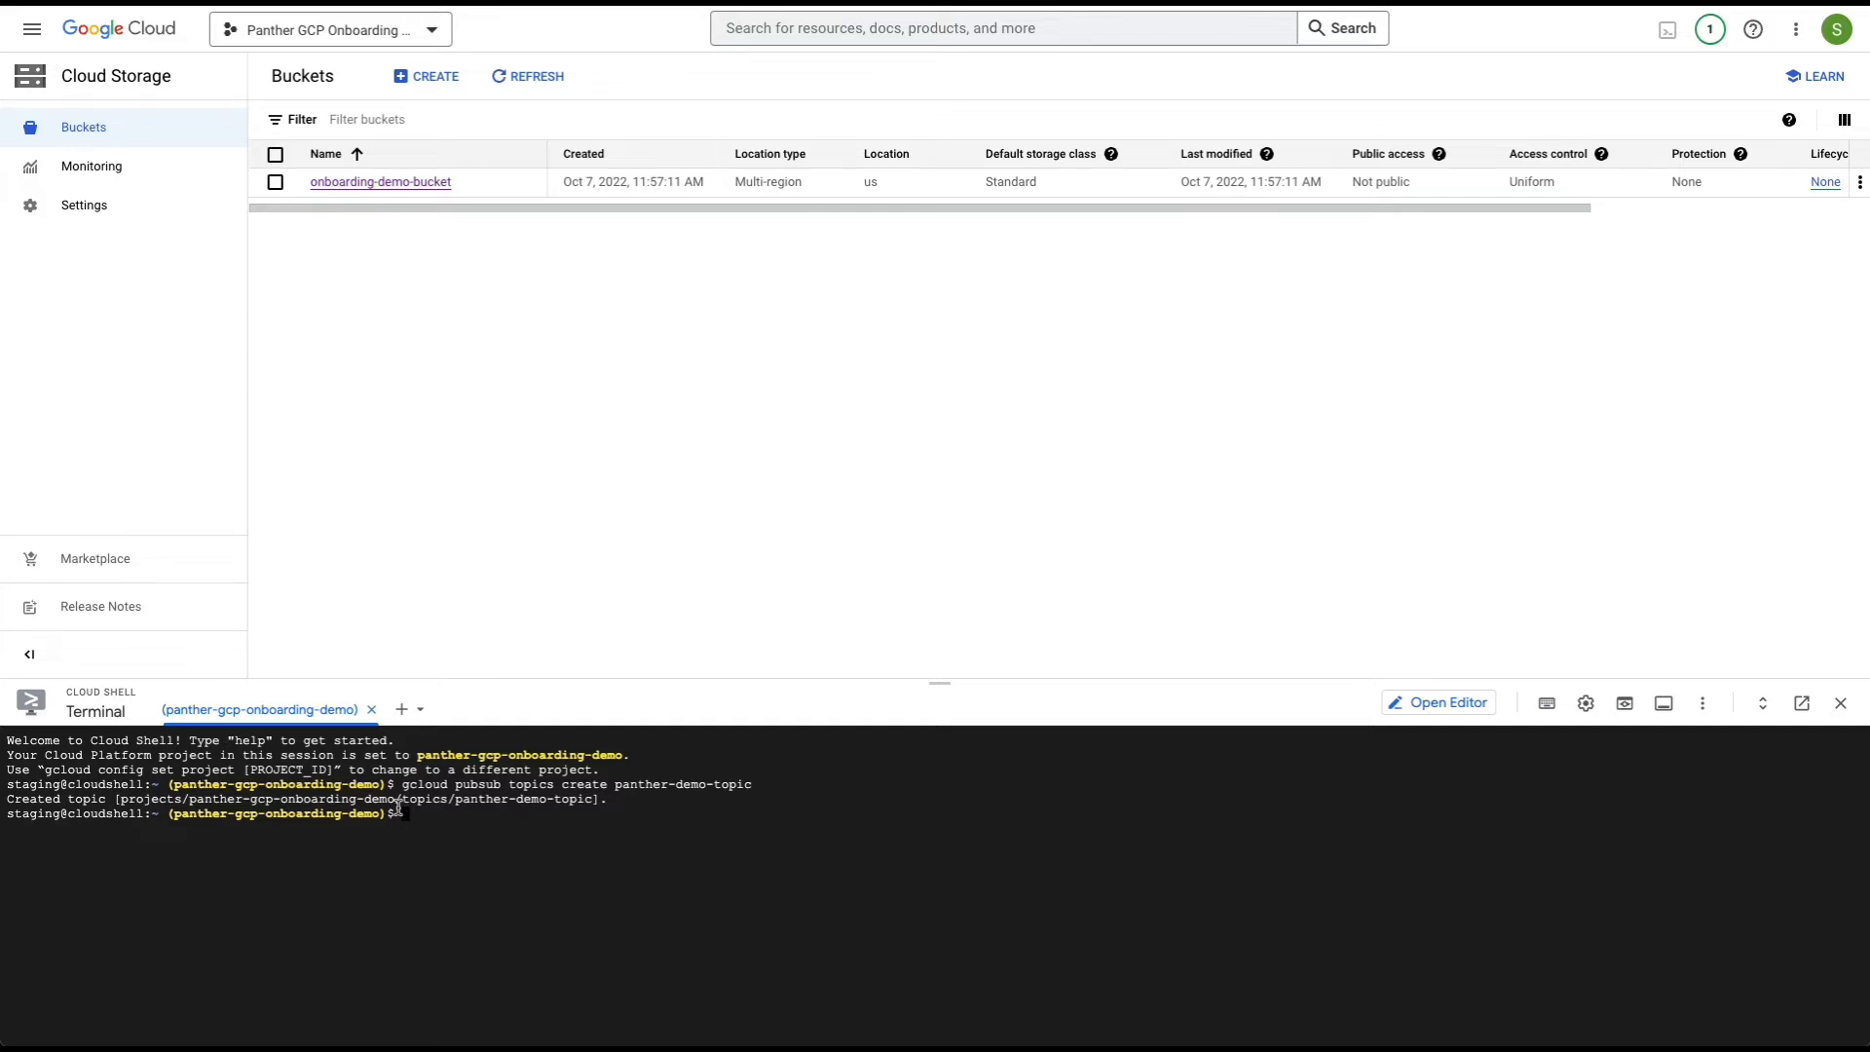
Step: Copy the topic's fully qualified name from the Cloud Shell output
{"action": "left_click", "coordinate": [123, 801]}
{"action": "left_click_drag", "start_coordinate": [123, 800], "coordinate": [592, 801]}
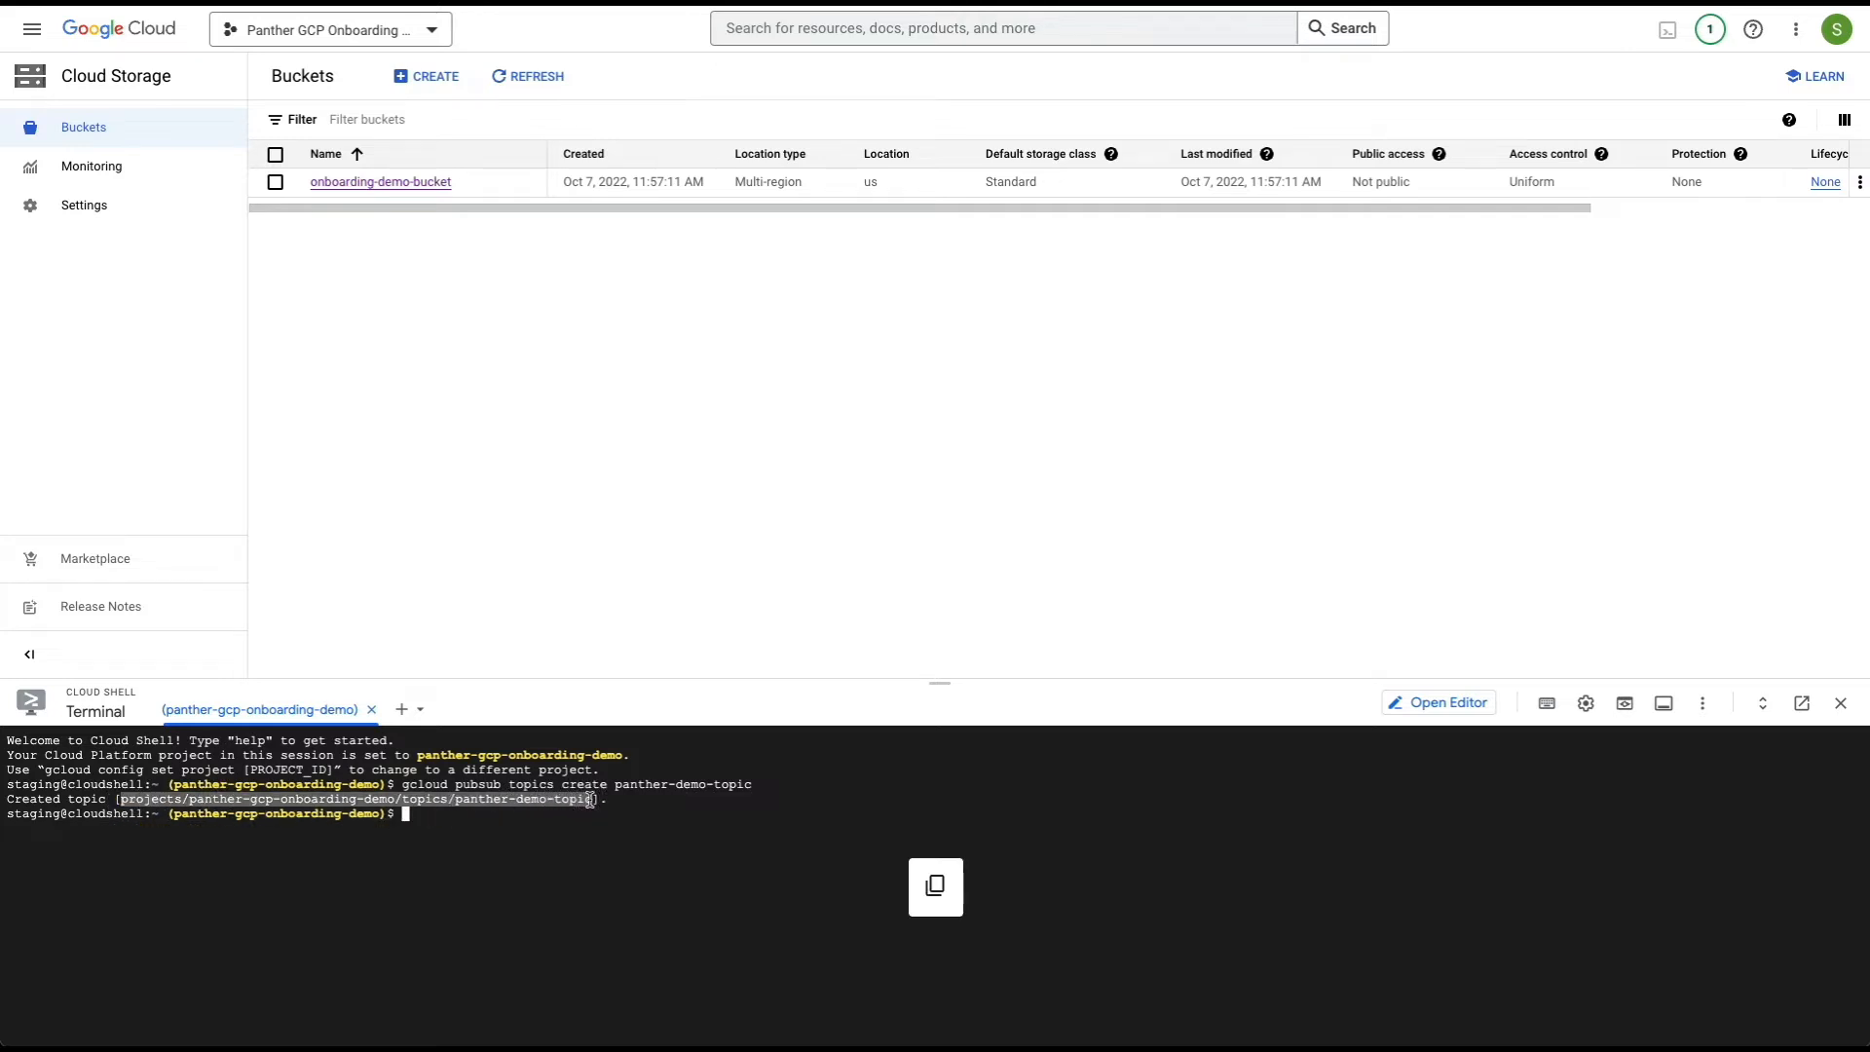
{"action": "left_click", "coordinate": [538, 827]}
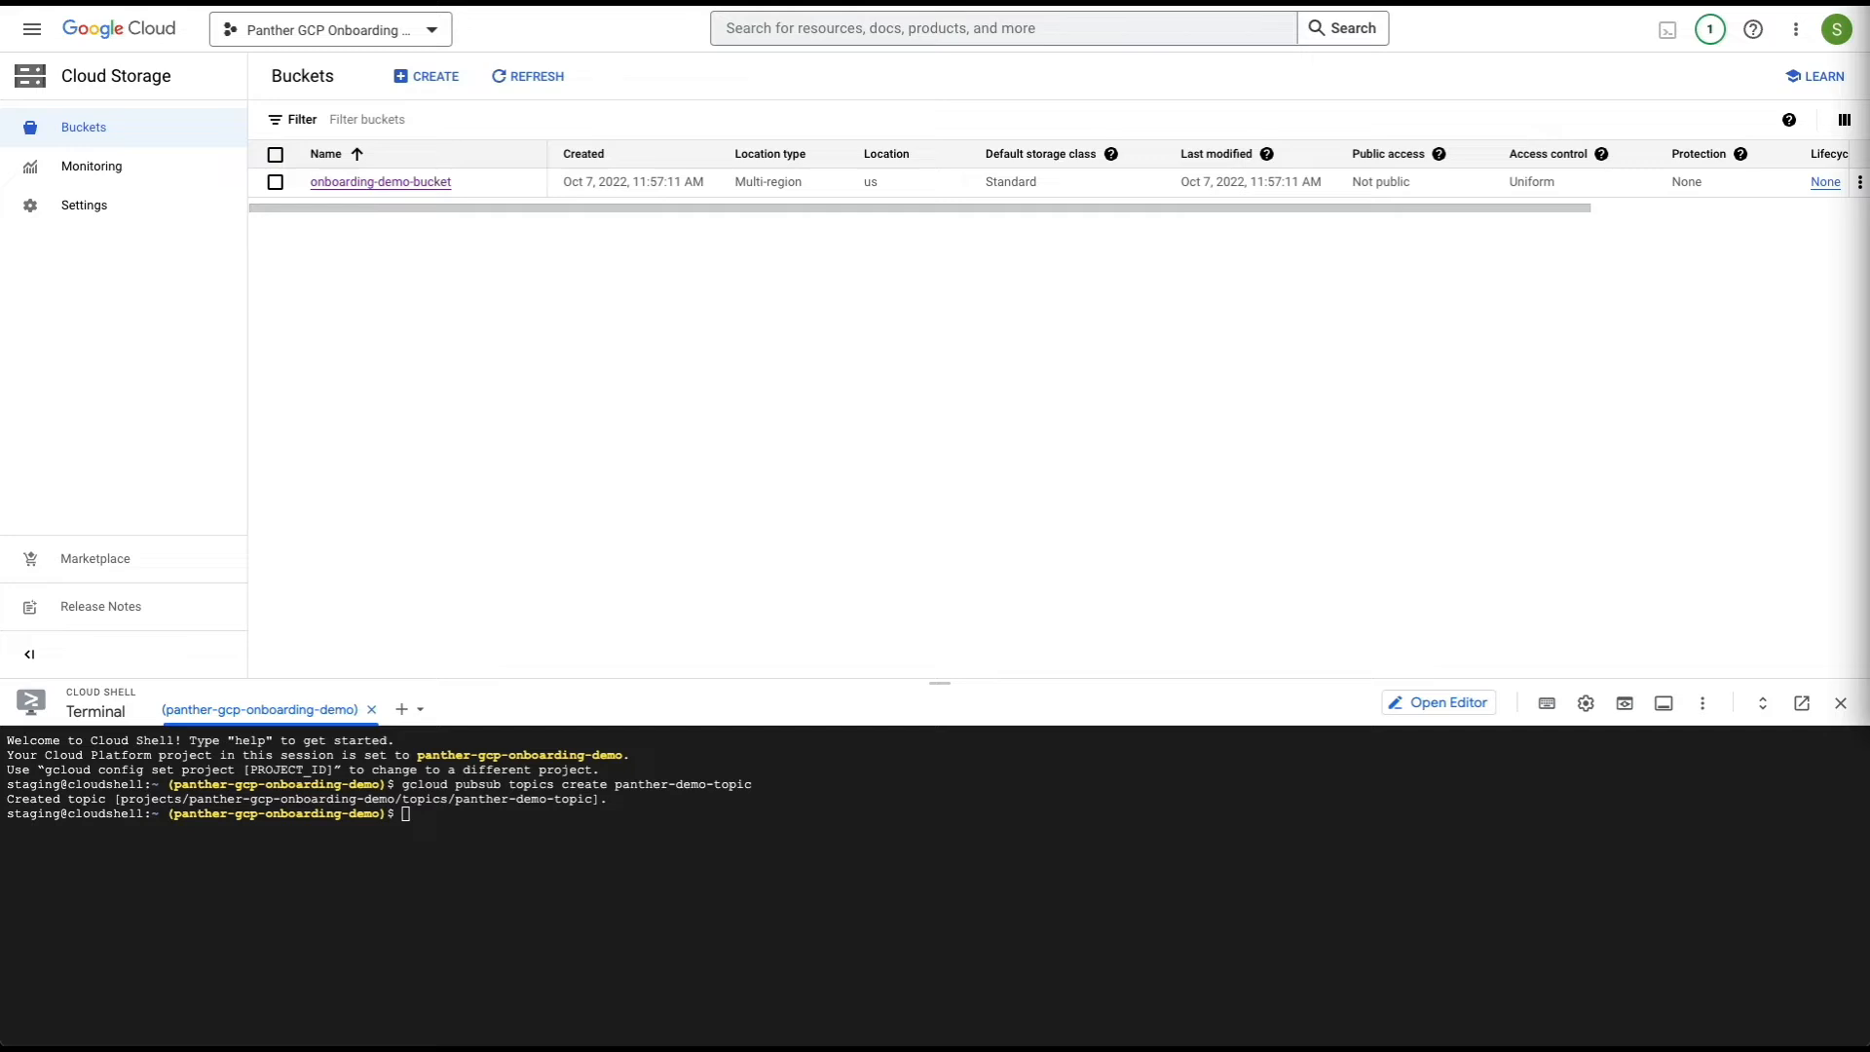
Step: Create a JSON OBJECT_FINALIZE notification with gsutil for gs://onboarding-demo-bucket, targeting projects/panther-gcp-onboarding-demo/topics/panther-demo-topic
{"action": "left_click", "coordinate": [772, 856]}
{"action": "key", "text": "ctrl+v"}
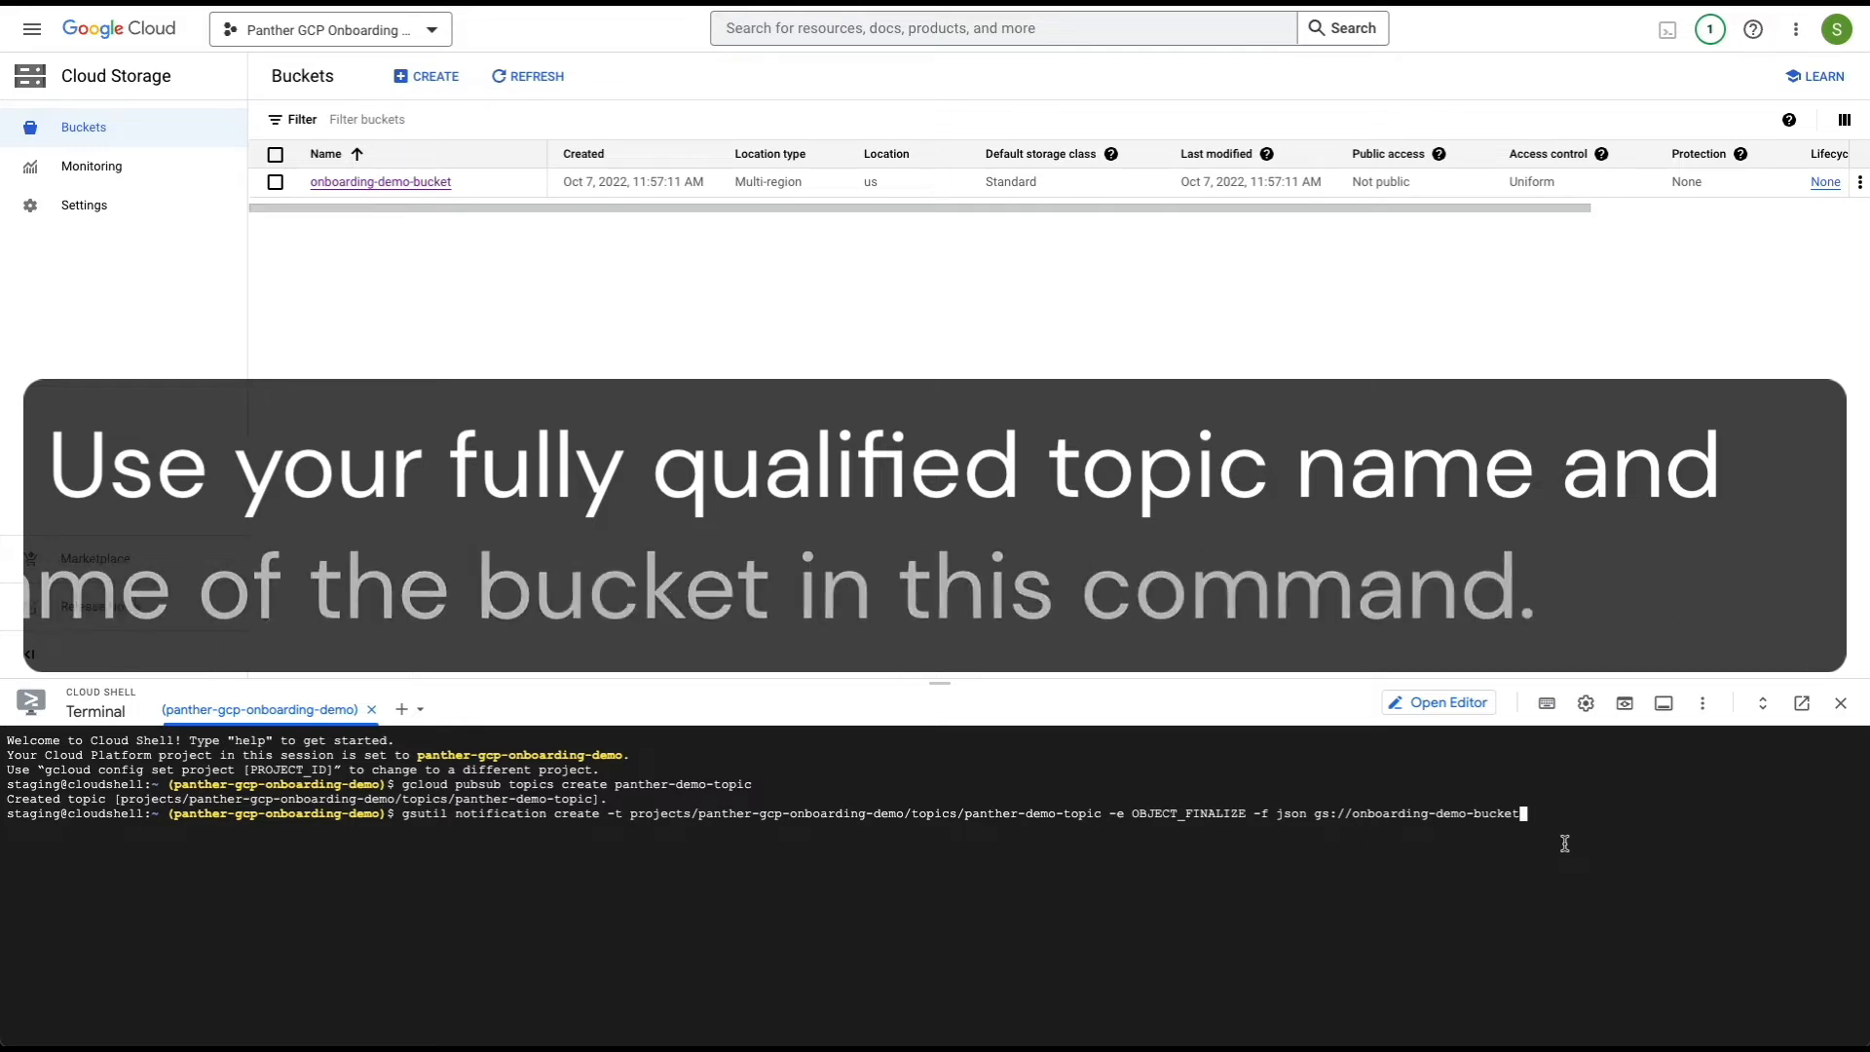
{"action": "key", "text": "Return"}
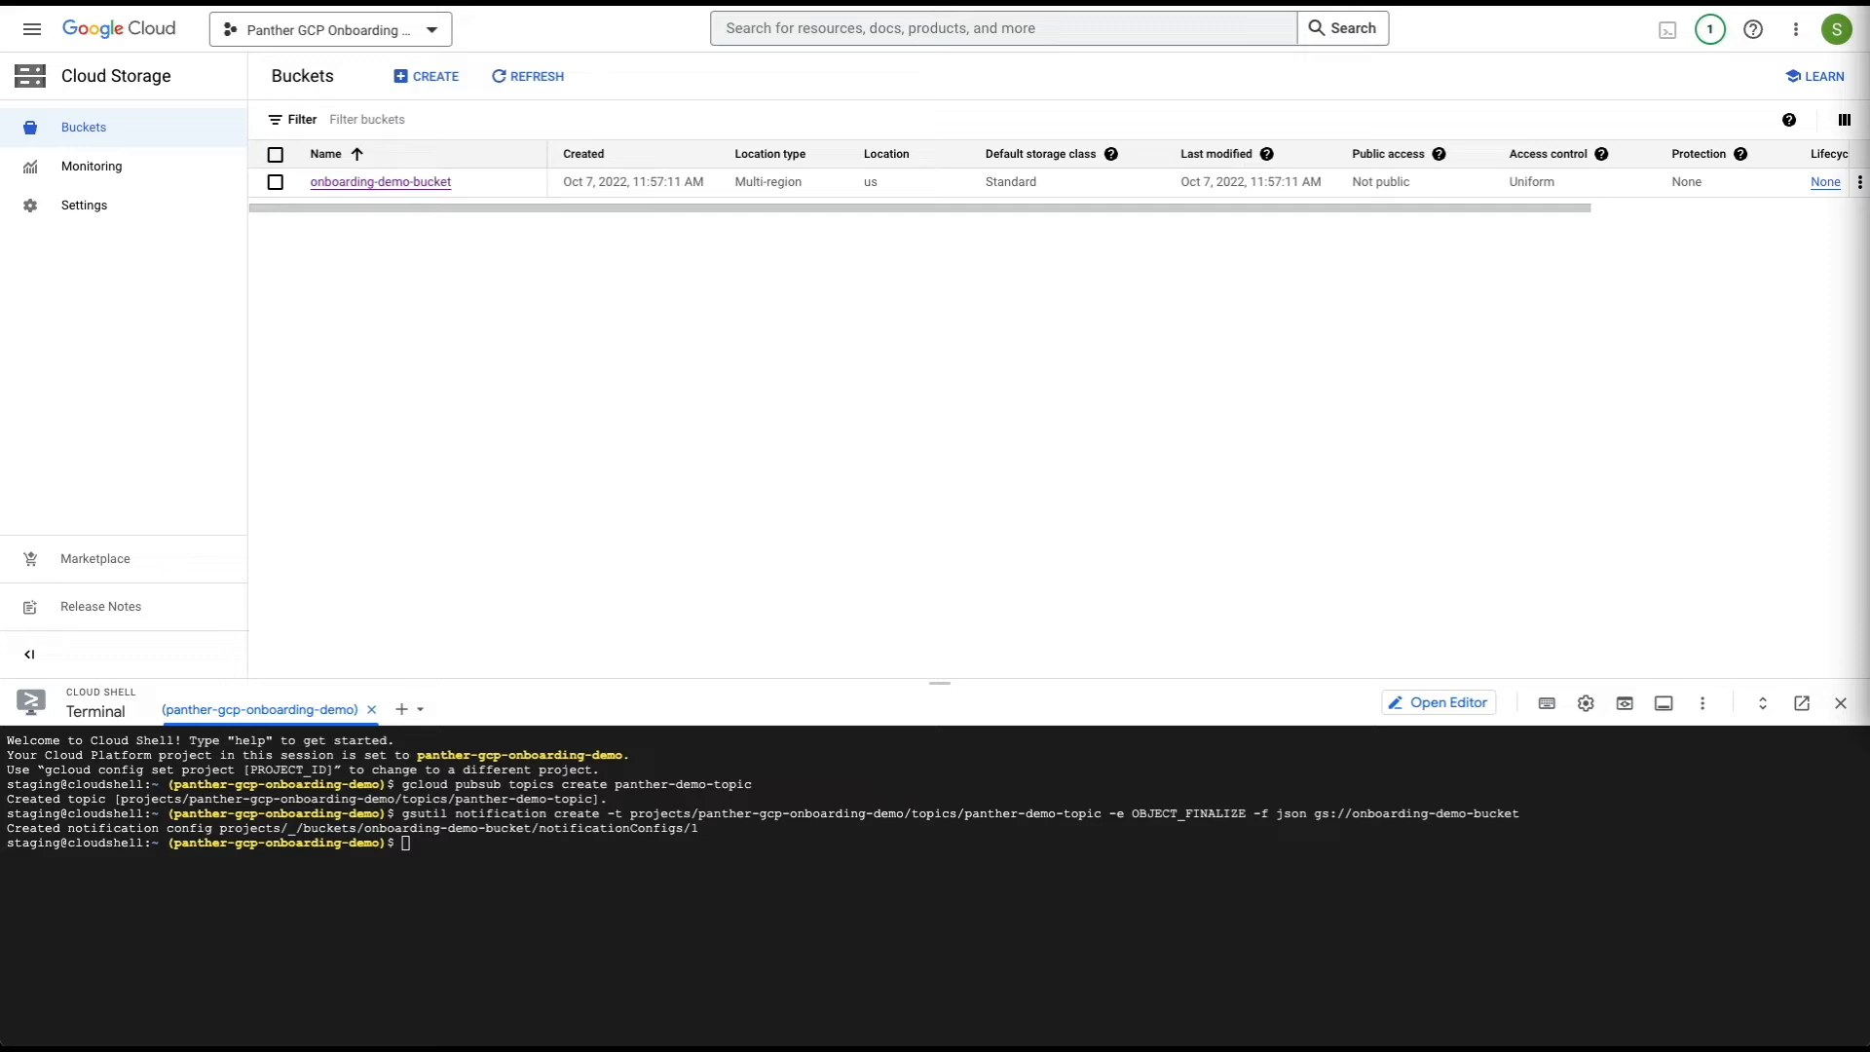
Step: Create the Pub/Sub subscription panther-demo-sub for panther-demo-topic with topic project panther-gcp-onboarding-demo, and copy the subscription ID from the output
{"action": "key", "text": "ctrl+v"}
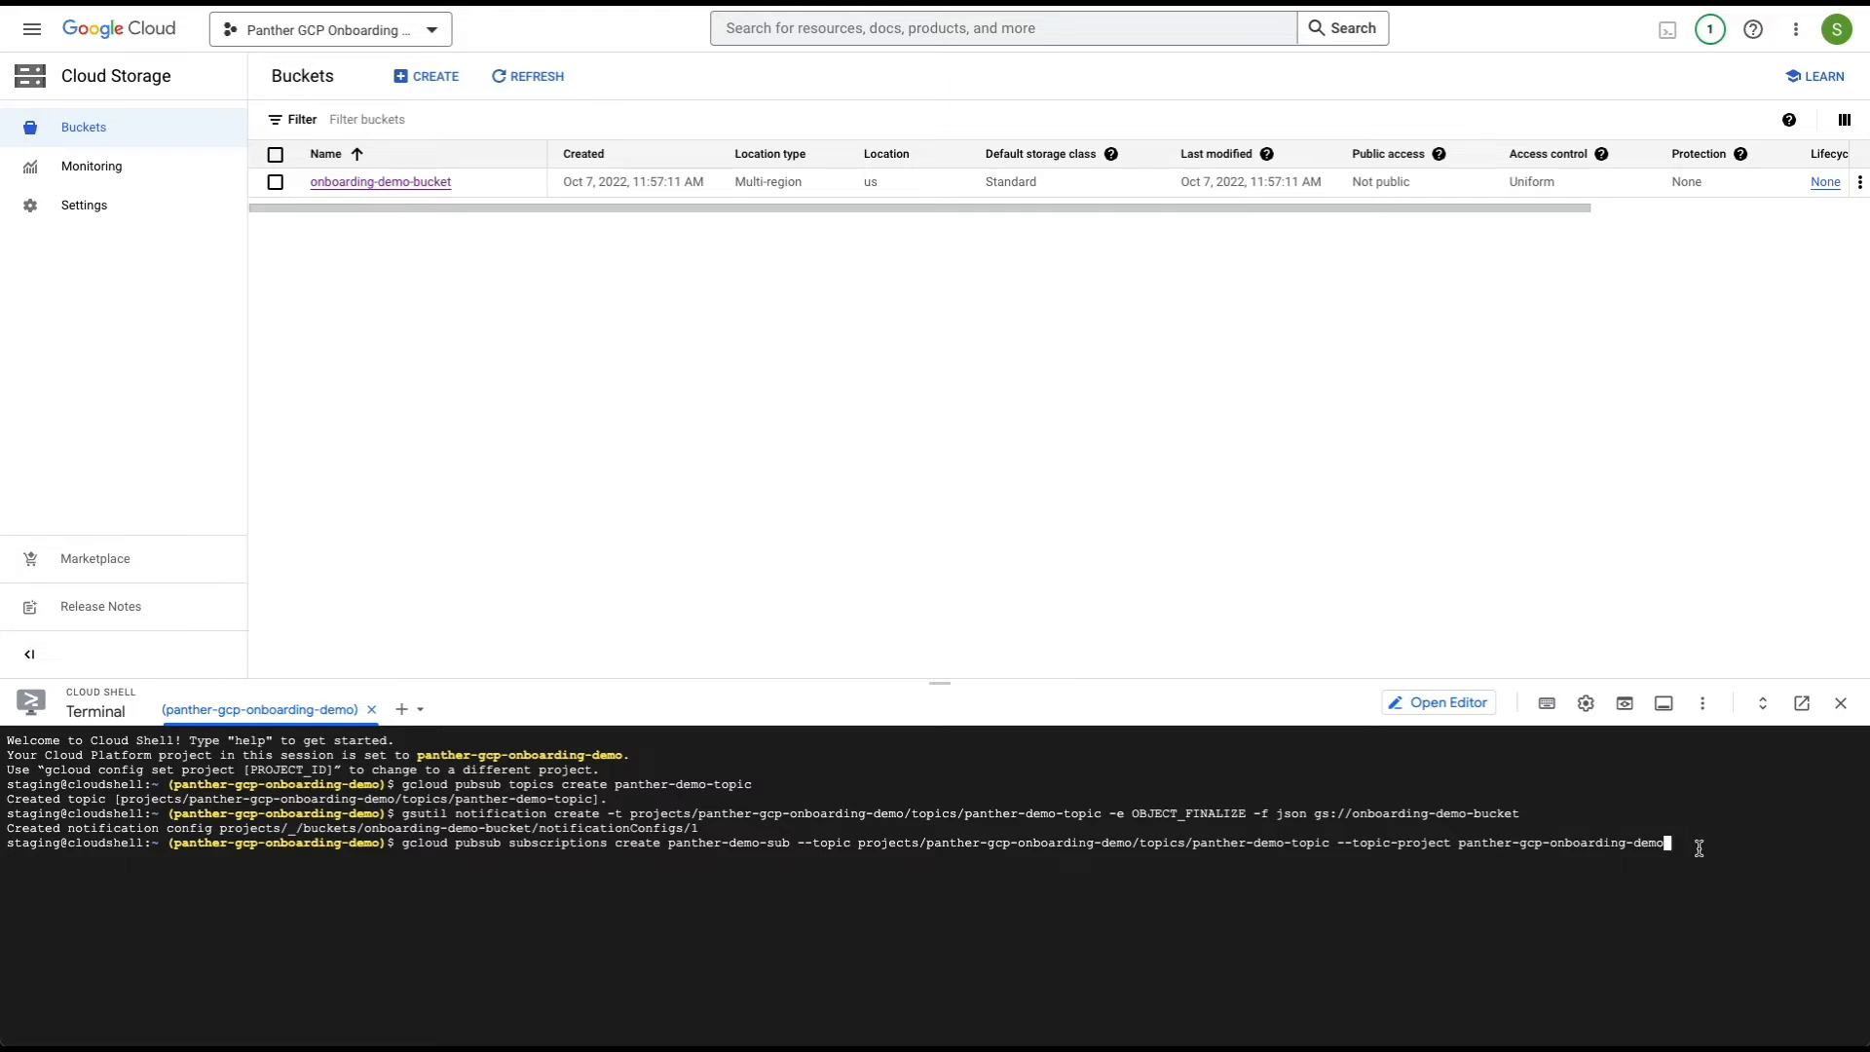
{"action": "key", "text": "Return"}
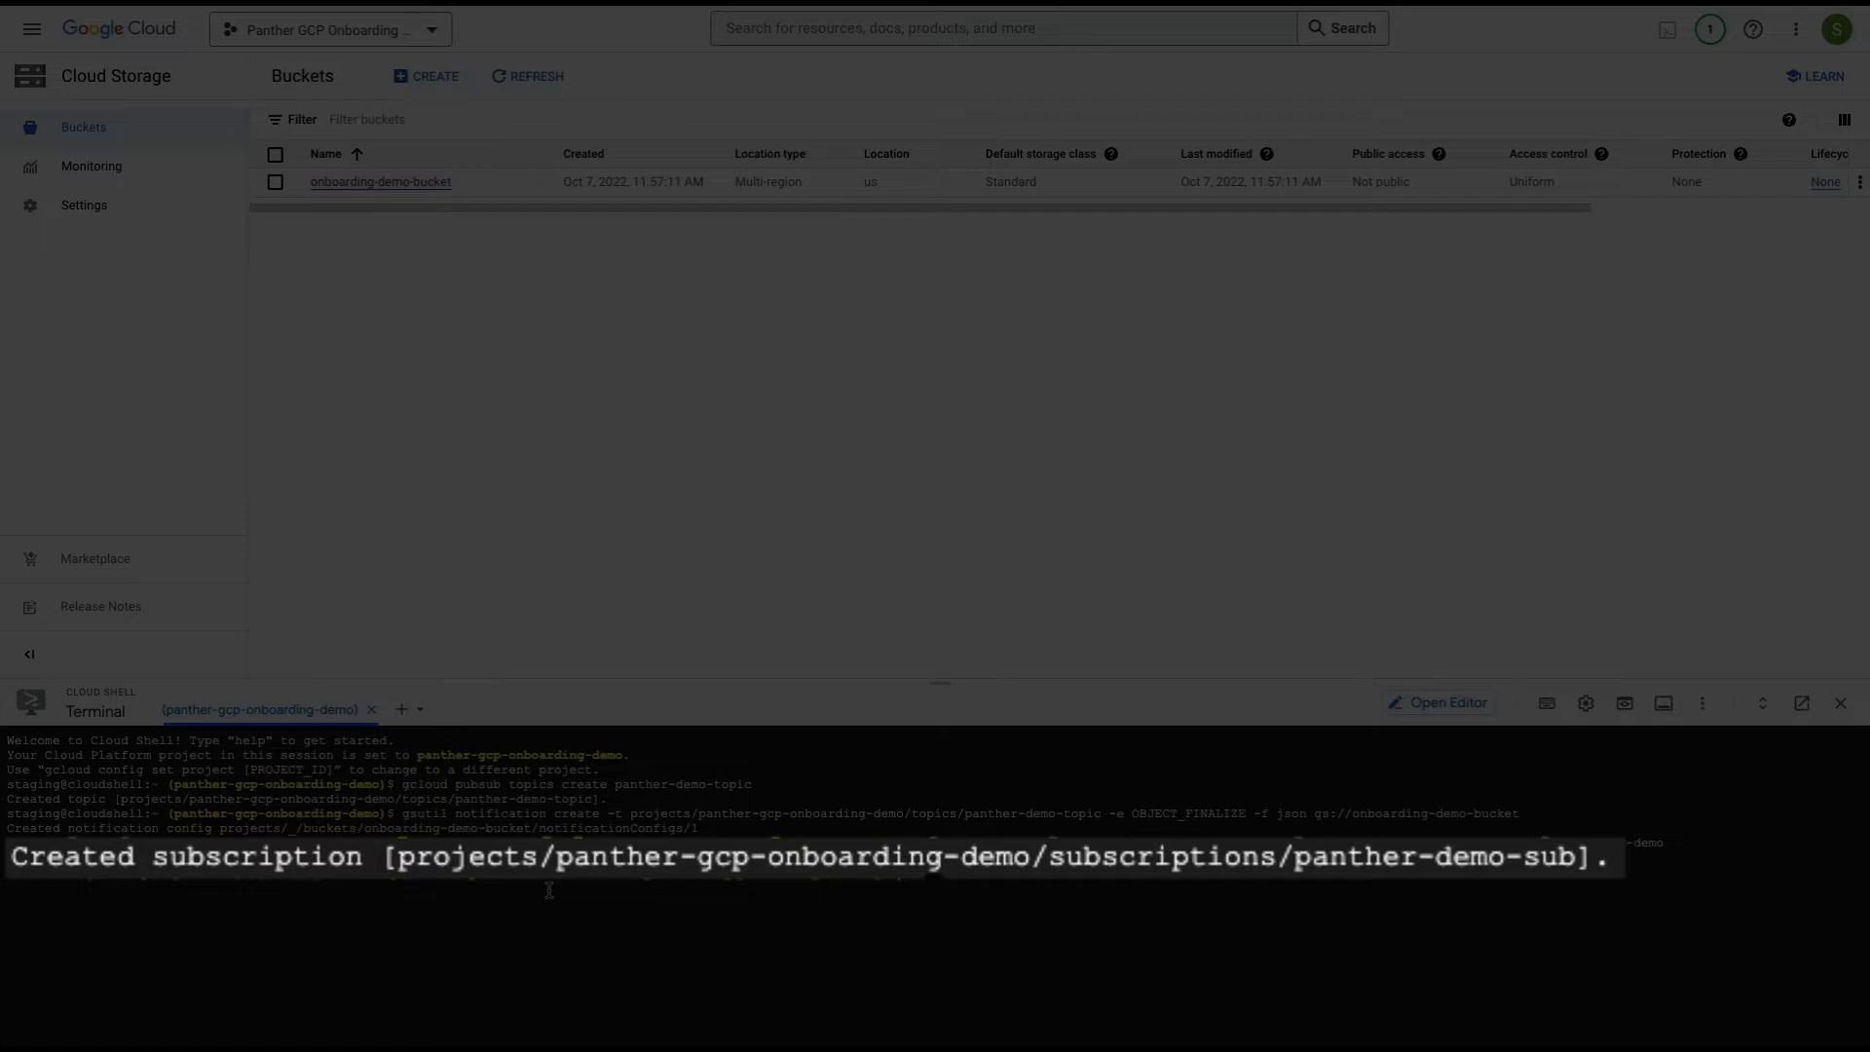
{"action": "left_click_drag", "start_coordinate": [1297, 862], "coordinate": [1585, 858]}
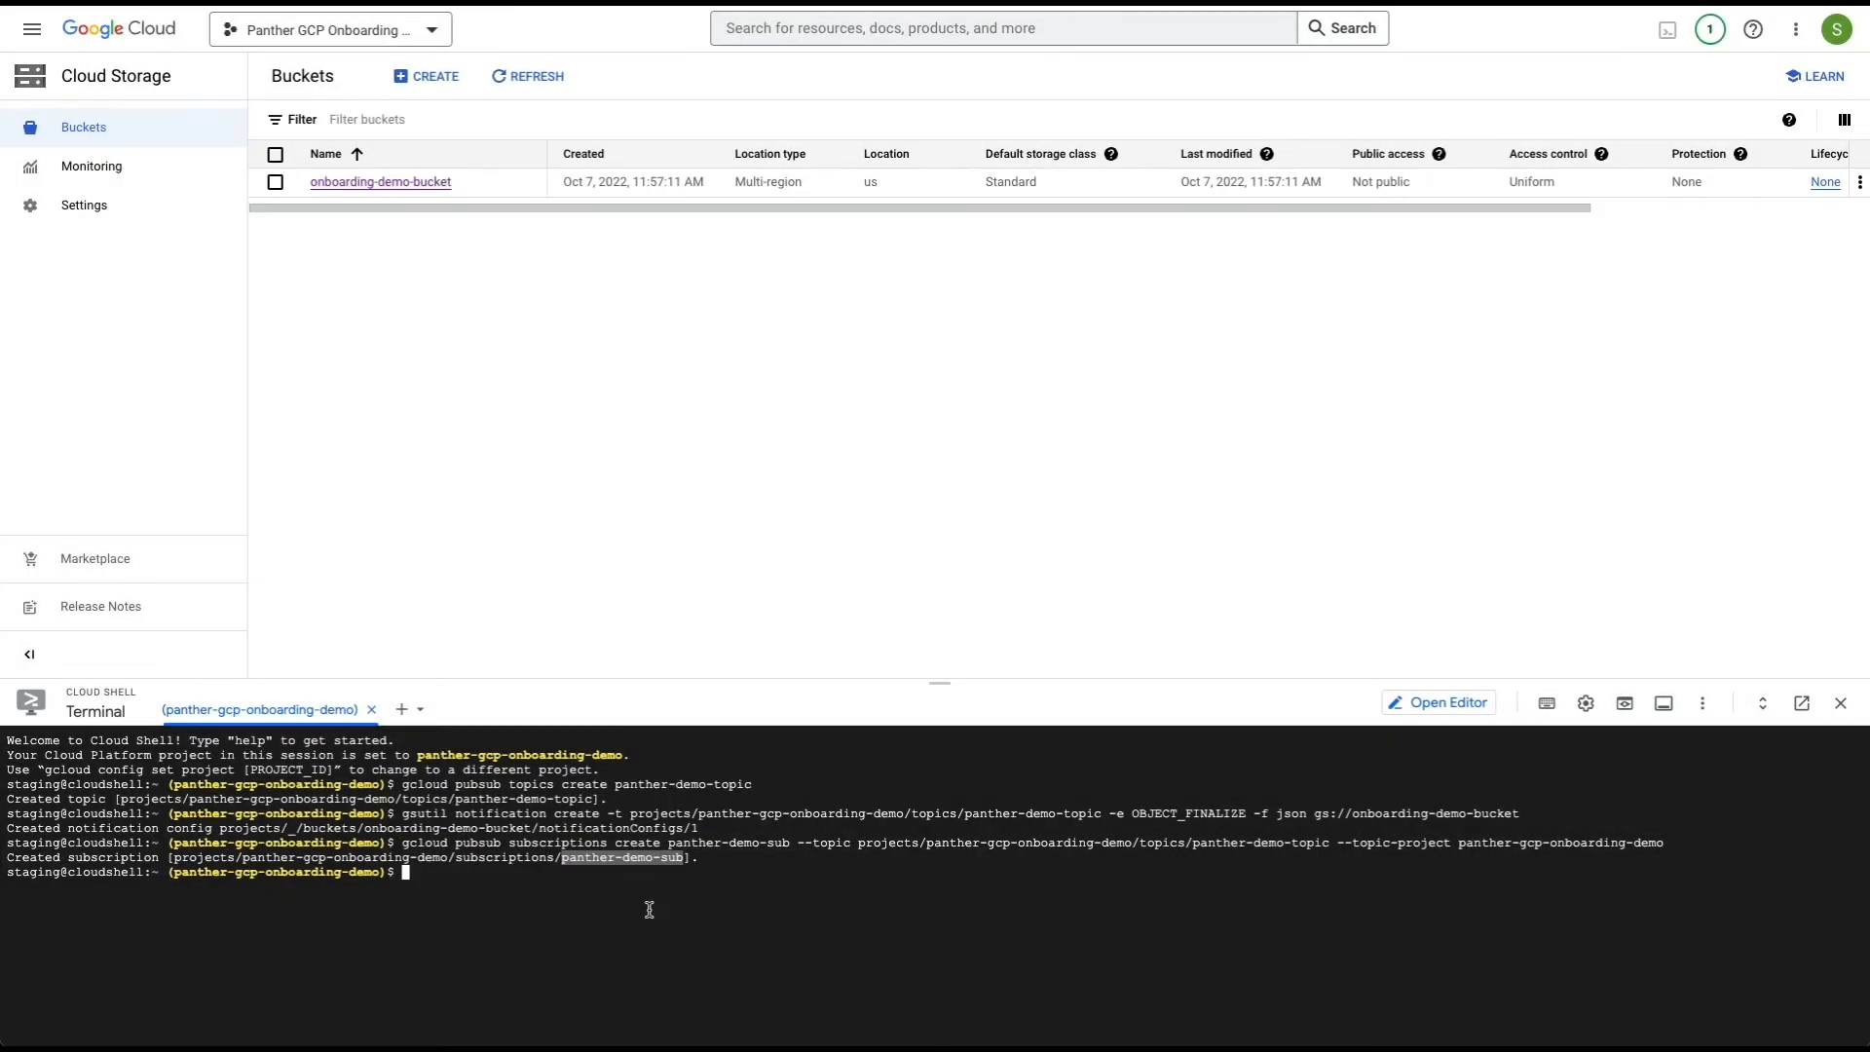
{"action": "left_click", "coordinate": [650, 910]}
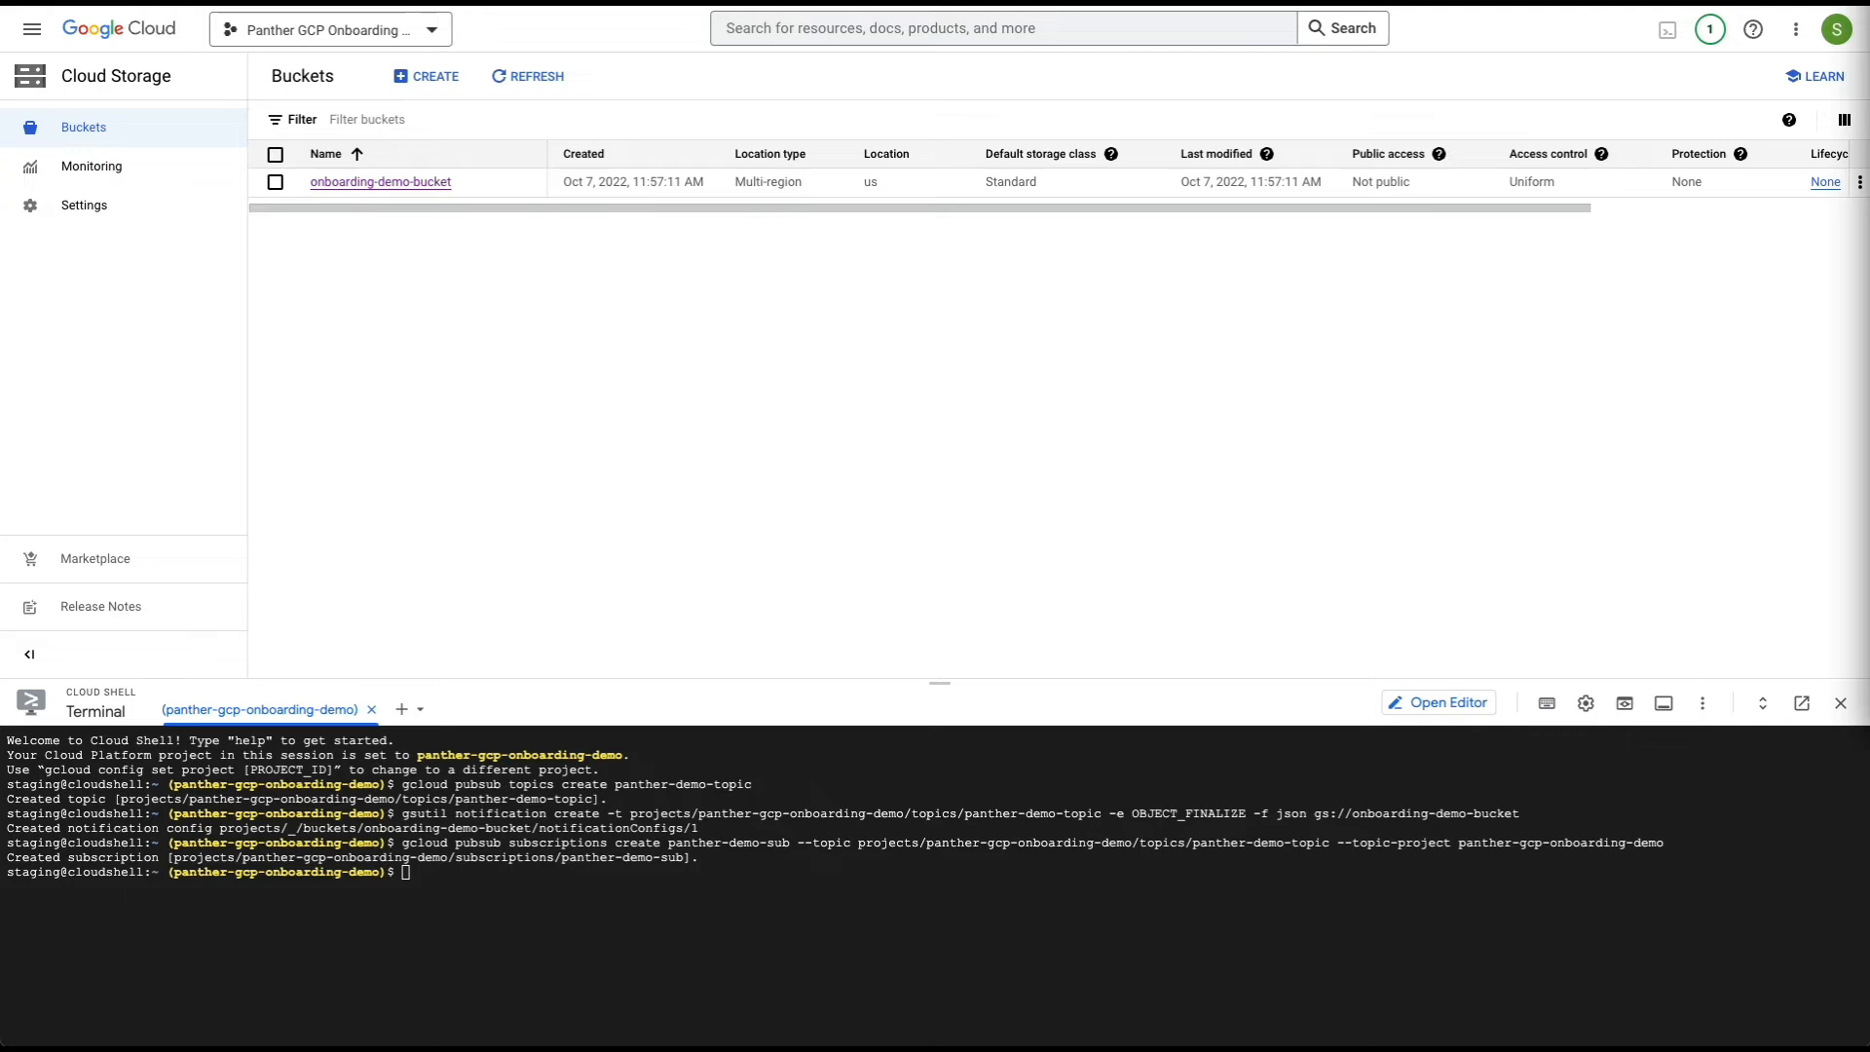
Step: Search the API Library for iam.googleapis.com and enable the Identity and Access Management (IAM) API
{"action": "left_click", "coordinate": [30, 32]}
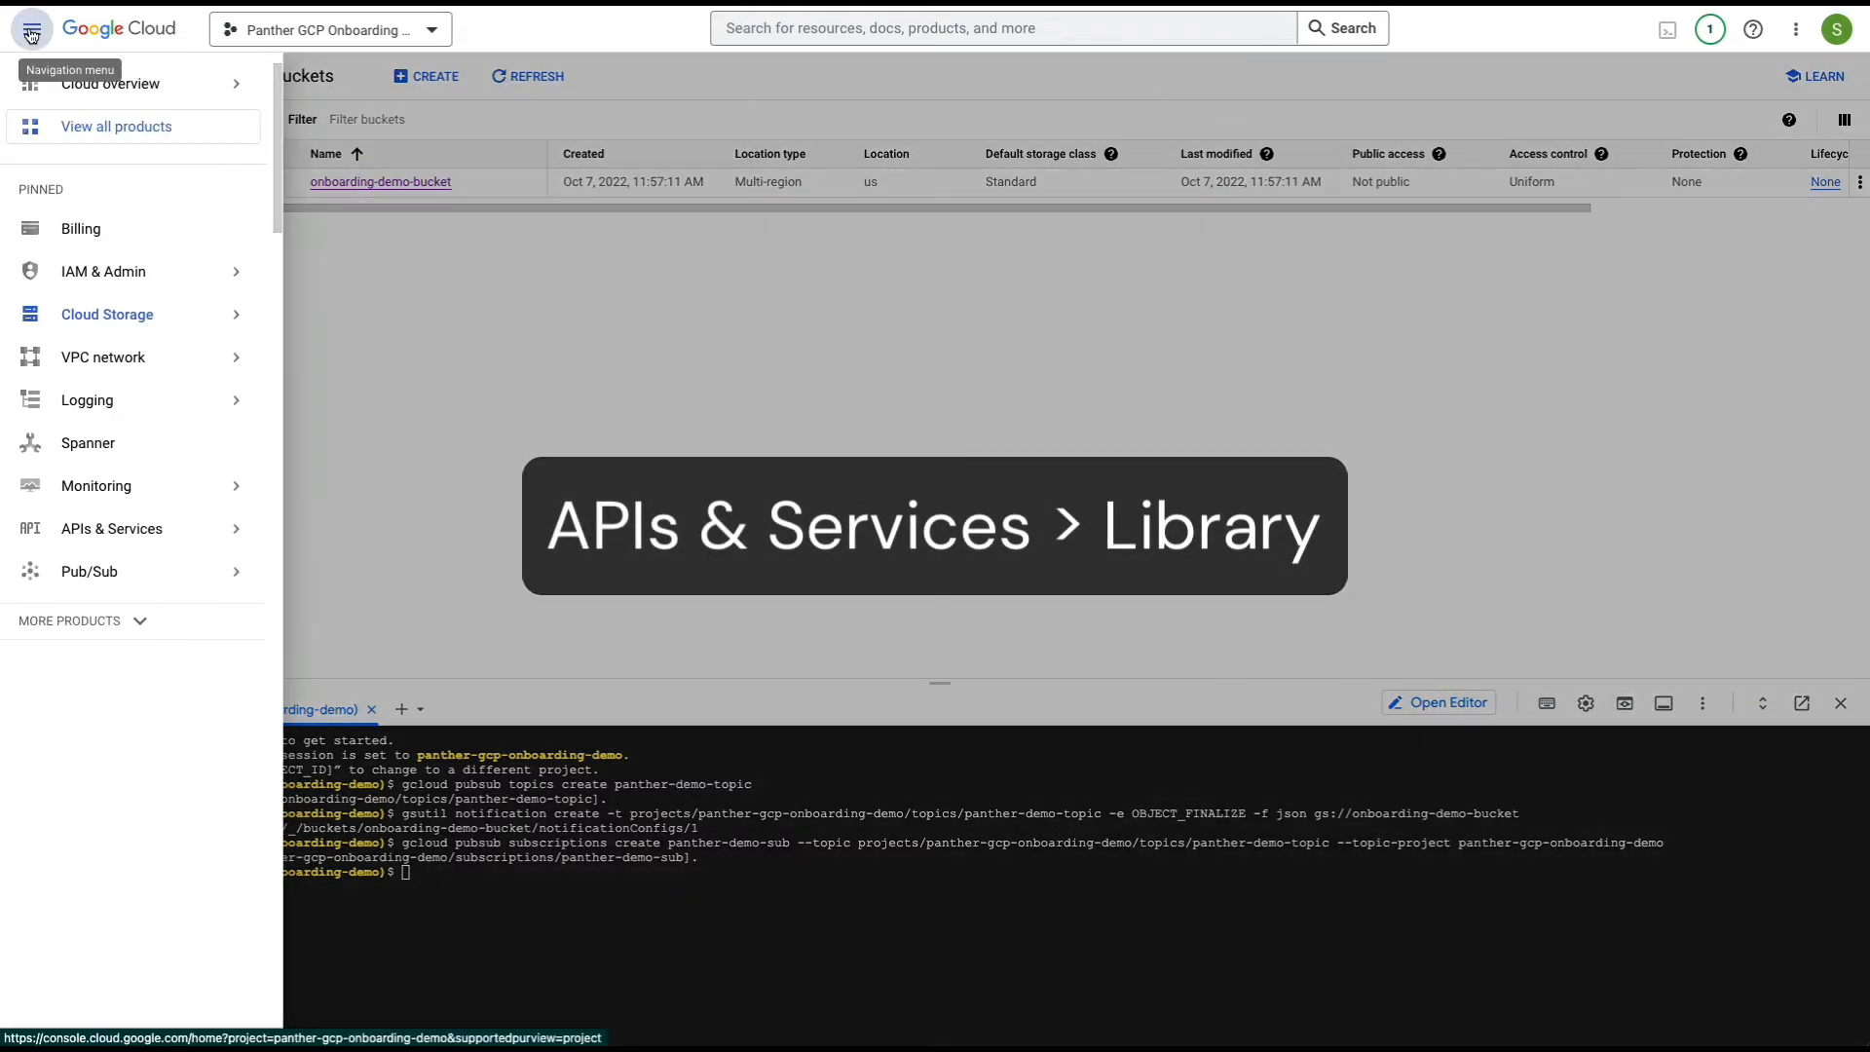
{"action": "mouse_move", "coordinate": [104, 531]}
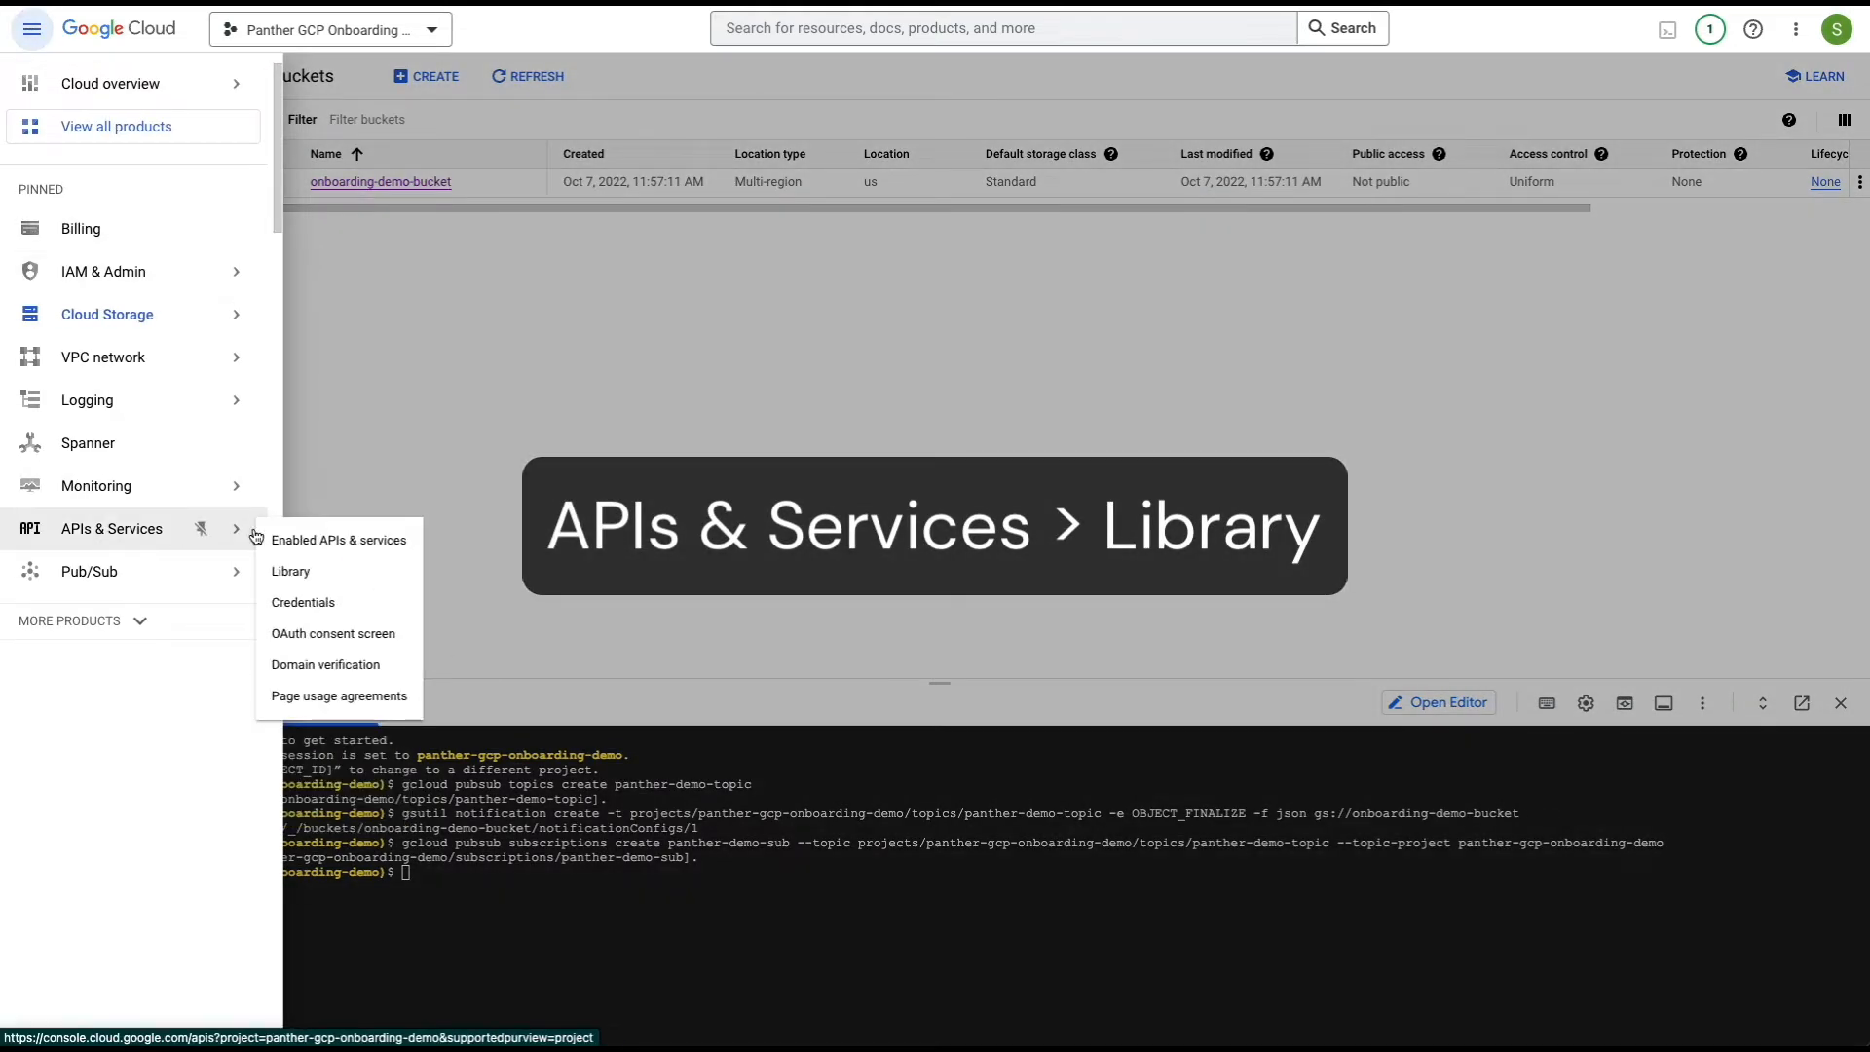
{"action": "left_click", "coordinate": [316, 574]}
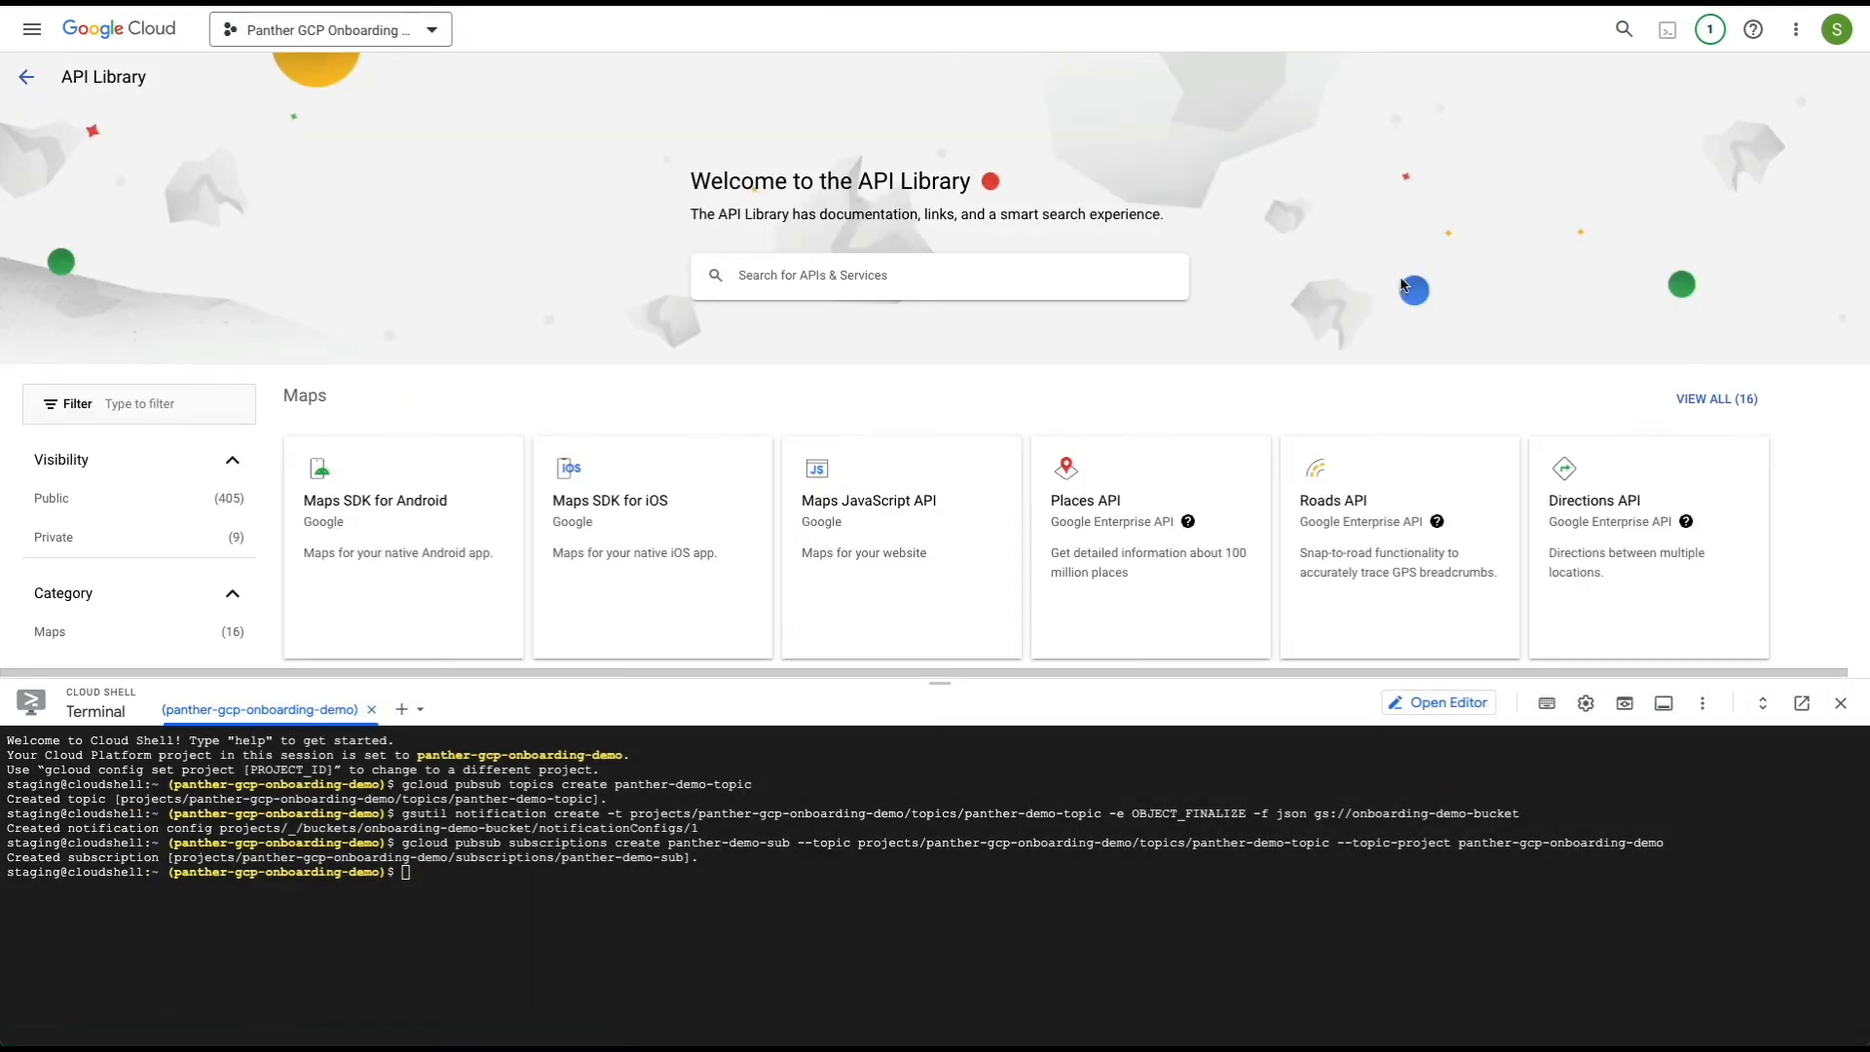
{"action": "type", "text": "iam.g"}
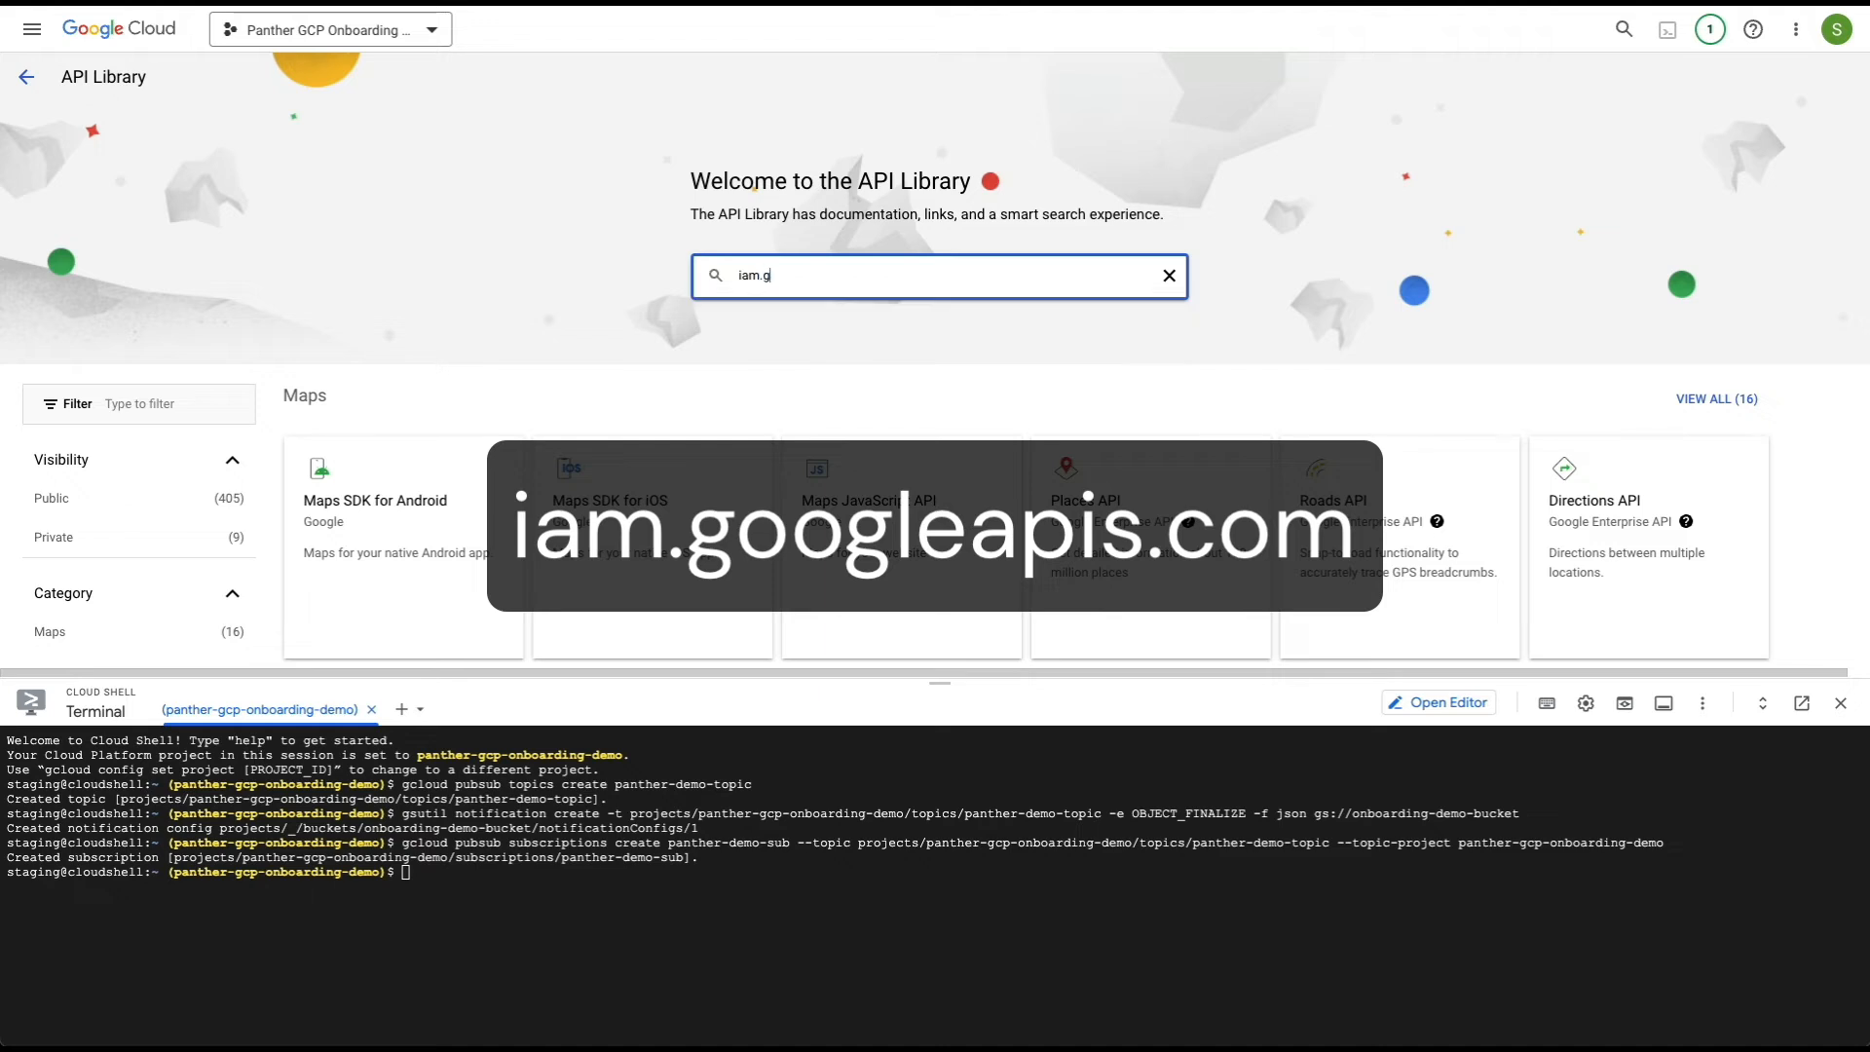
{"action": "type", "text": "oogleapis.com"}
{"action": "key", "text": "Return"}
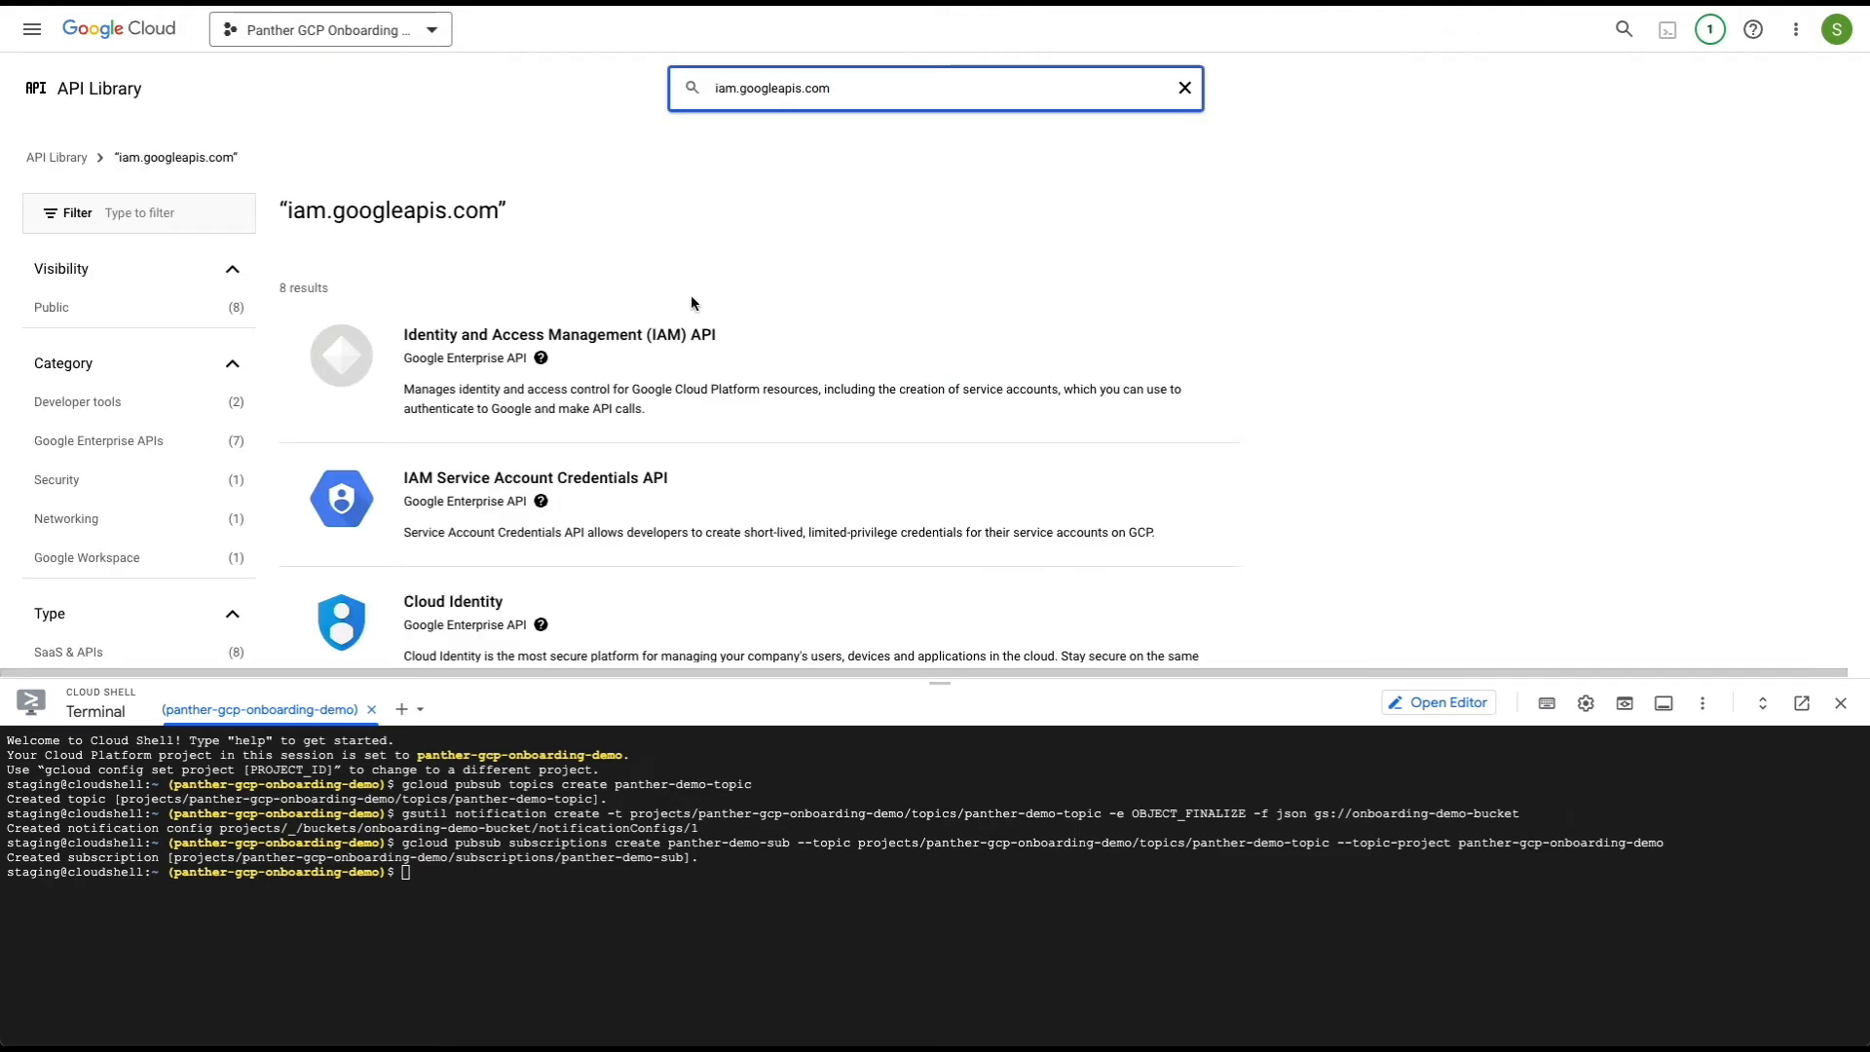
{"action": "left_click", "coordinate": [523, 345]}
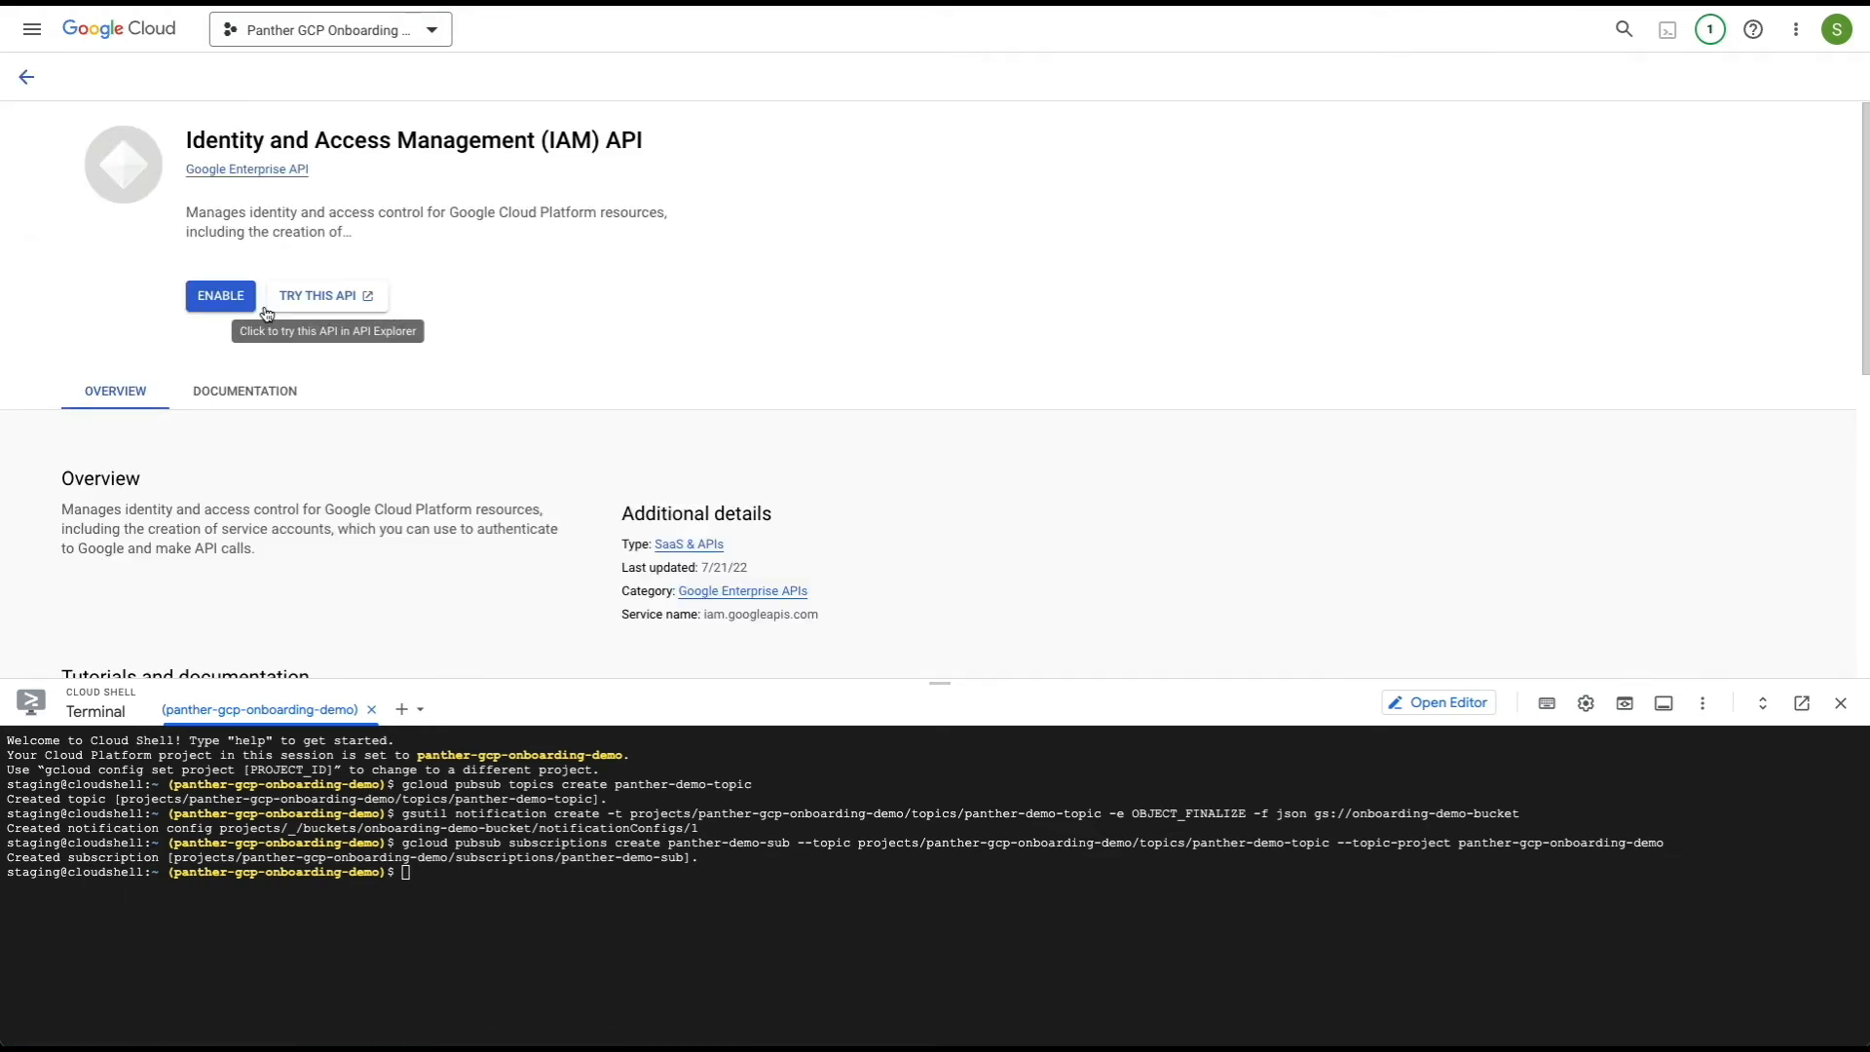
{"action": "left_click", "coordinate": [213, 303]}
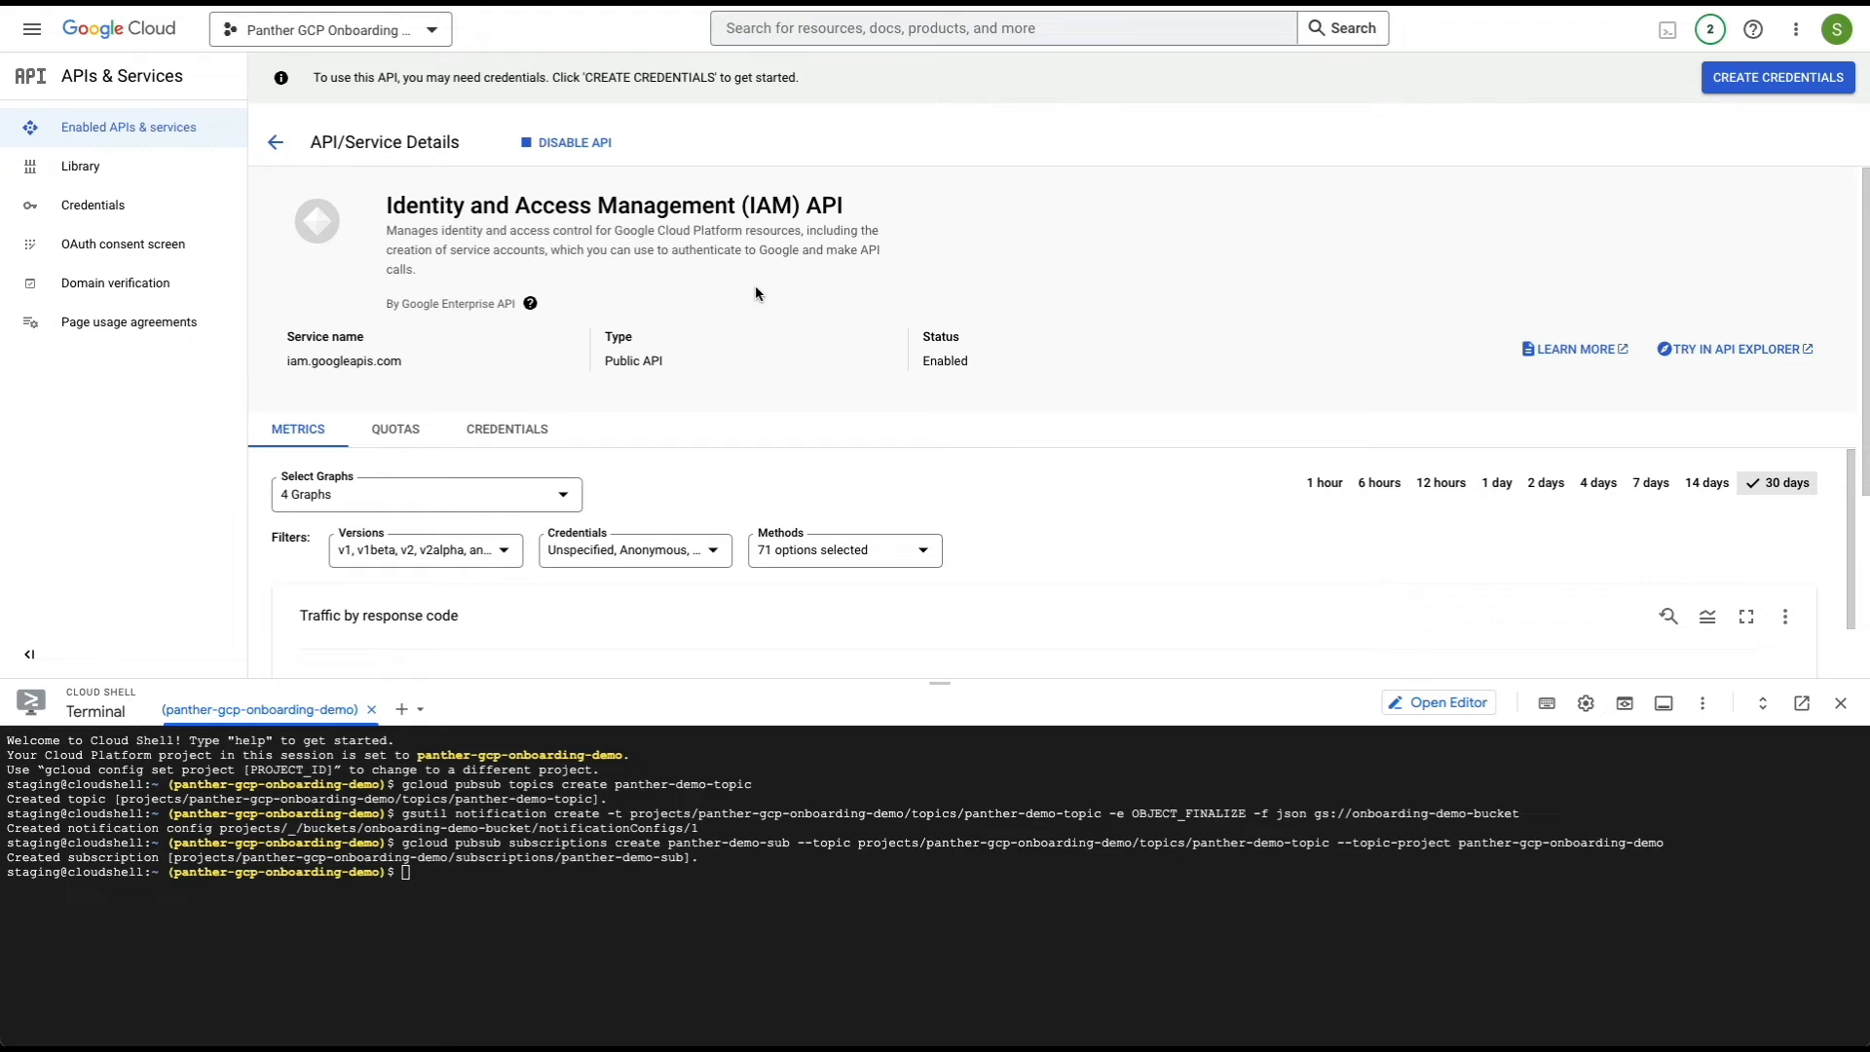
Step: Create the service account panther-gcp-demo-account with gcloud, using an empty description and the display name "Panther GCP Demo Service Account"
{"action": "left_click", "coordinate": [689, 944]}
{"action": "key", "text": "ctrl+v"}
{"action": "key", "text": "Right"}
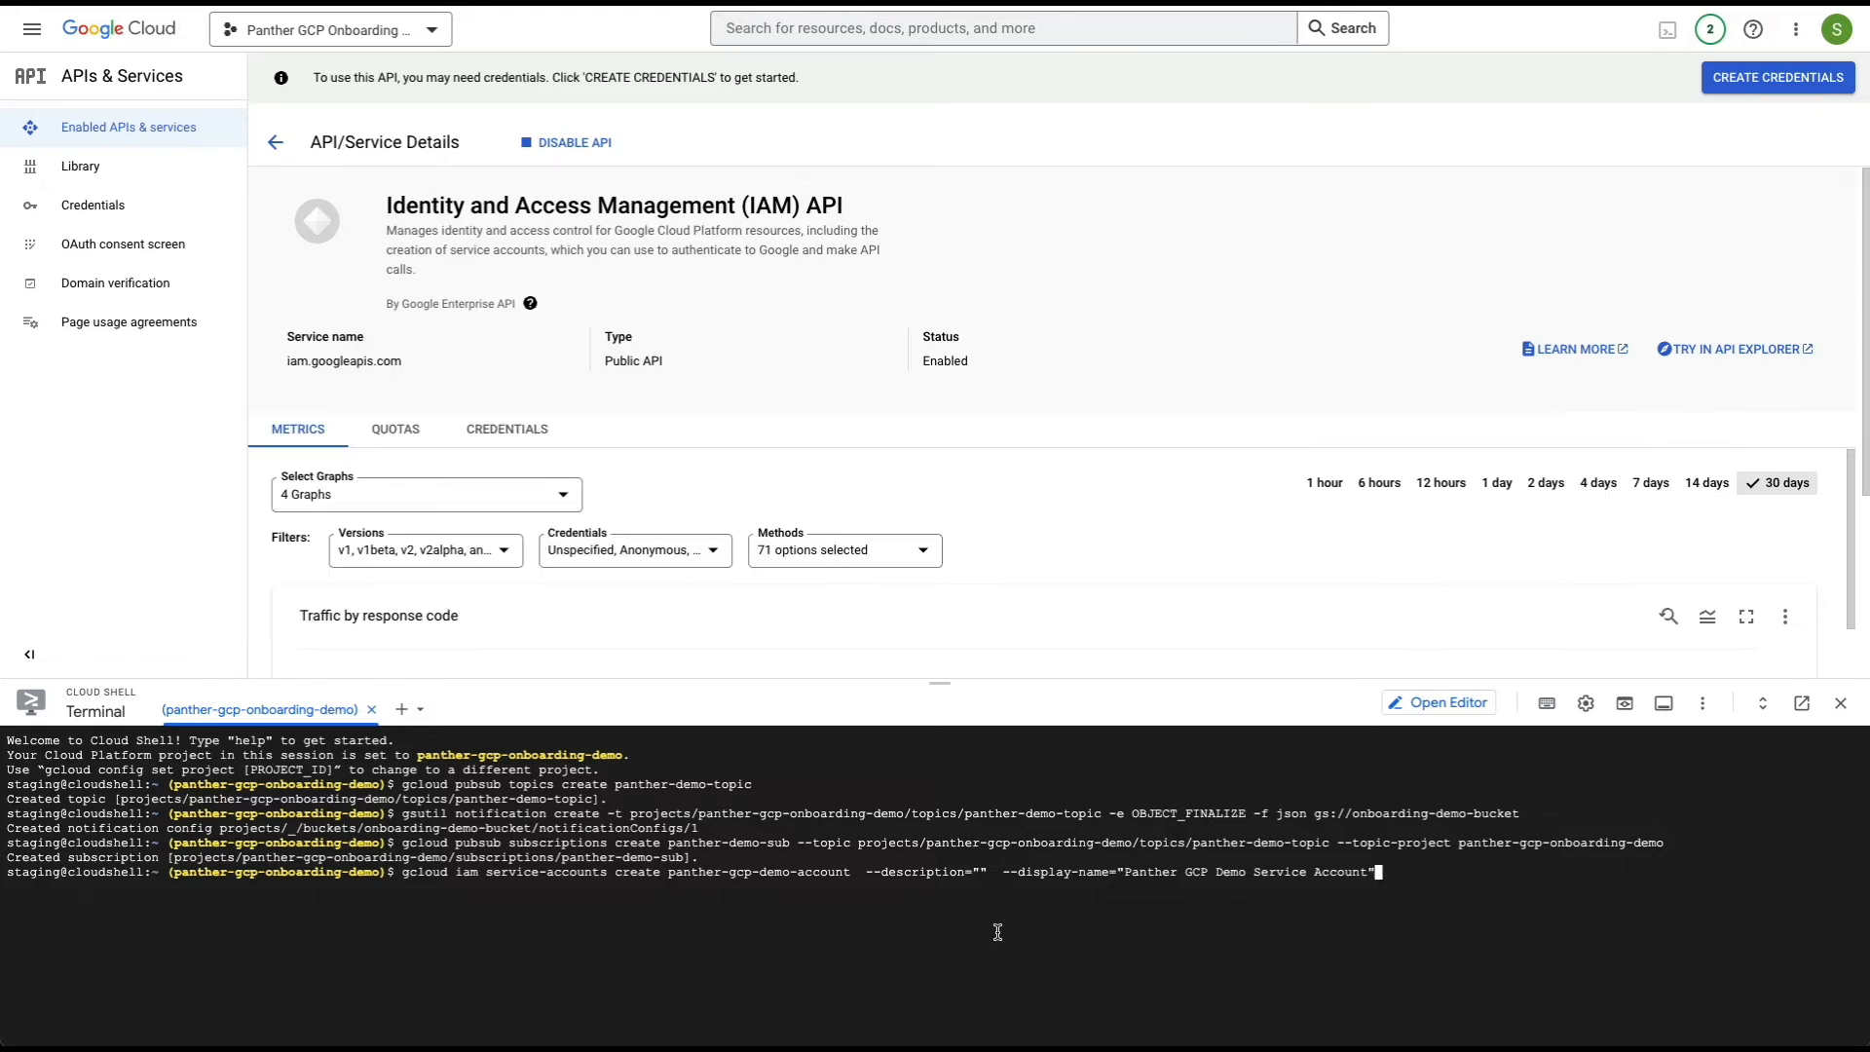
{"action": "key", "text": "Return"}
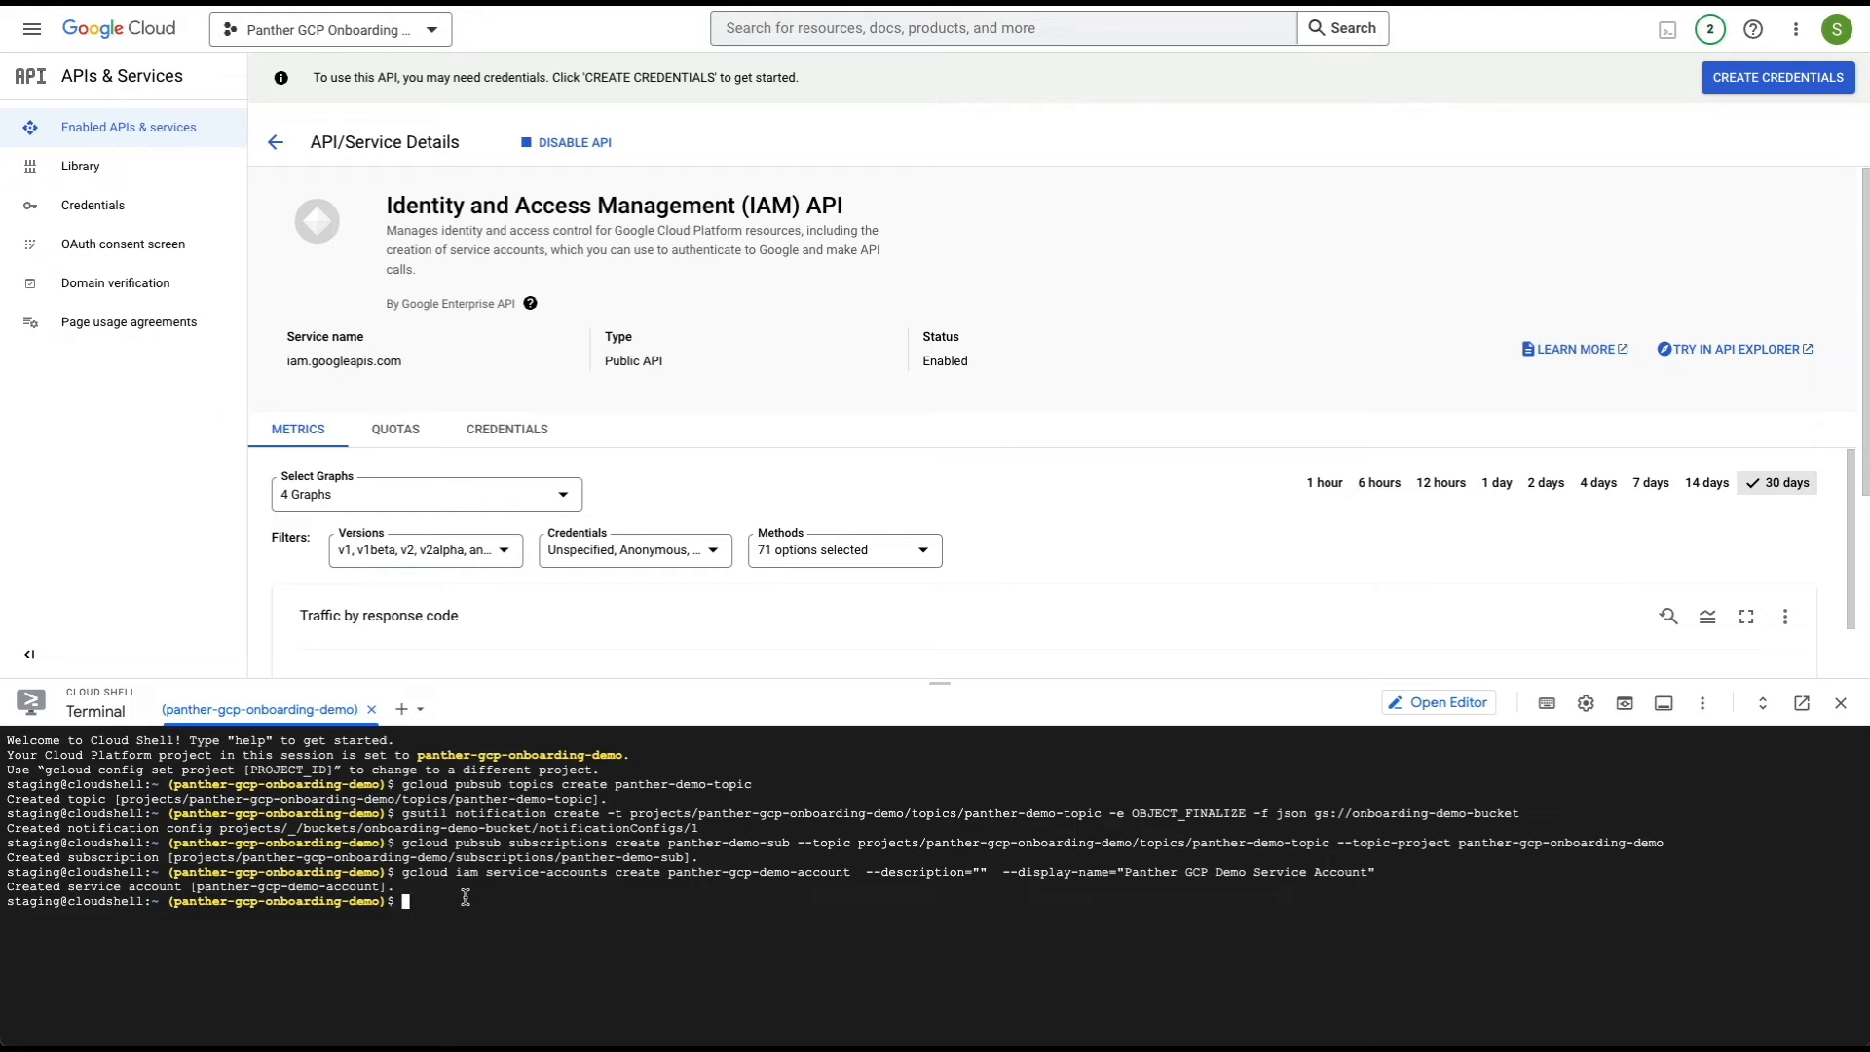
Step: Open the Panther GCP Demo Service Account from the refreshed IAM service accounts list and copy its email address
{"action": "left_click", "coordinate": [32, 28]}
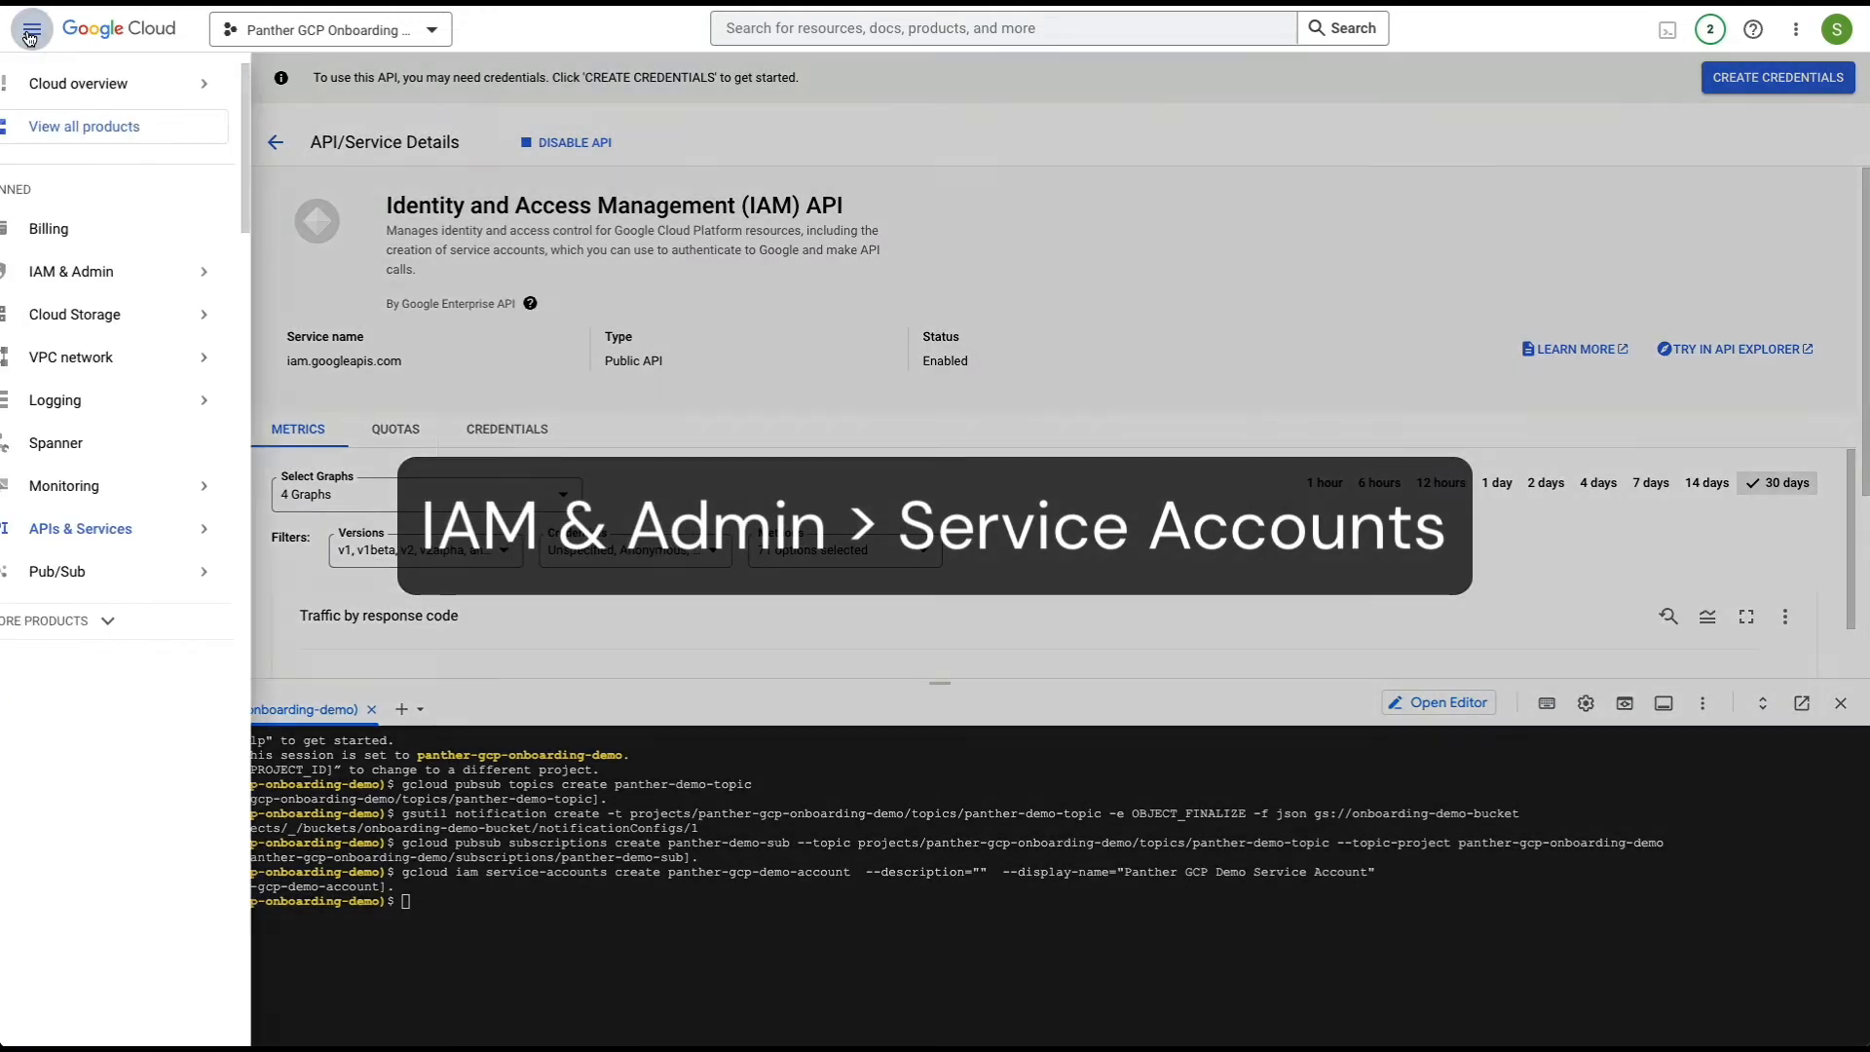
{"action": "mouse_move", "coordinate": [125, 272]}
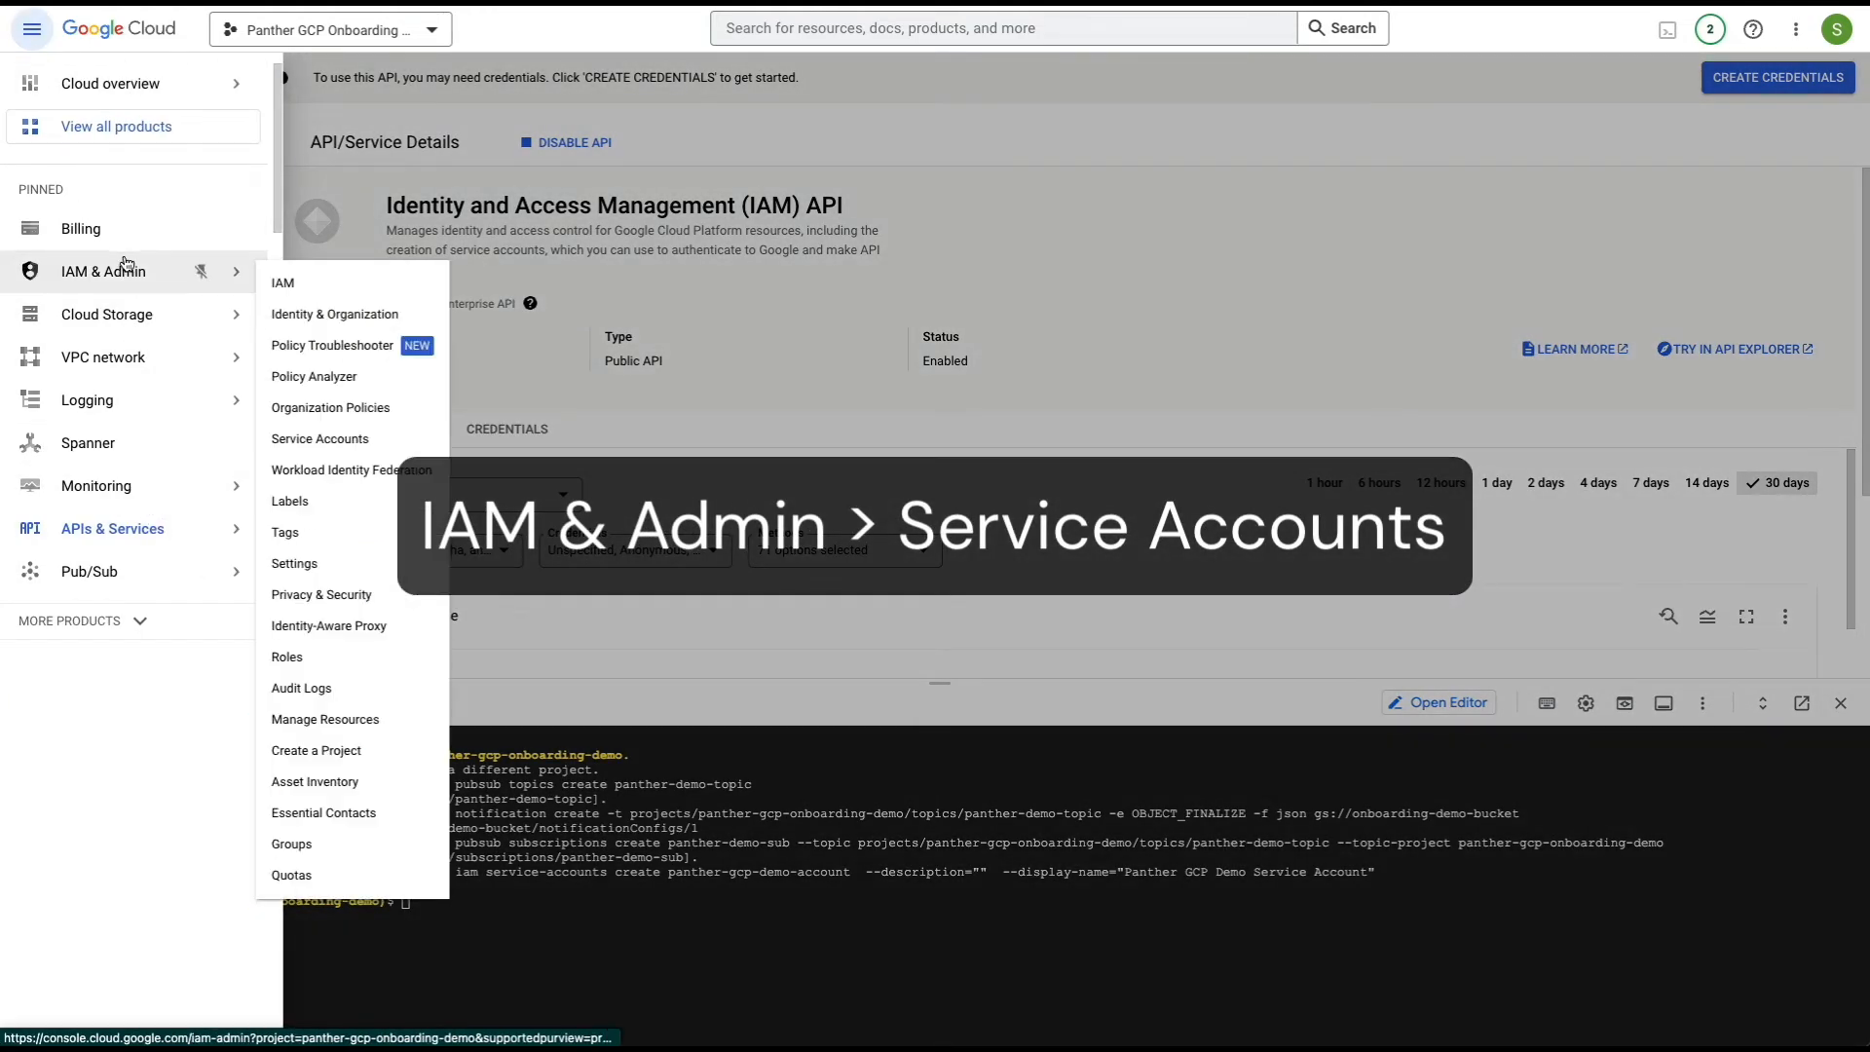
{"action": "left_click", "coordinate": [351, 440]}
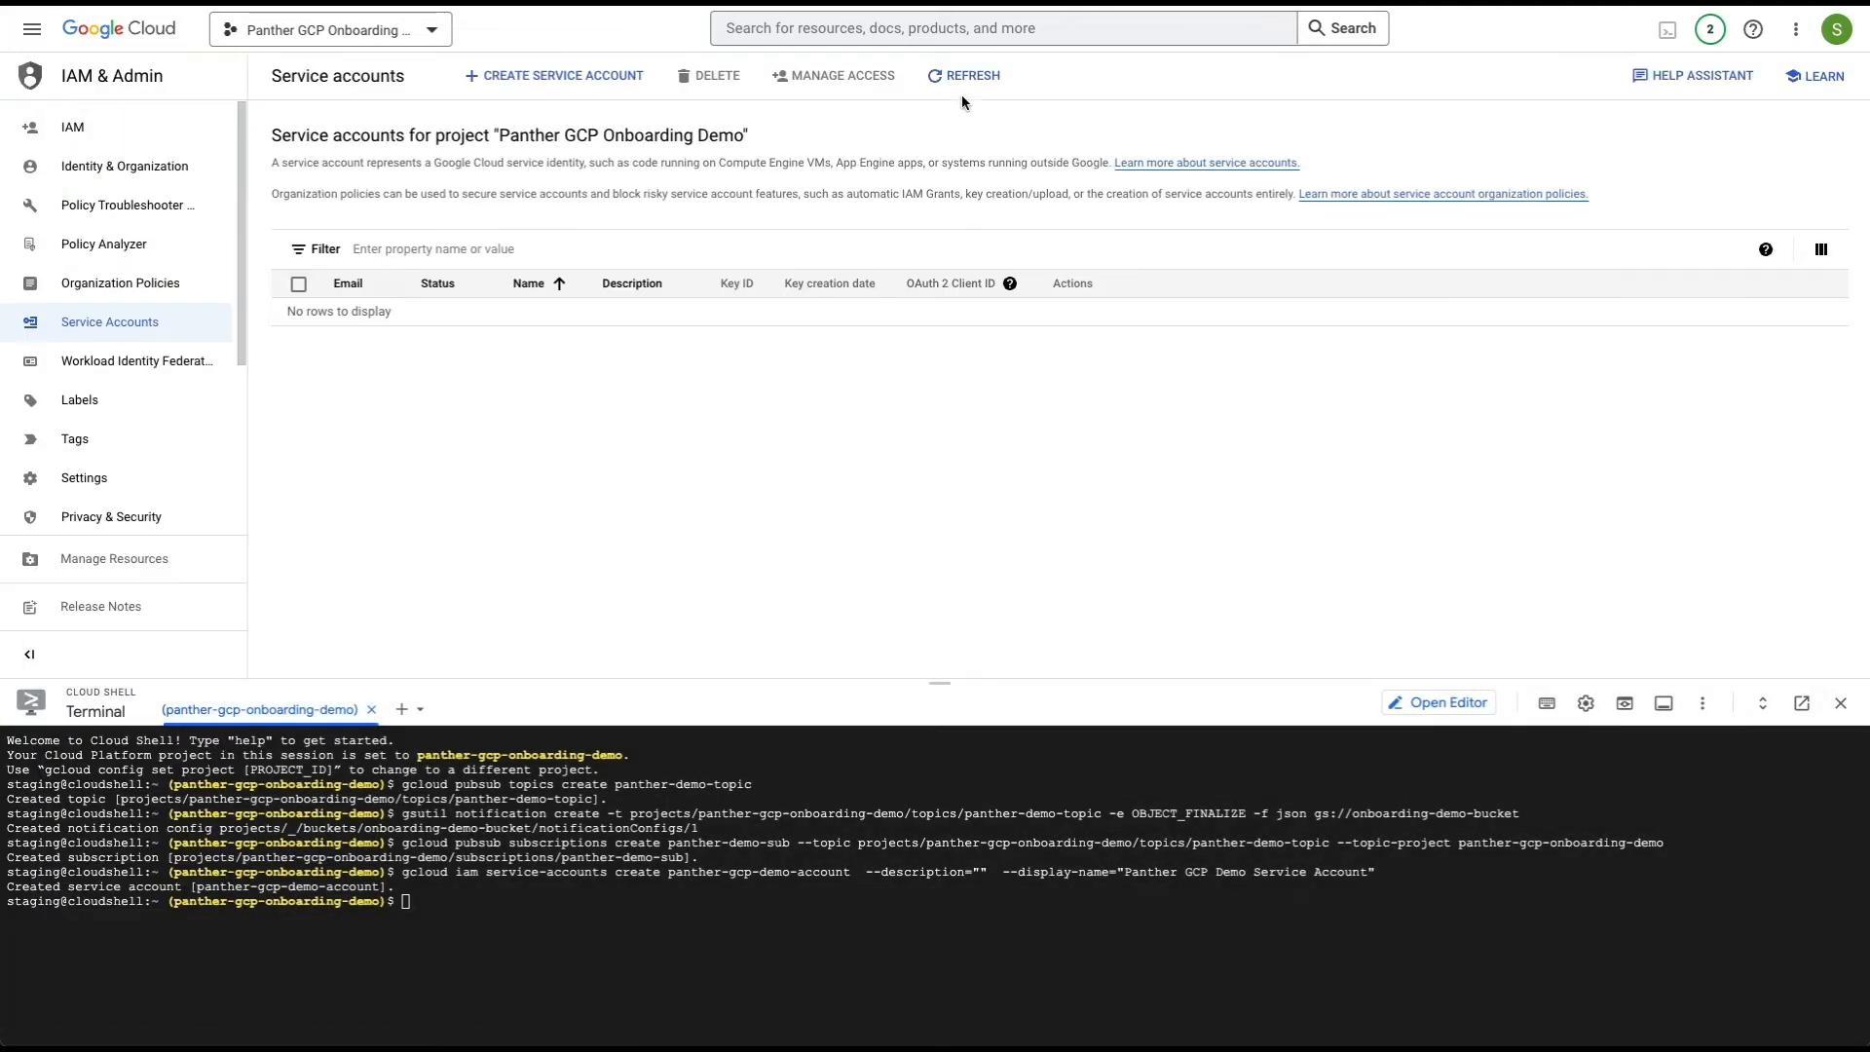
{"action": "left_click", "coordinate": [963, 78]}
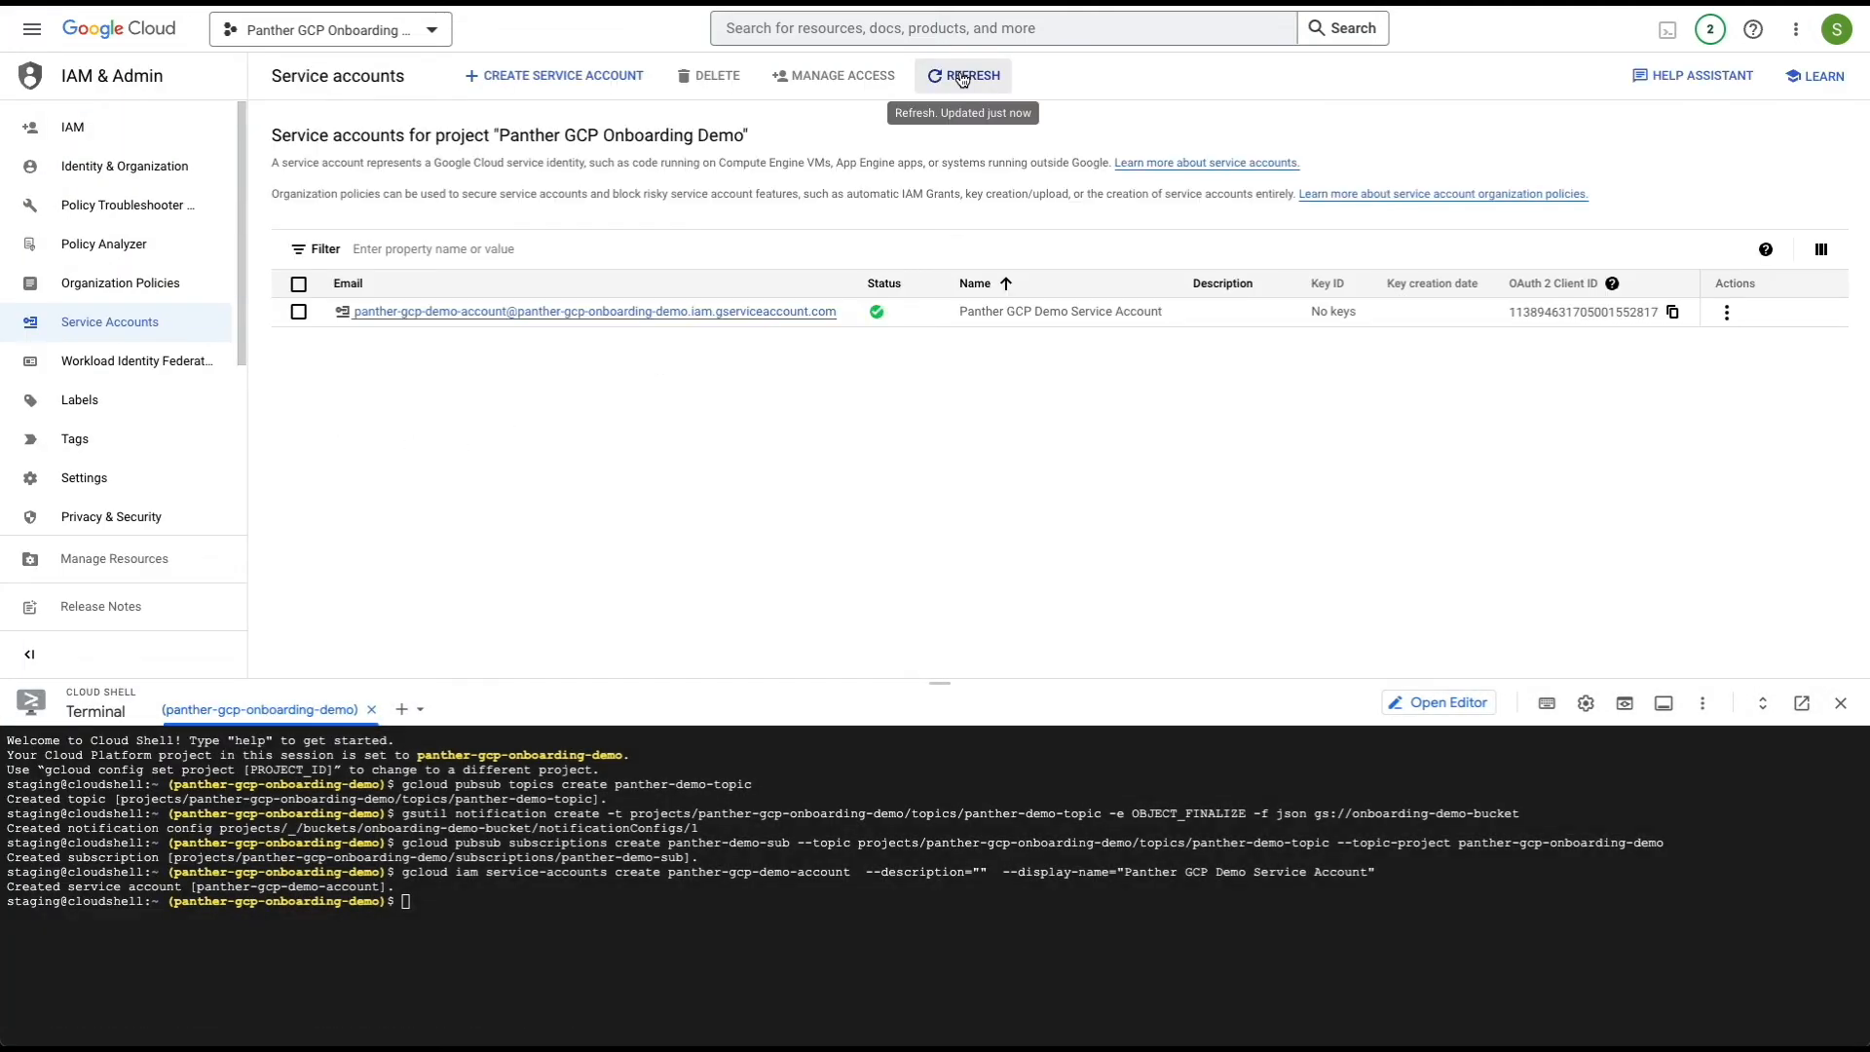
{"action": "left_click", "coordinate": [767, 315]}
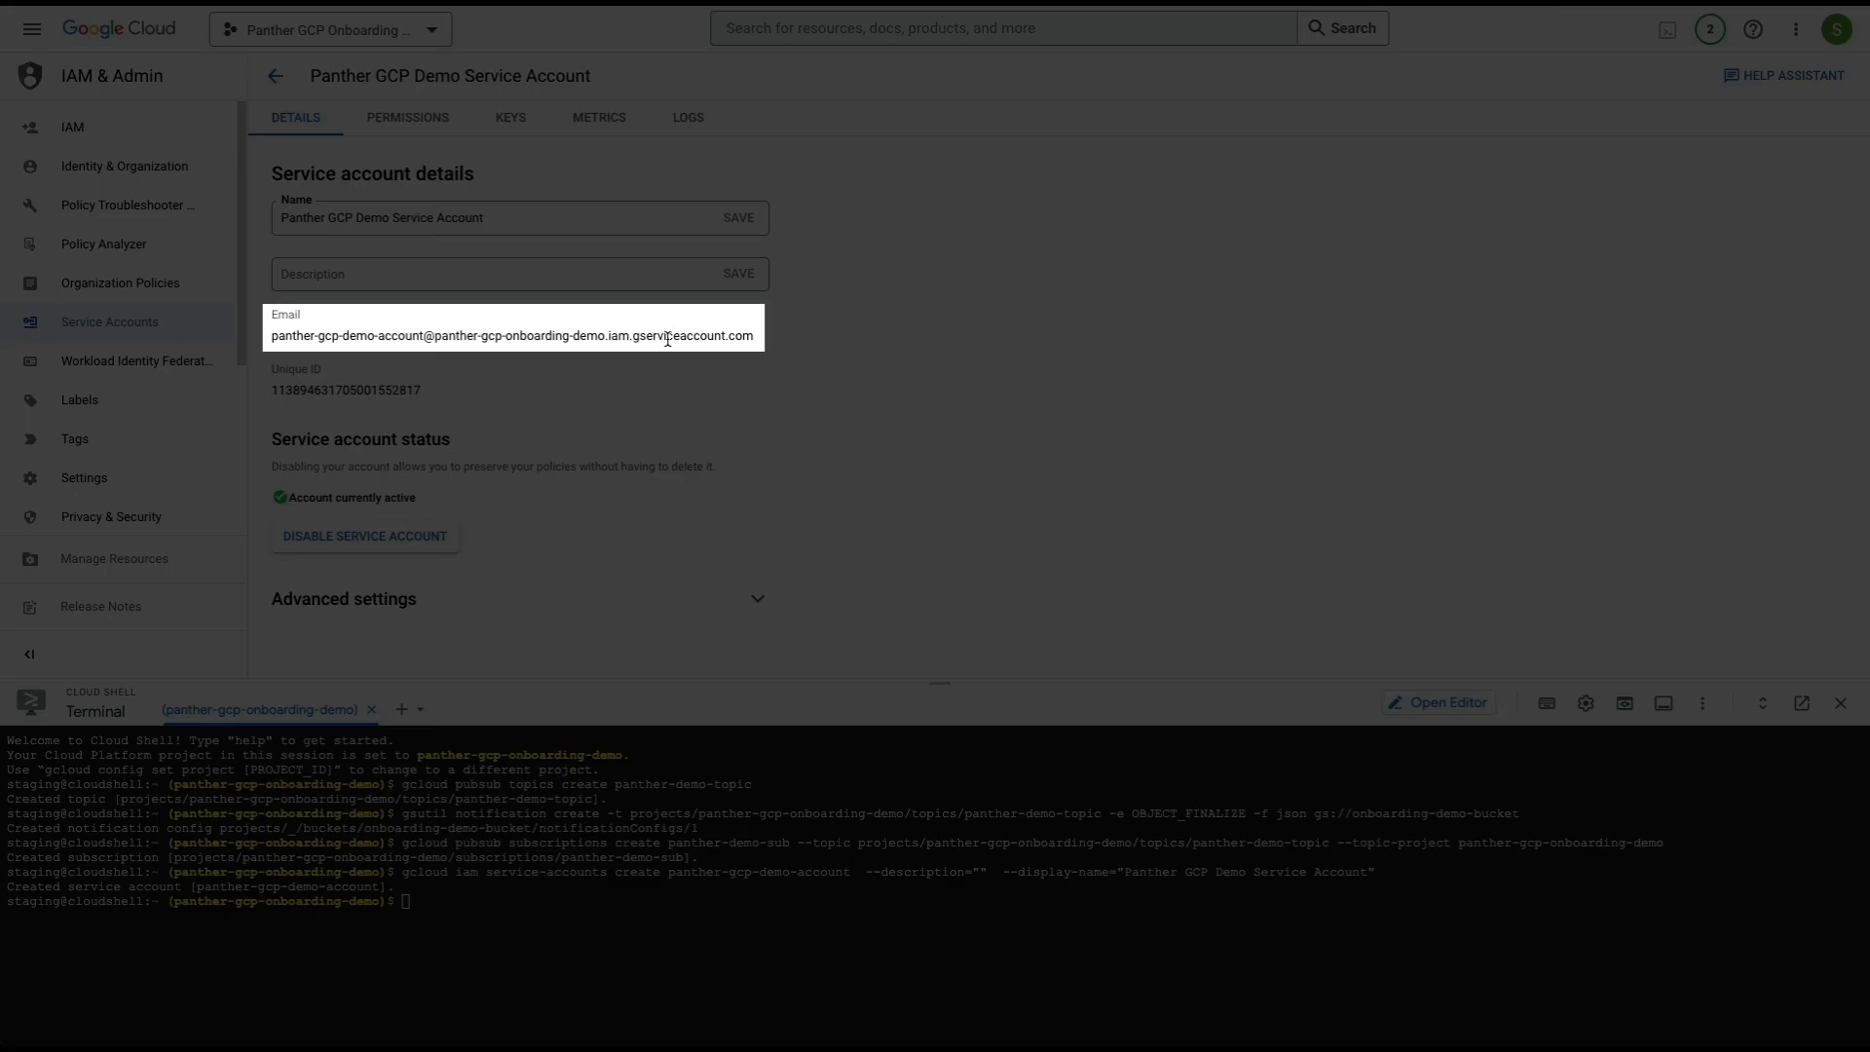
{"action": "triple_click", "coordinate": [641, 337]}
{"action": "right_click", "coordinate": [641, 337]}
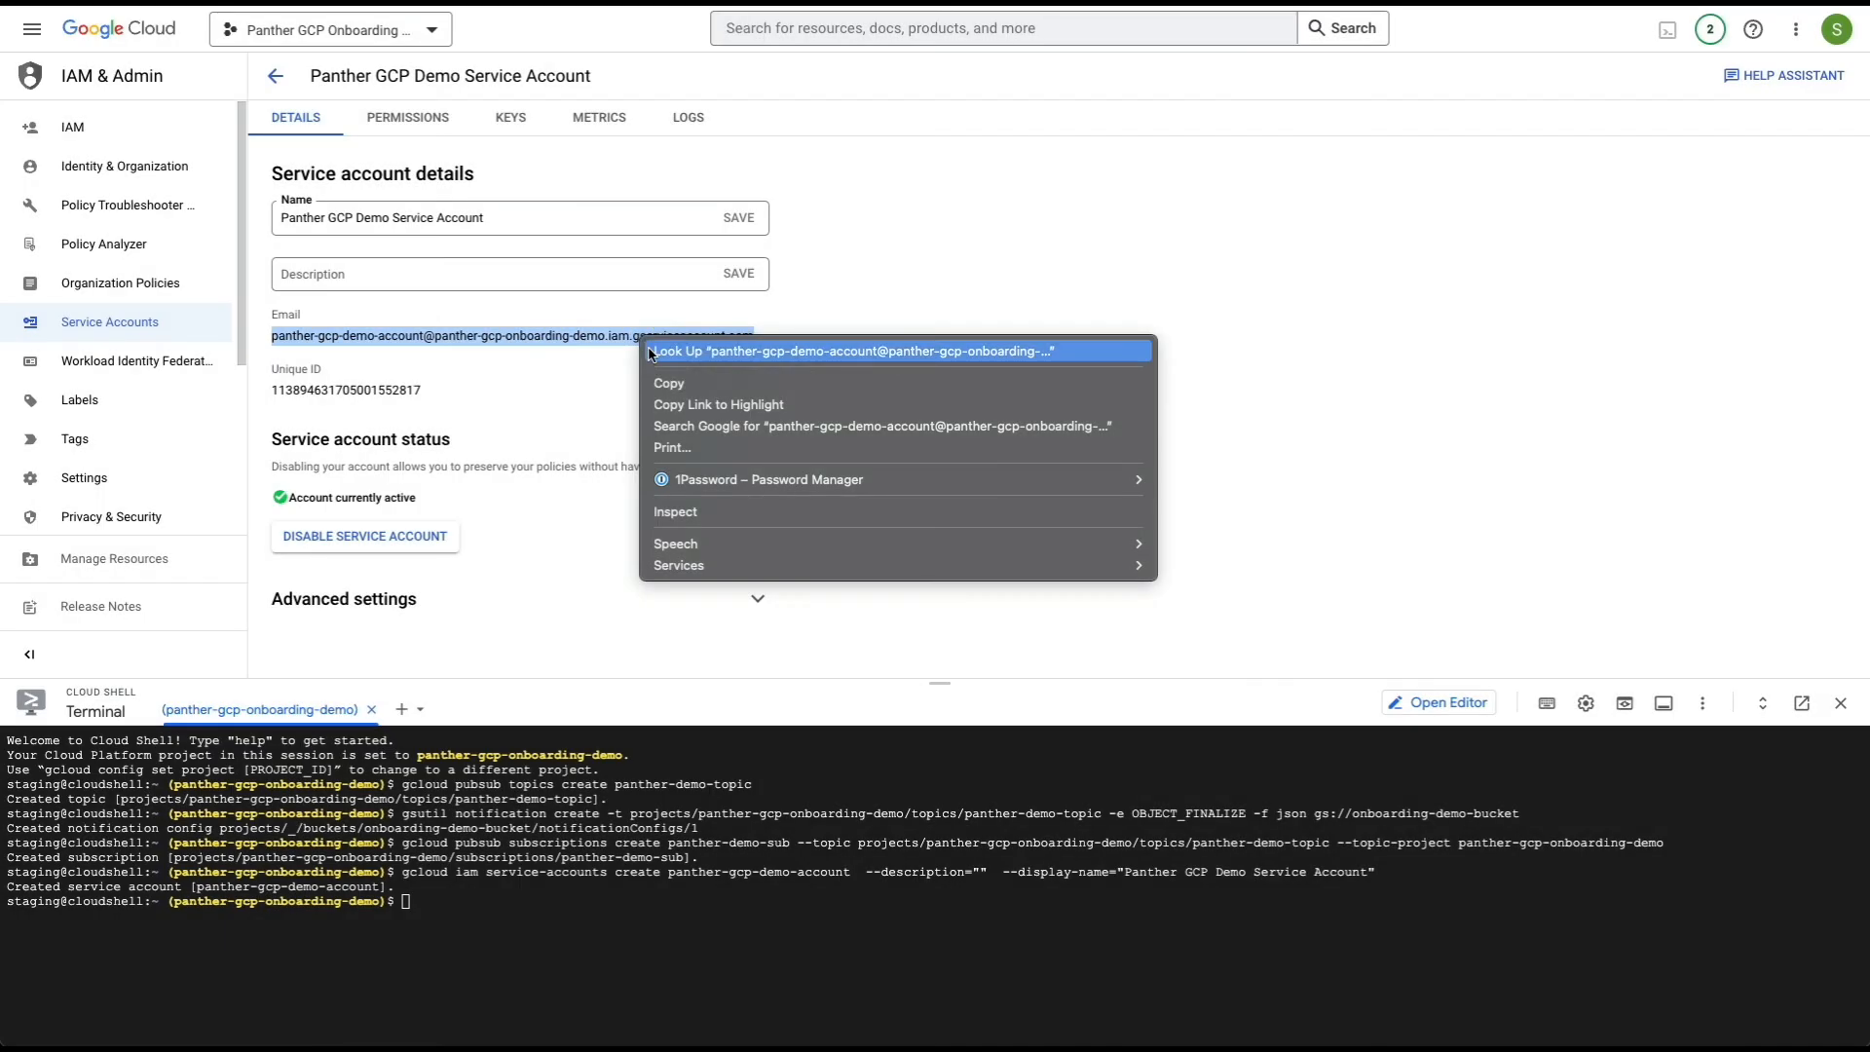
{"action": "left_click", "coordinate": [666, 384]}
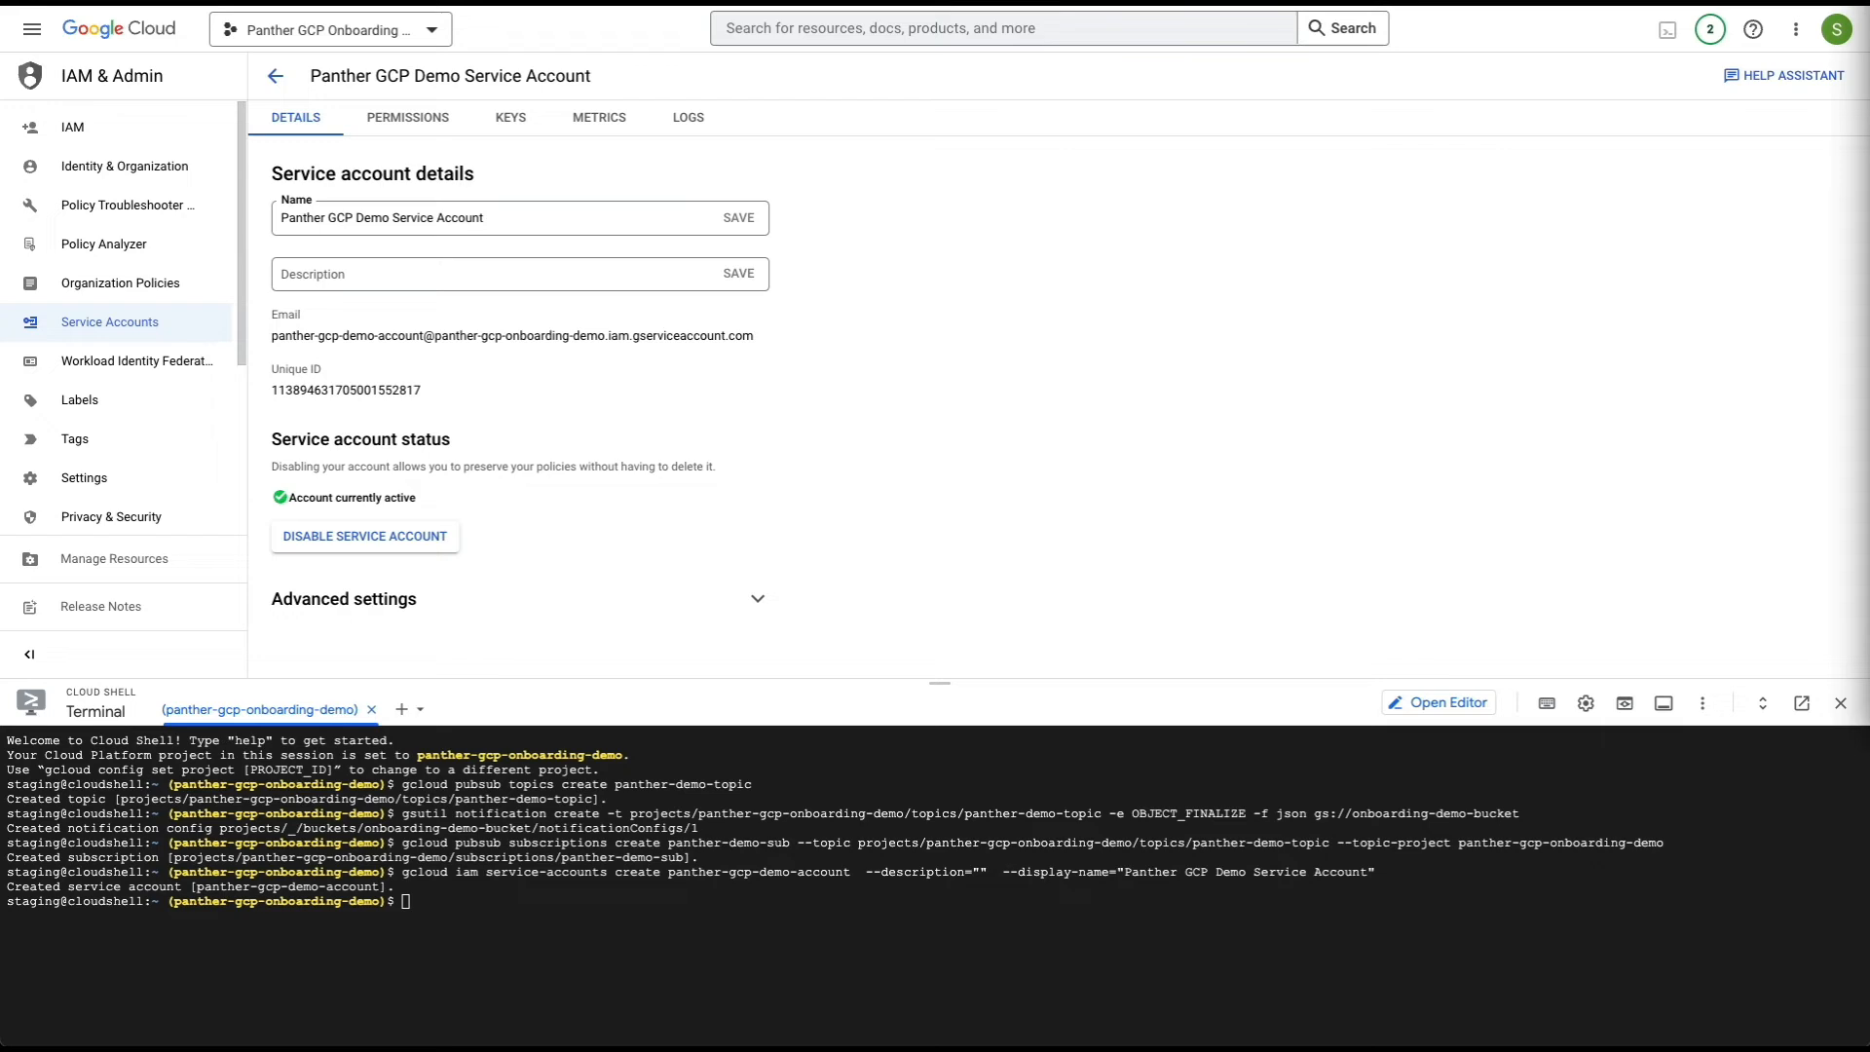
Step: Grant the demo service account roles/storage.objectViewer on project panther-gcp-onboarding-demo with gcloud projects add-iam-policy-binding
{"action": "left_click", "coordinate": [575, 898]}
{"action": "key", "text": "ctrl+v"}
{"action": "key", "text": "Right"}
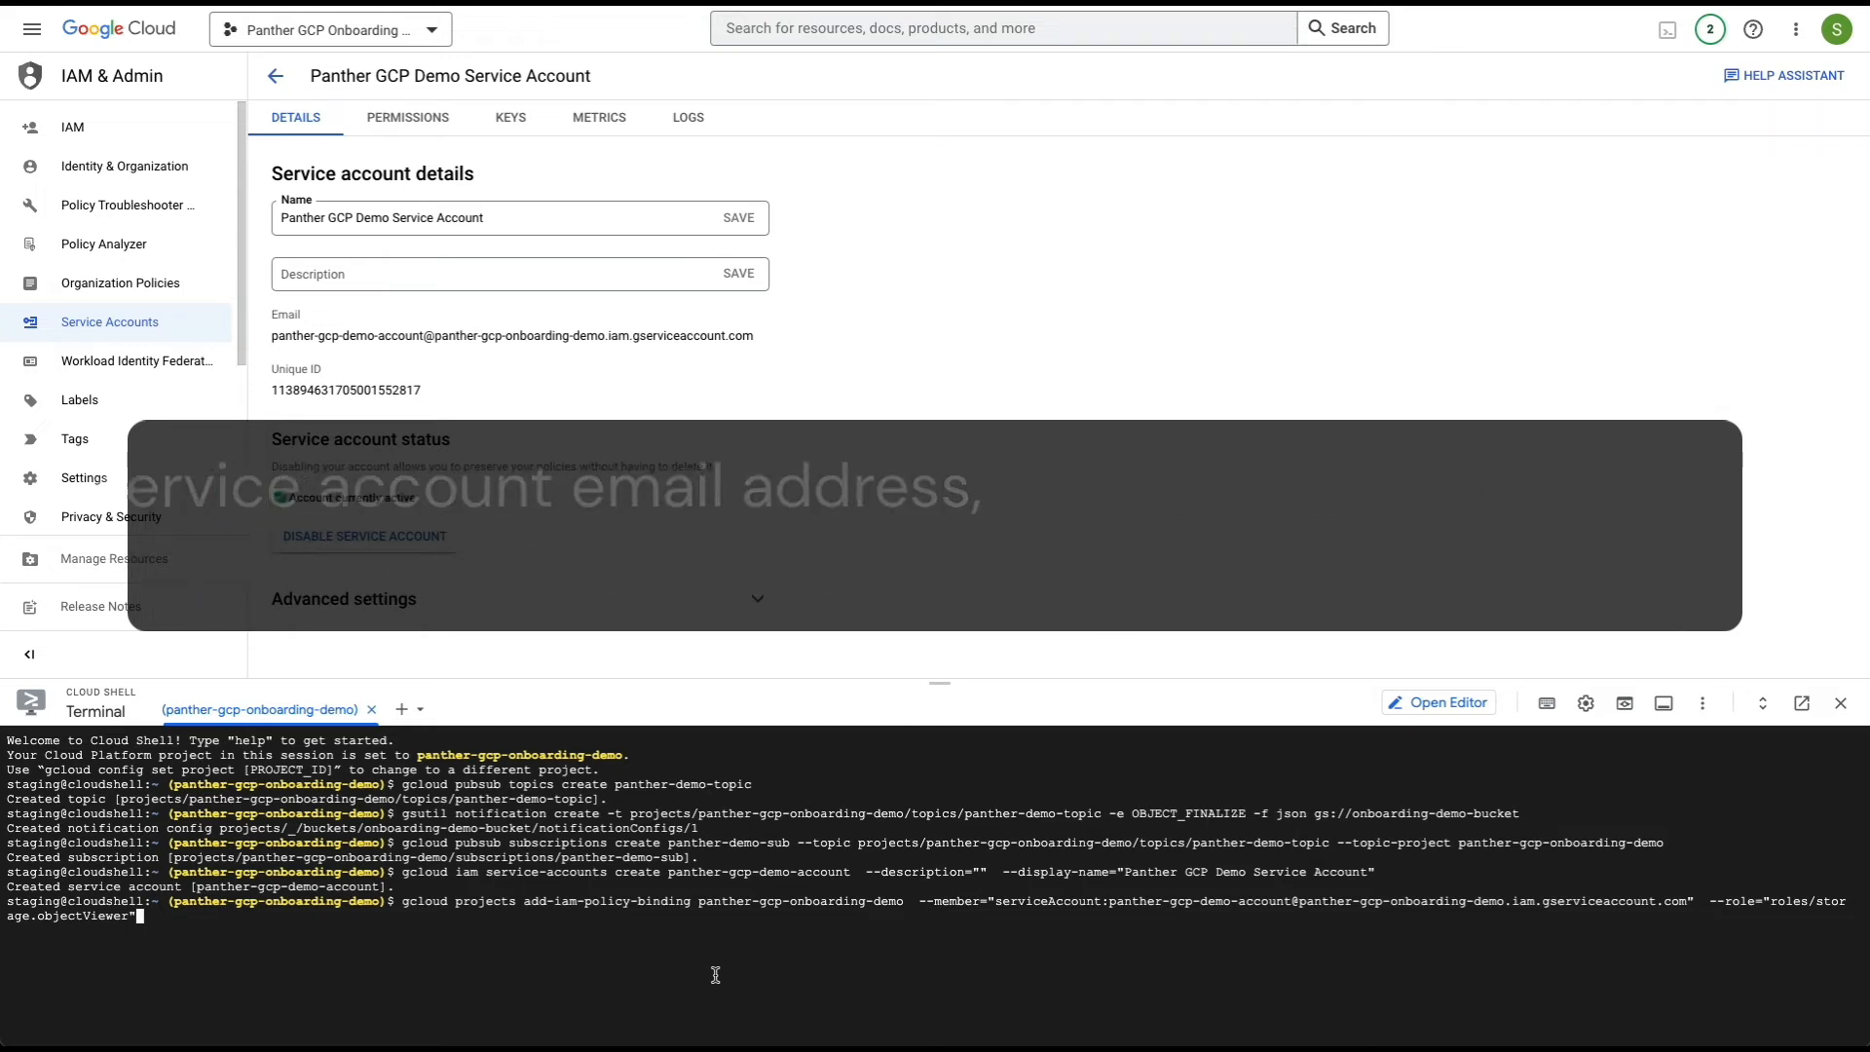
{"action": "key", "text": "Return"}
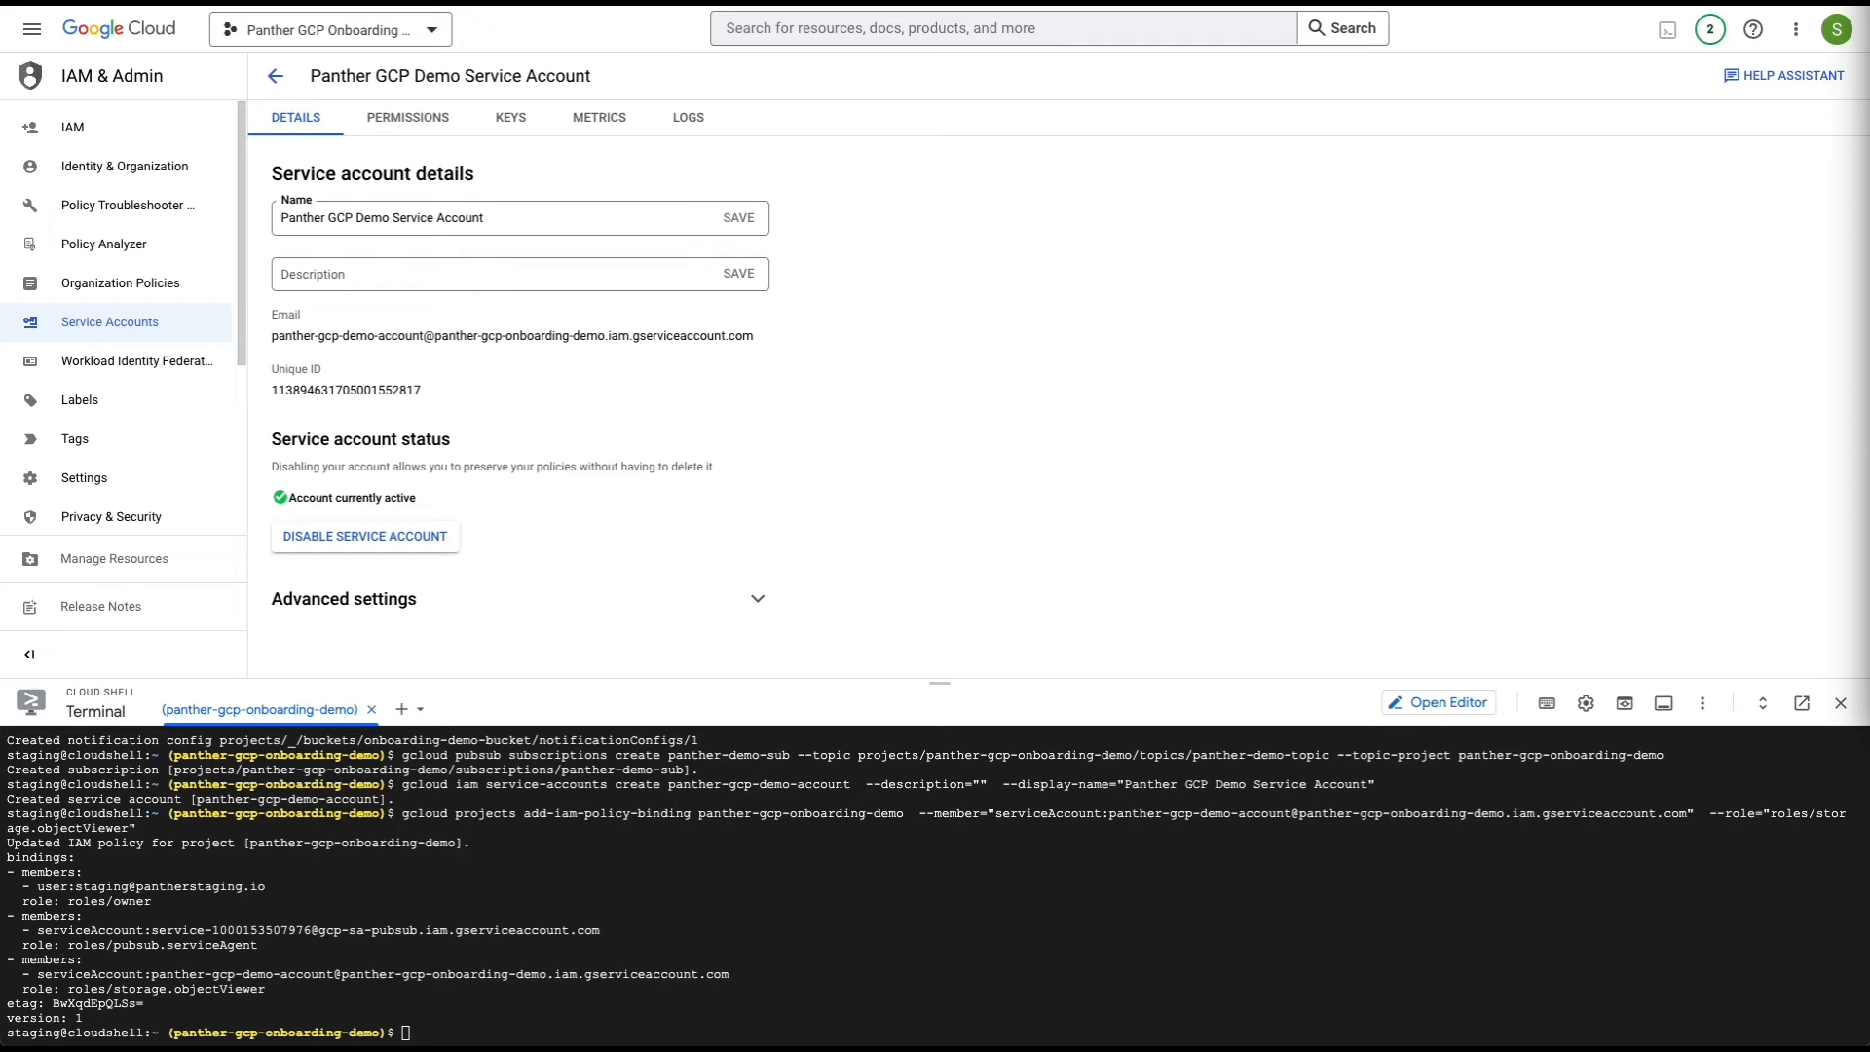
Step: Add policy bindings granting the demo service account roles/pubsub.subscriber, roles/pubsub.viewer and roles/monitoring.viewer on the project
{"action": "key", "text": "ctrl+v"}
{"action": "key", "text": "Return"}
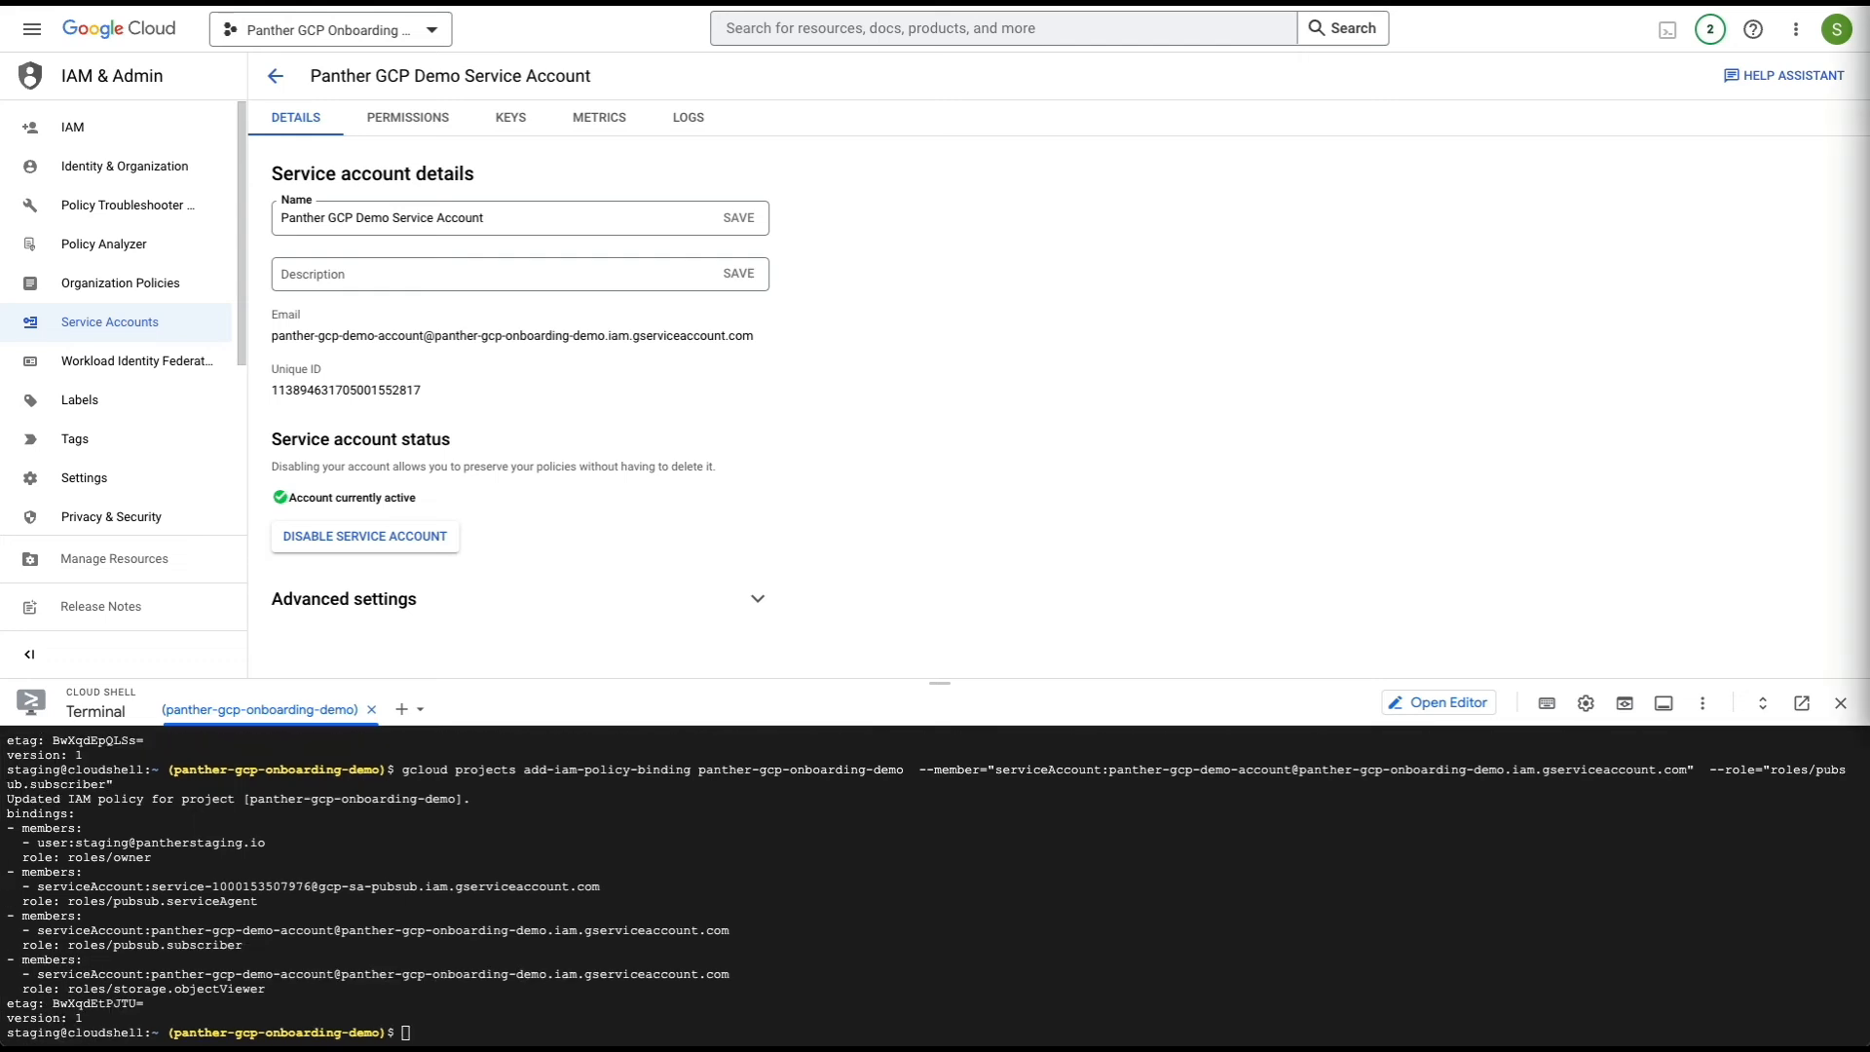
{"action": "key", "text": "ctrl+v"}
{"action": "key", "text": "Return"}
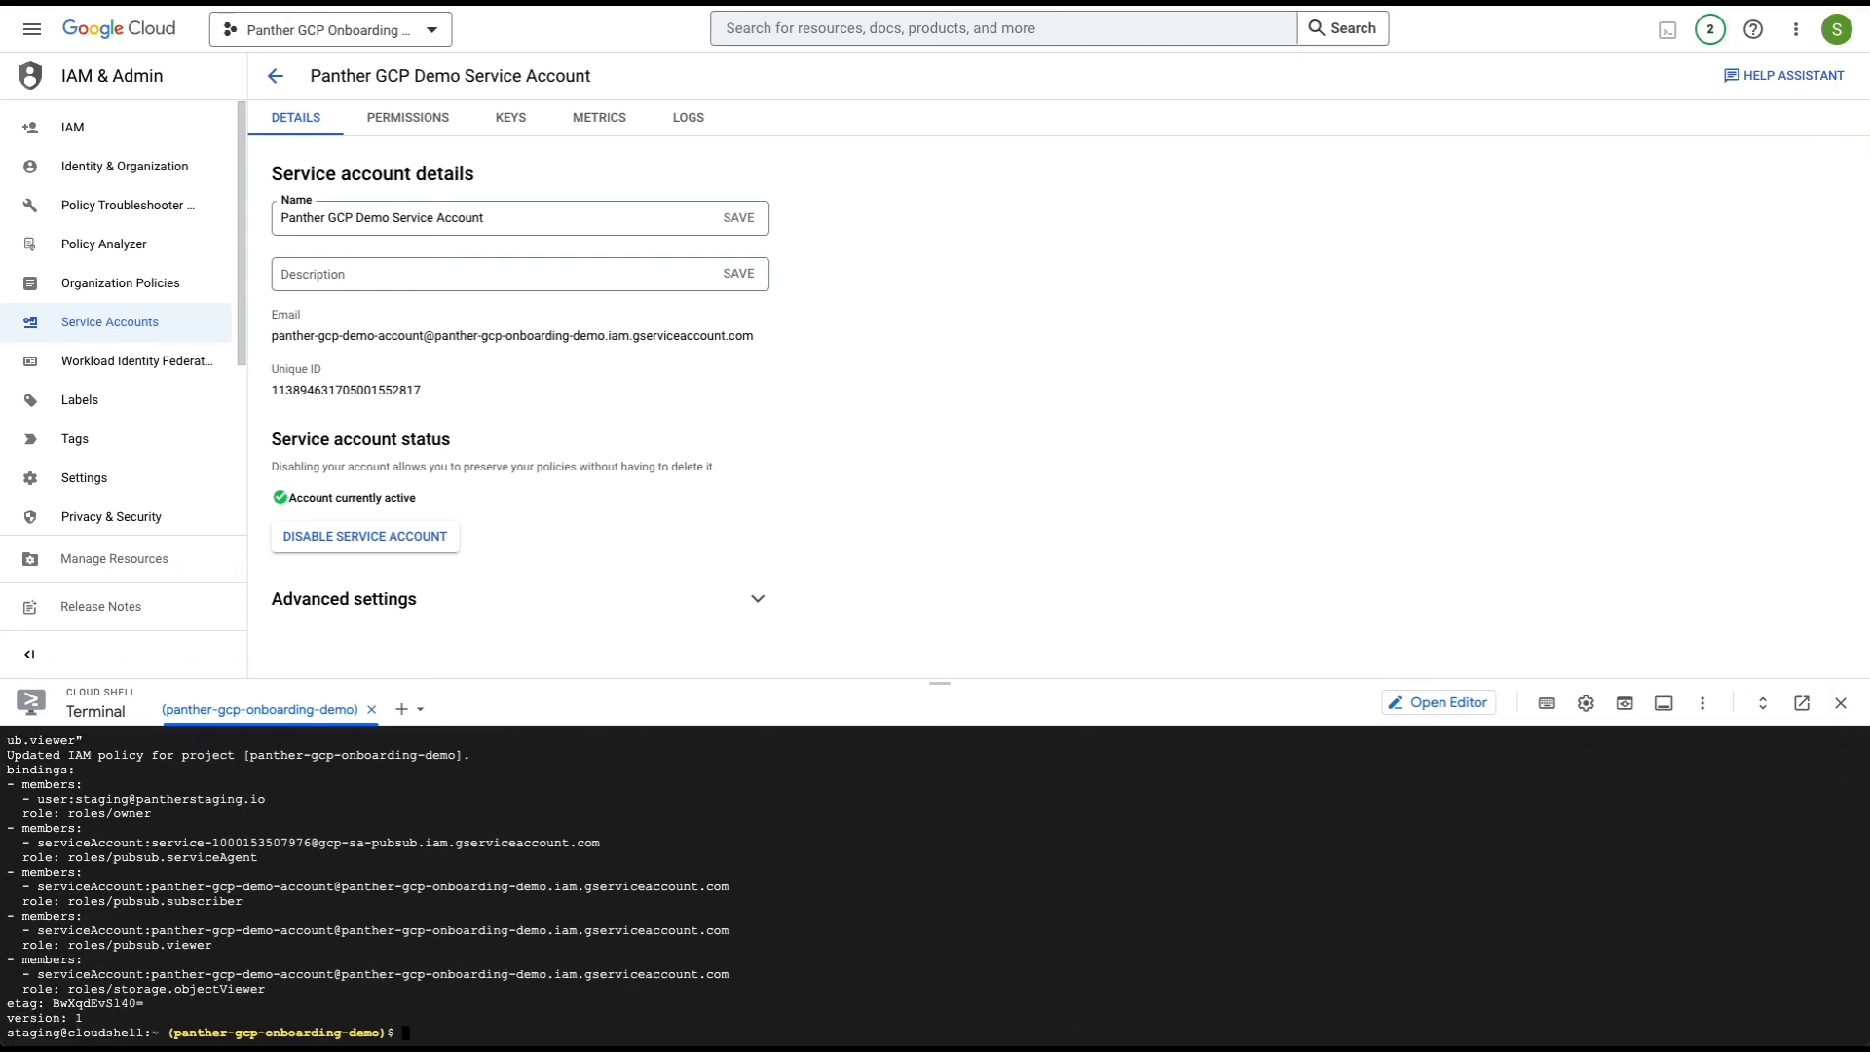
{"action": "key", "text": "ctrl+v"}
{"action": "key", "text": "Return"}
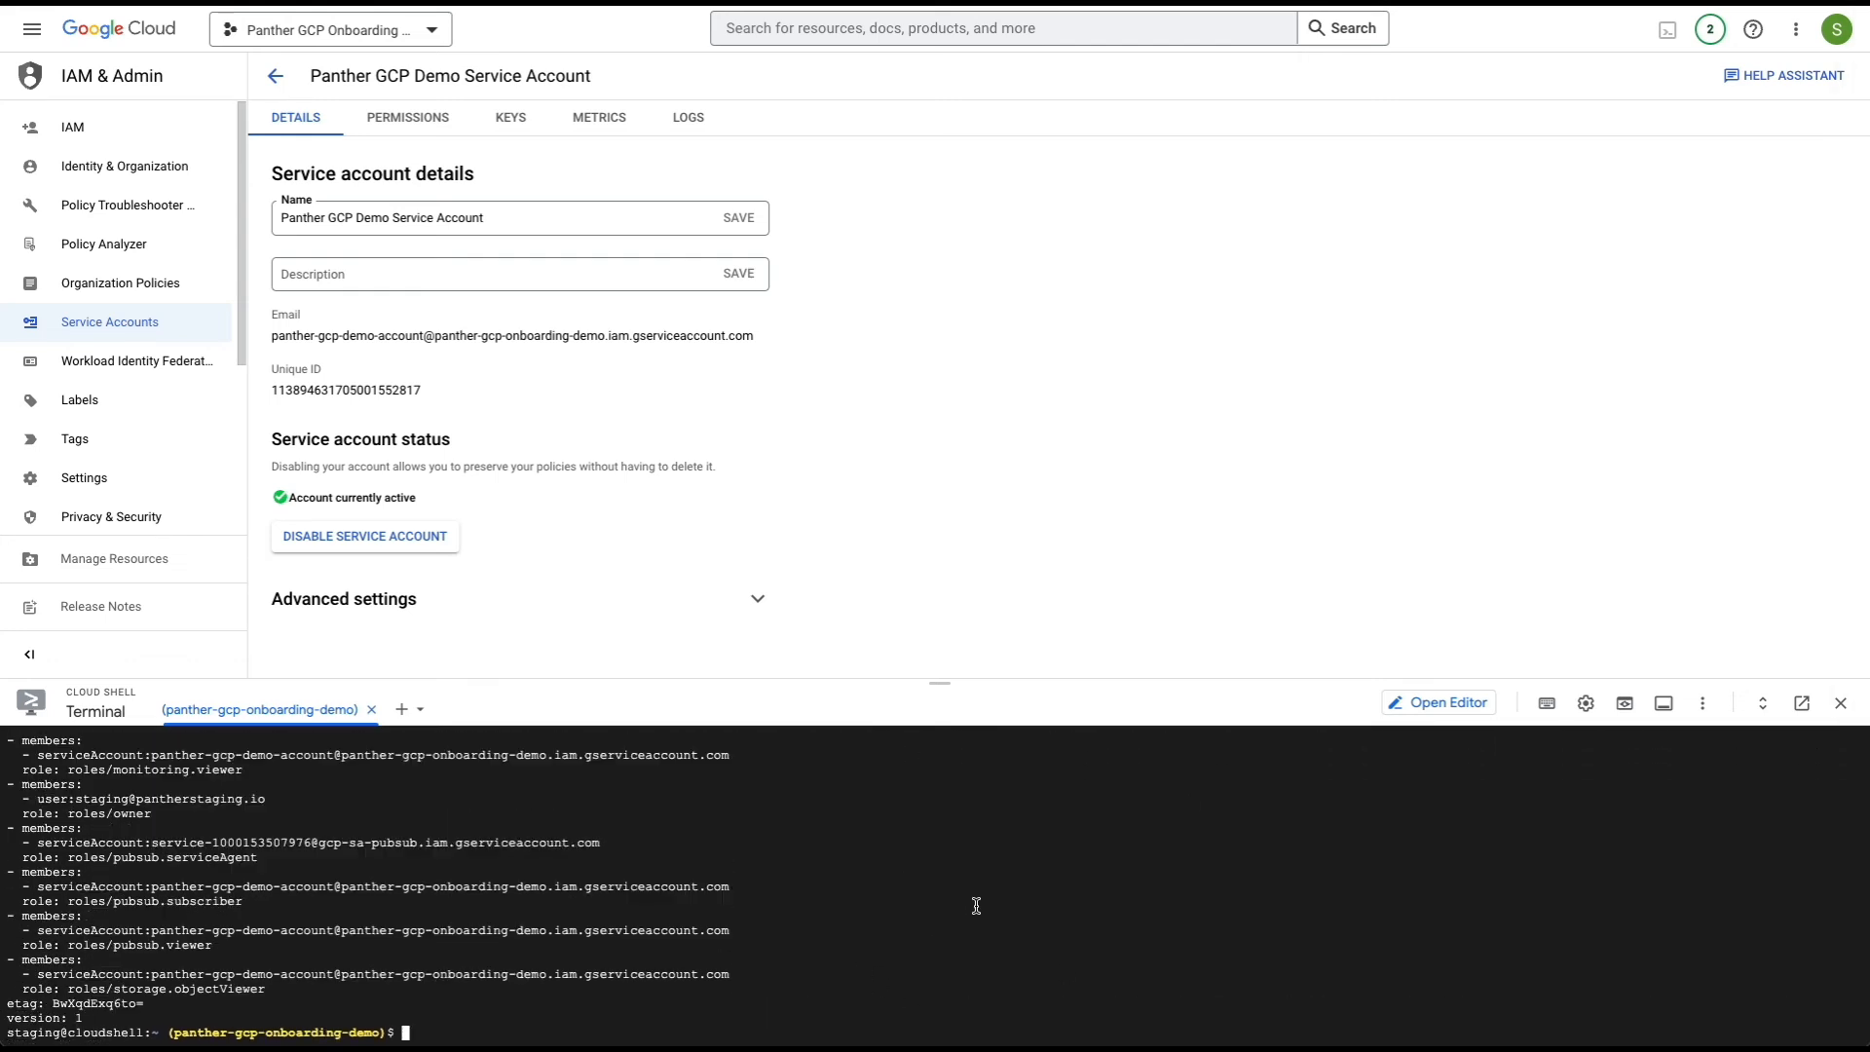
Step: Enlarge the terminal to review the policy output, and check the service account's roles in the project's IAM permissions
{"action": "left_click_drag", "start_coordinate": [940, 683], "coordinate": [958, 584]}
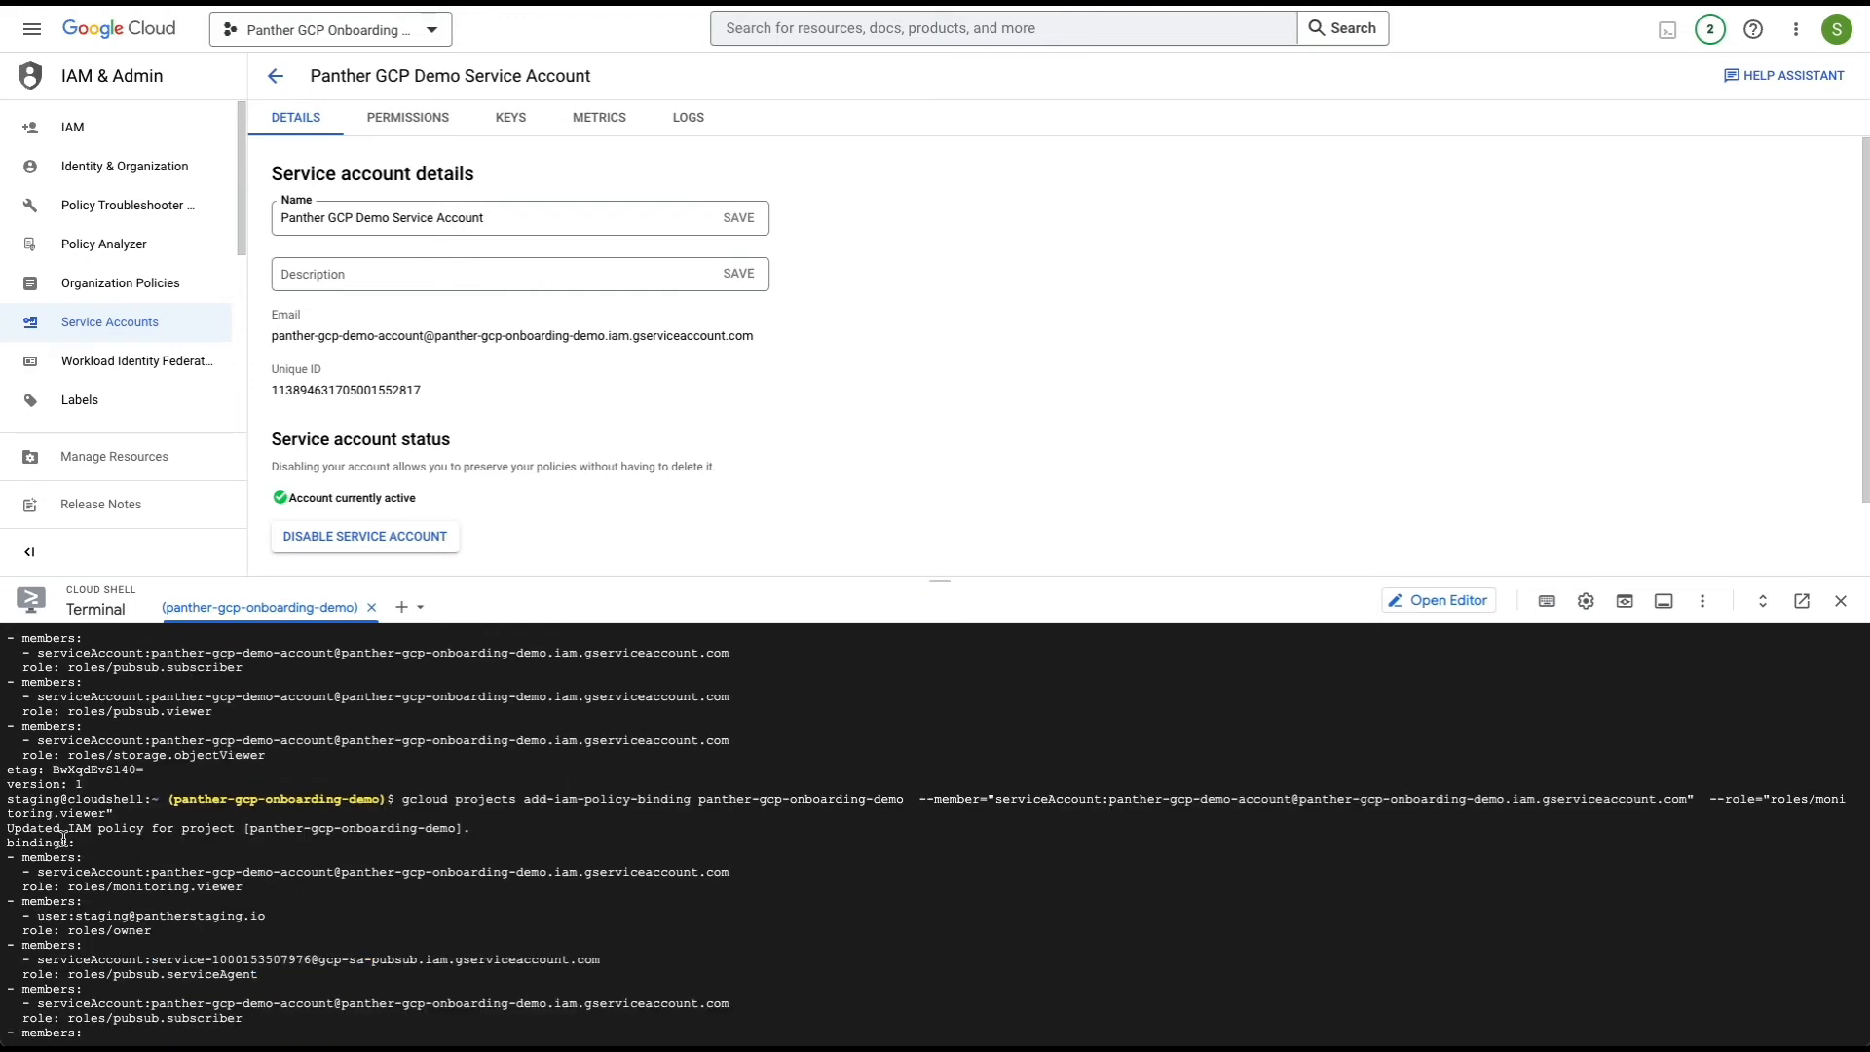
{"action": "key", "text": "super+Tab"}
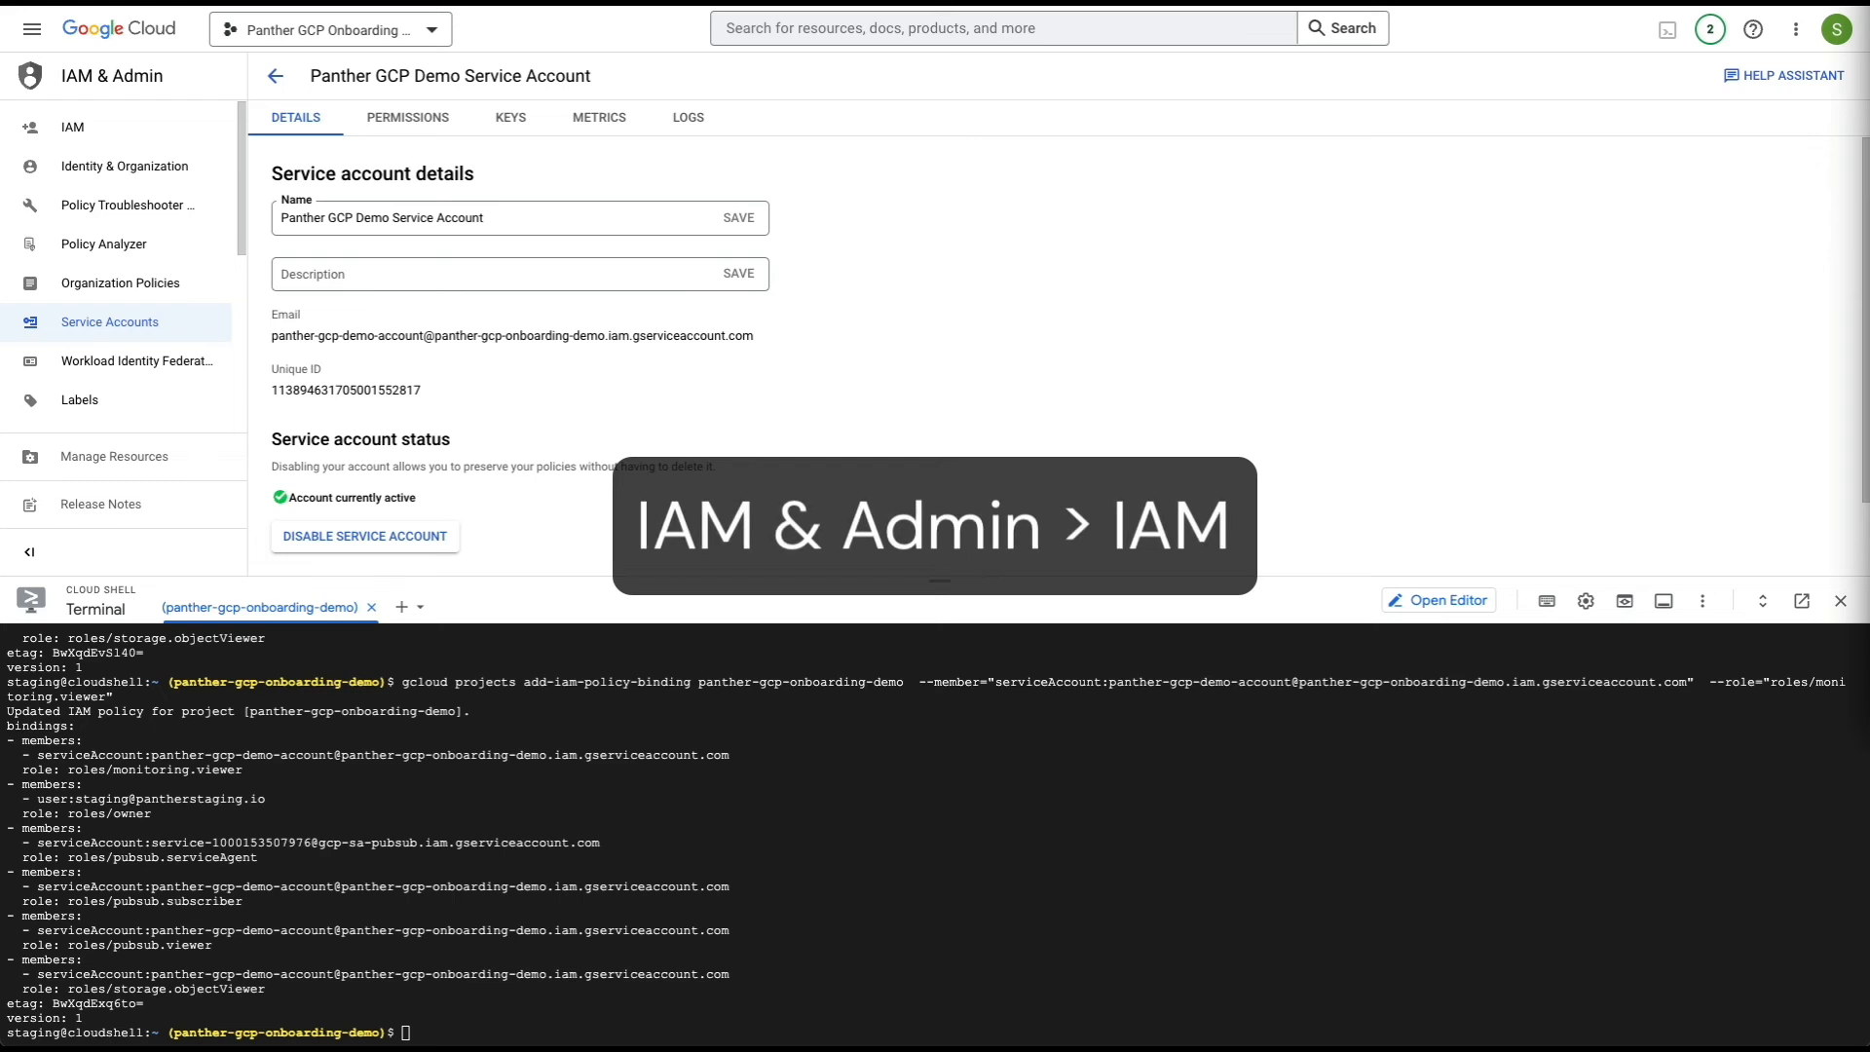
{"action": "left_click", "coordinate": [33, 36]}
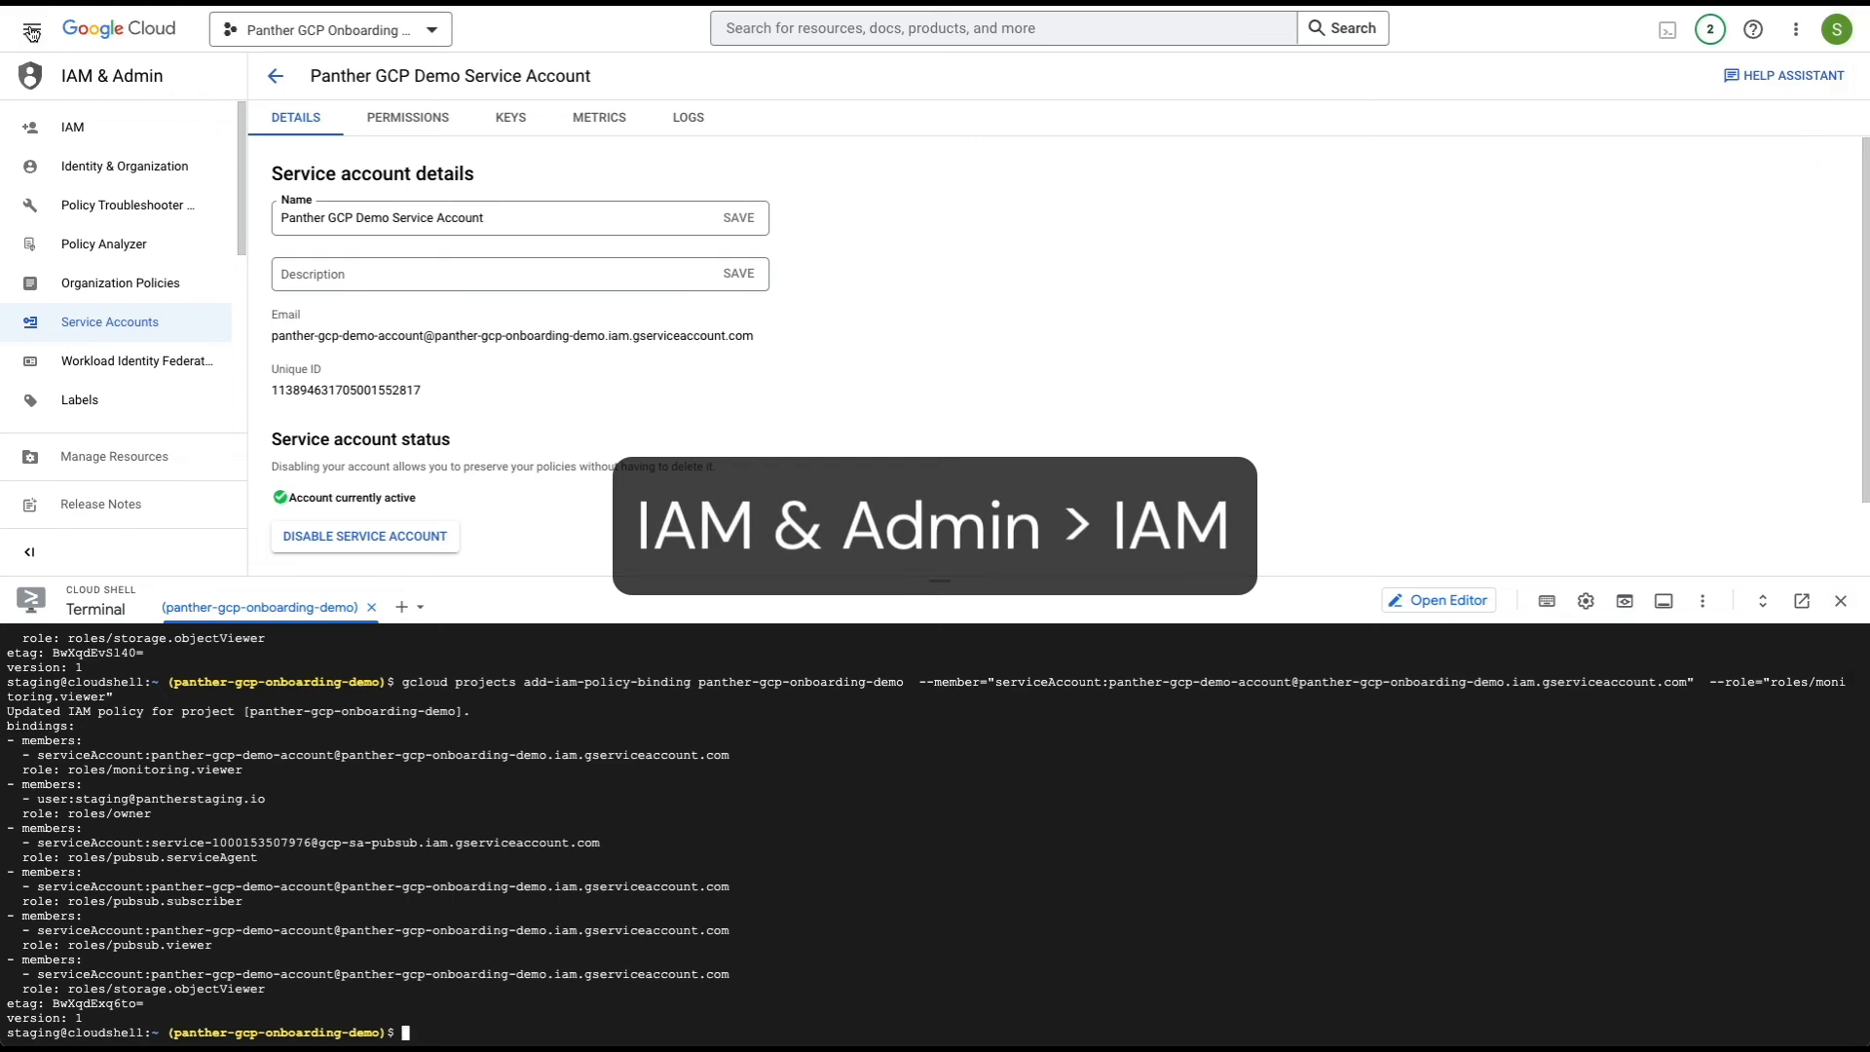
{"action": "left_click", "coordinate": [67, 133]}
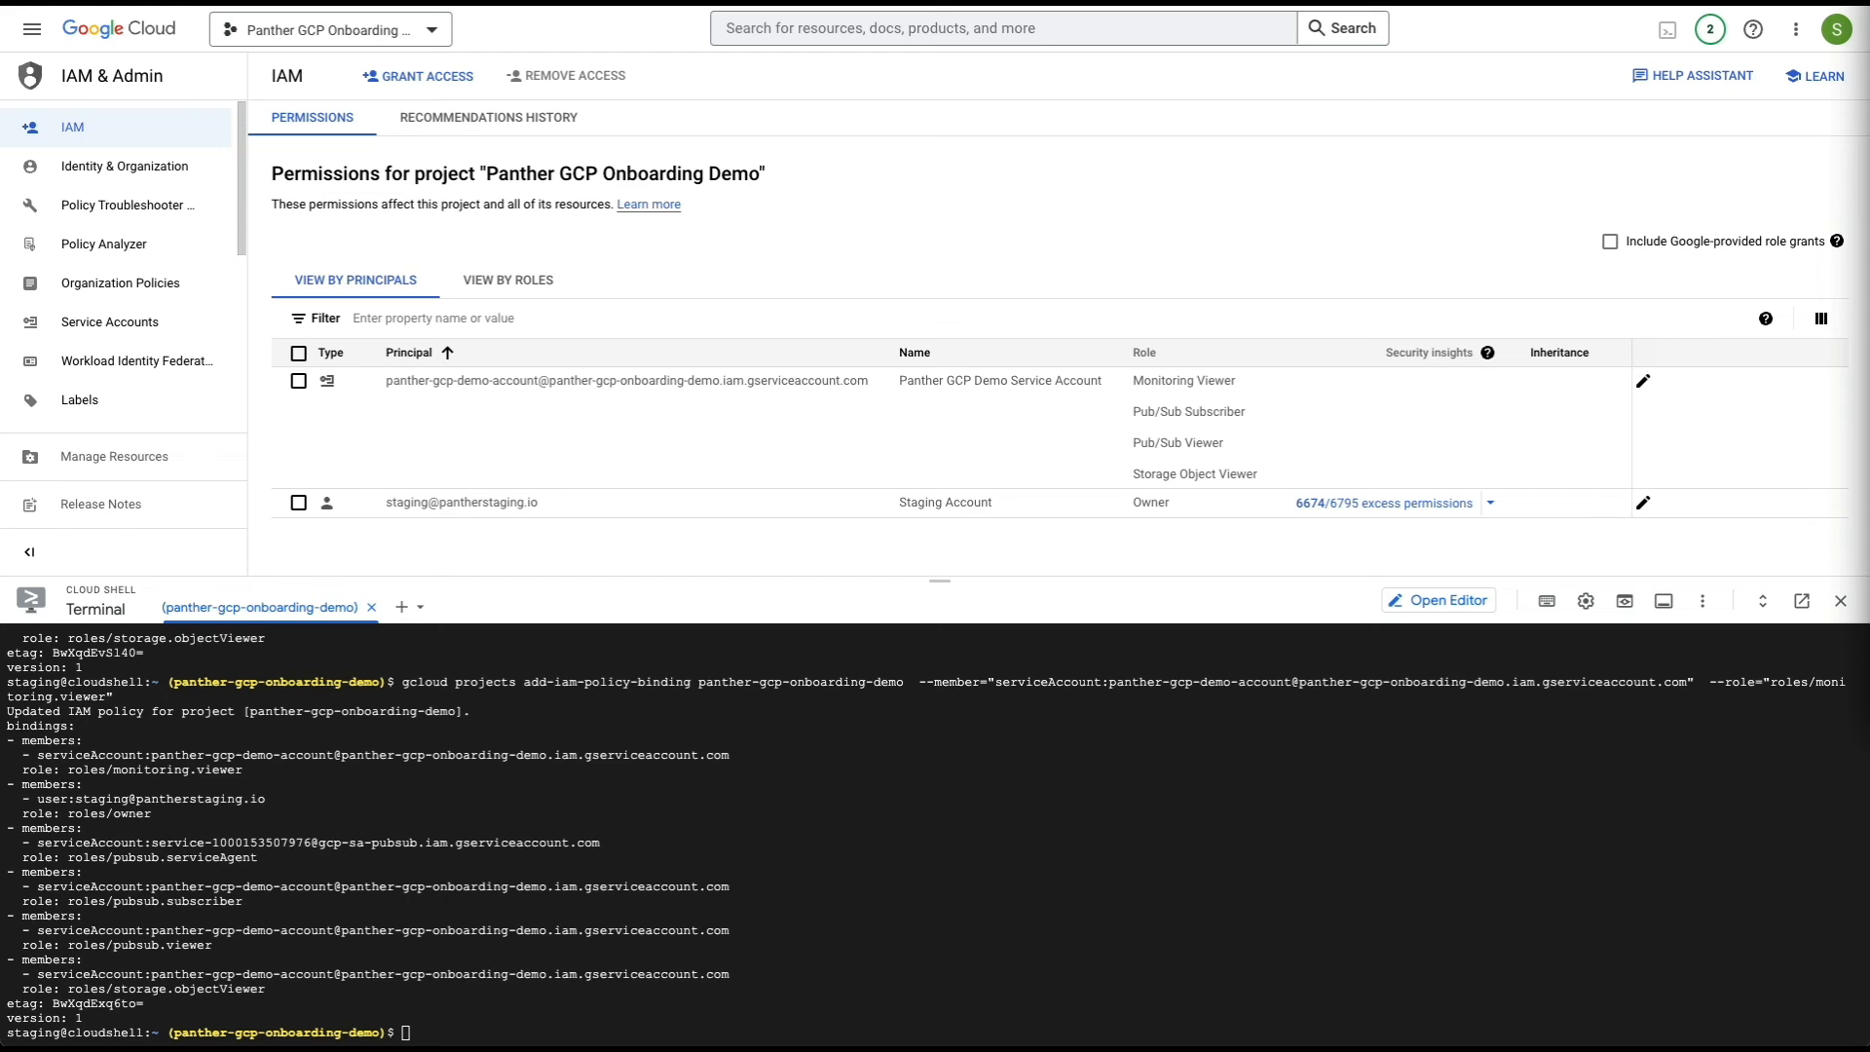
Step: Create the service account key ~/demo-private-key.json with gcloud and download the file from Cloud Shell's /home/staging/ folder
{"action": "key", "text": "ctrl+v"}
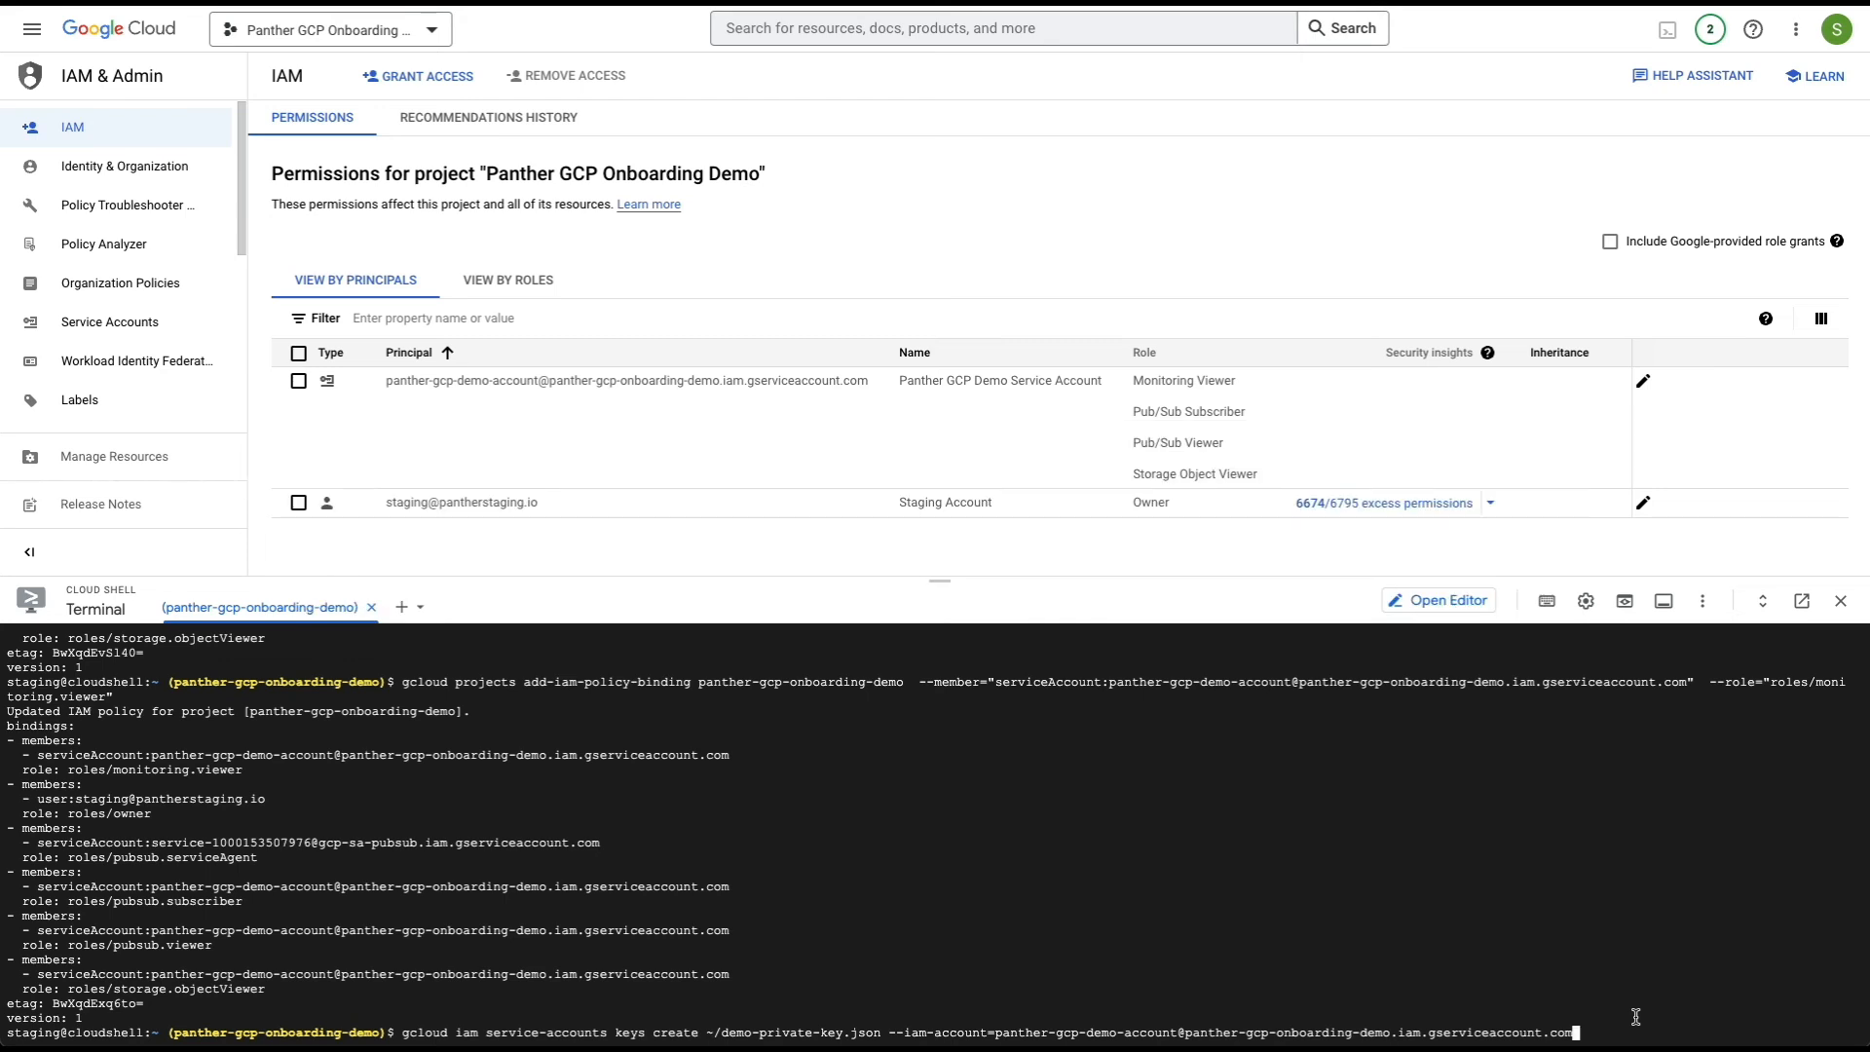
{"action": "key", "text": "Return"}
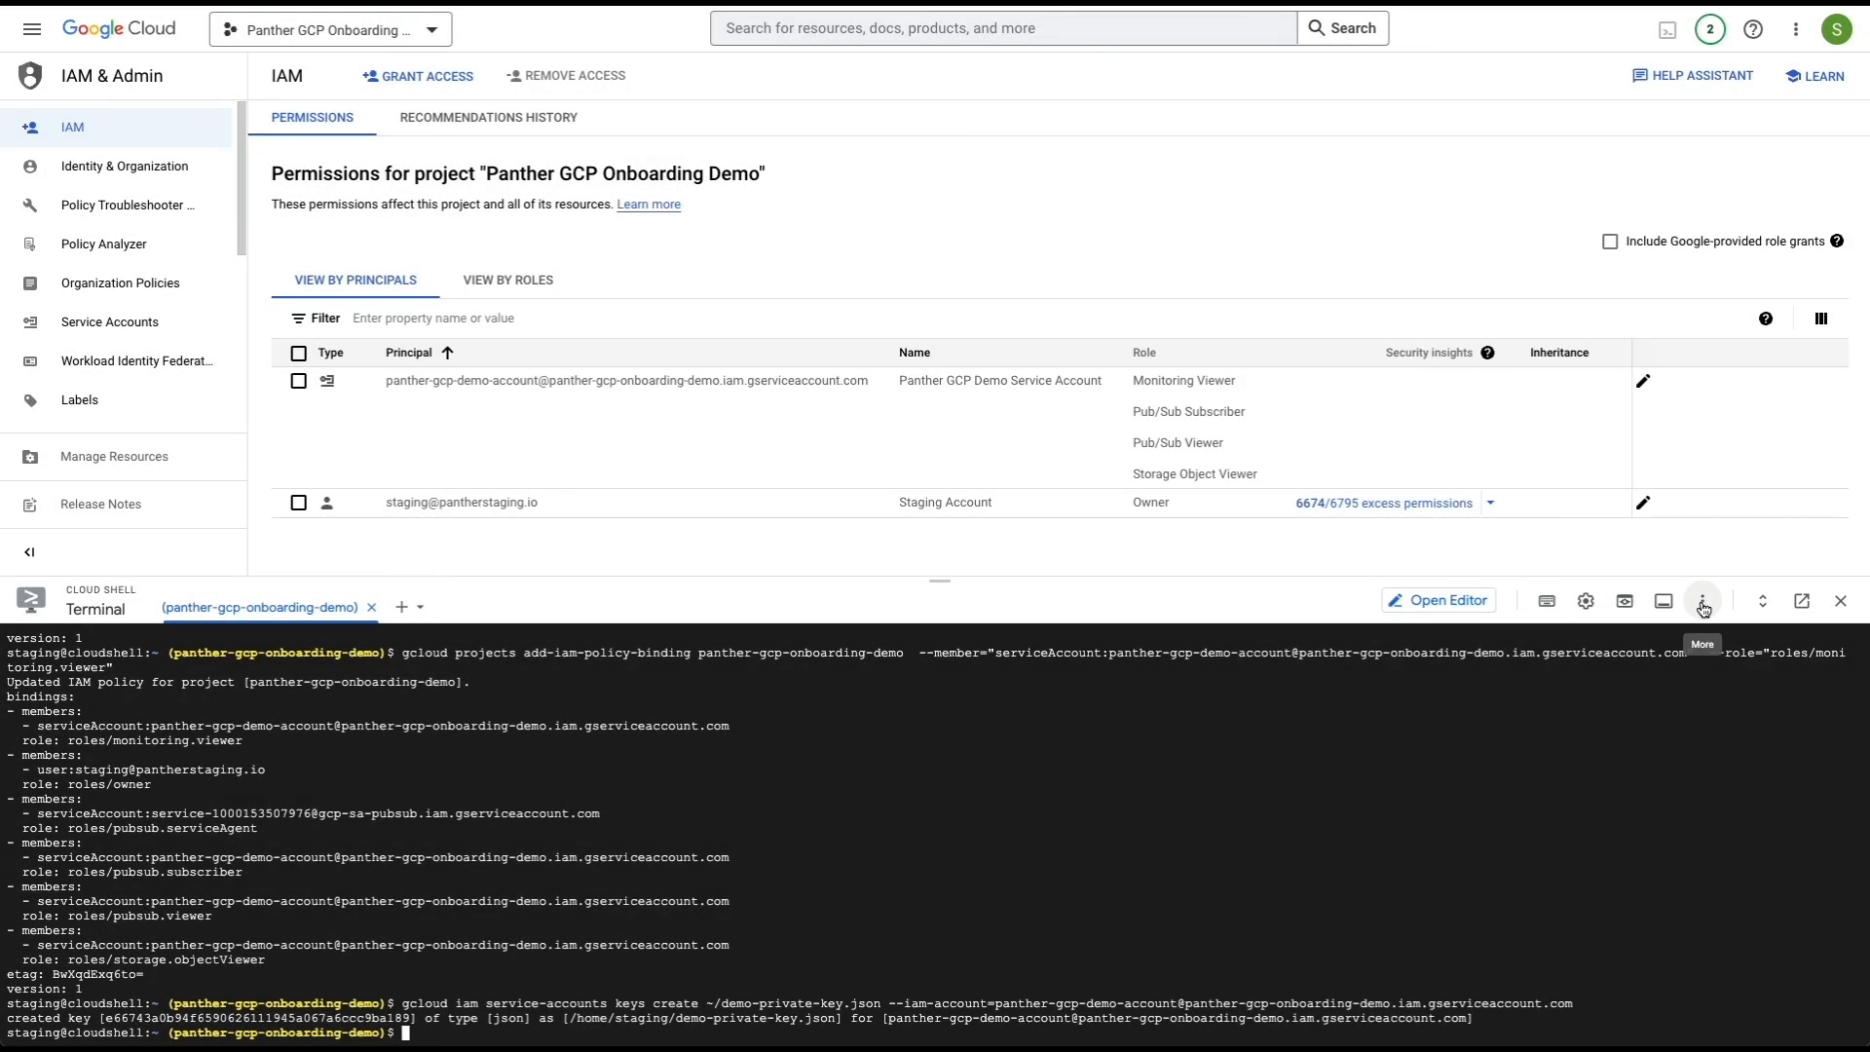
{"action": "left_click", "coordinate": [1702, 604]}
{"action": "left_click", "coordinate": [1558, 722]}
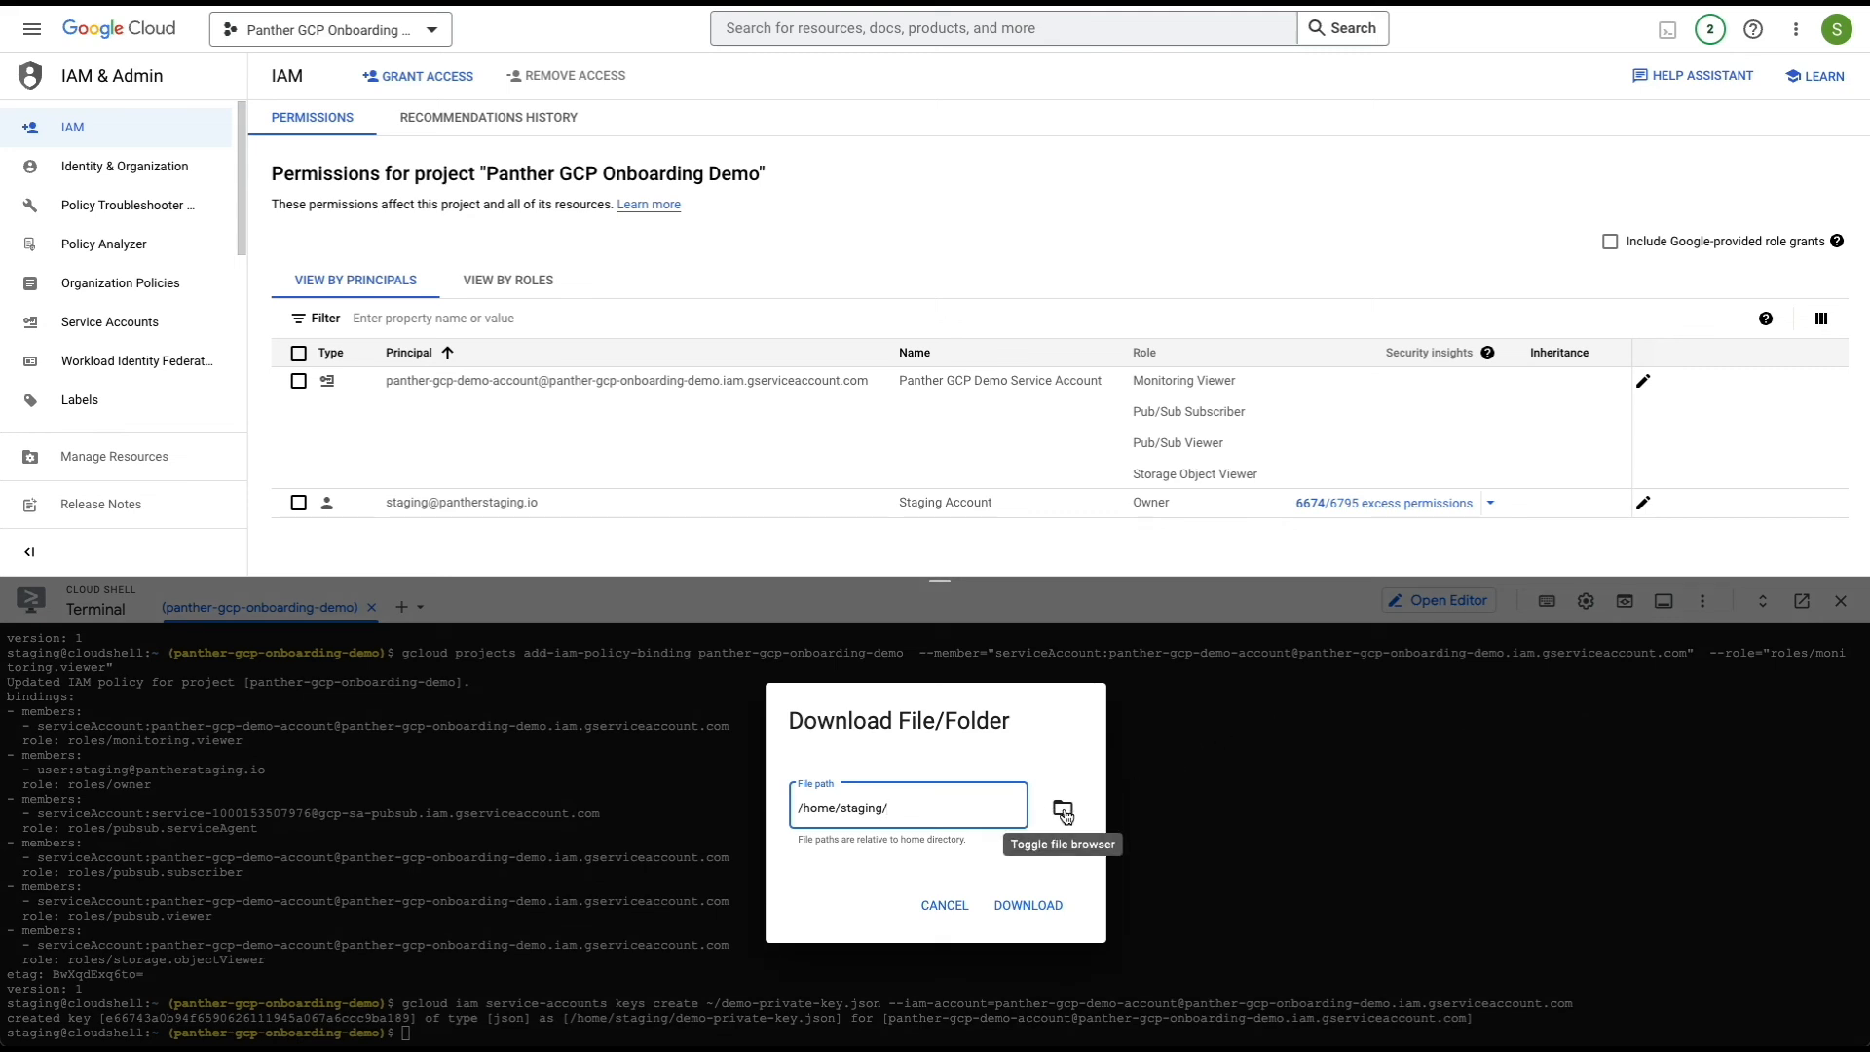
{"action": "left_click", "coordinate": [1059, 811]}
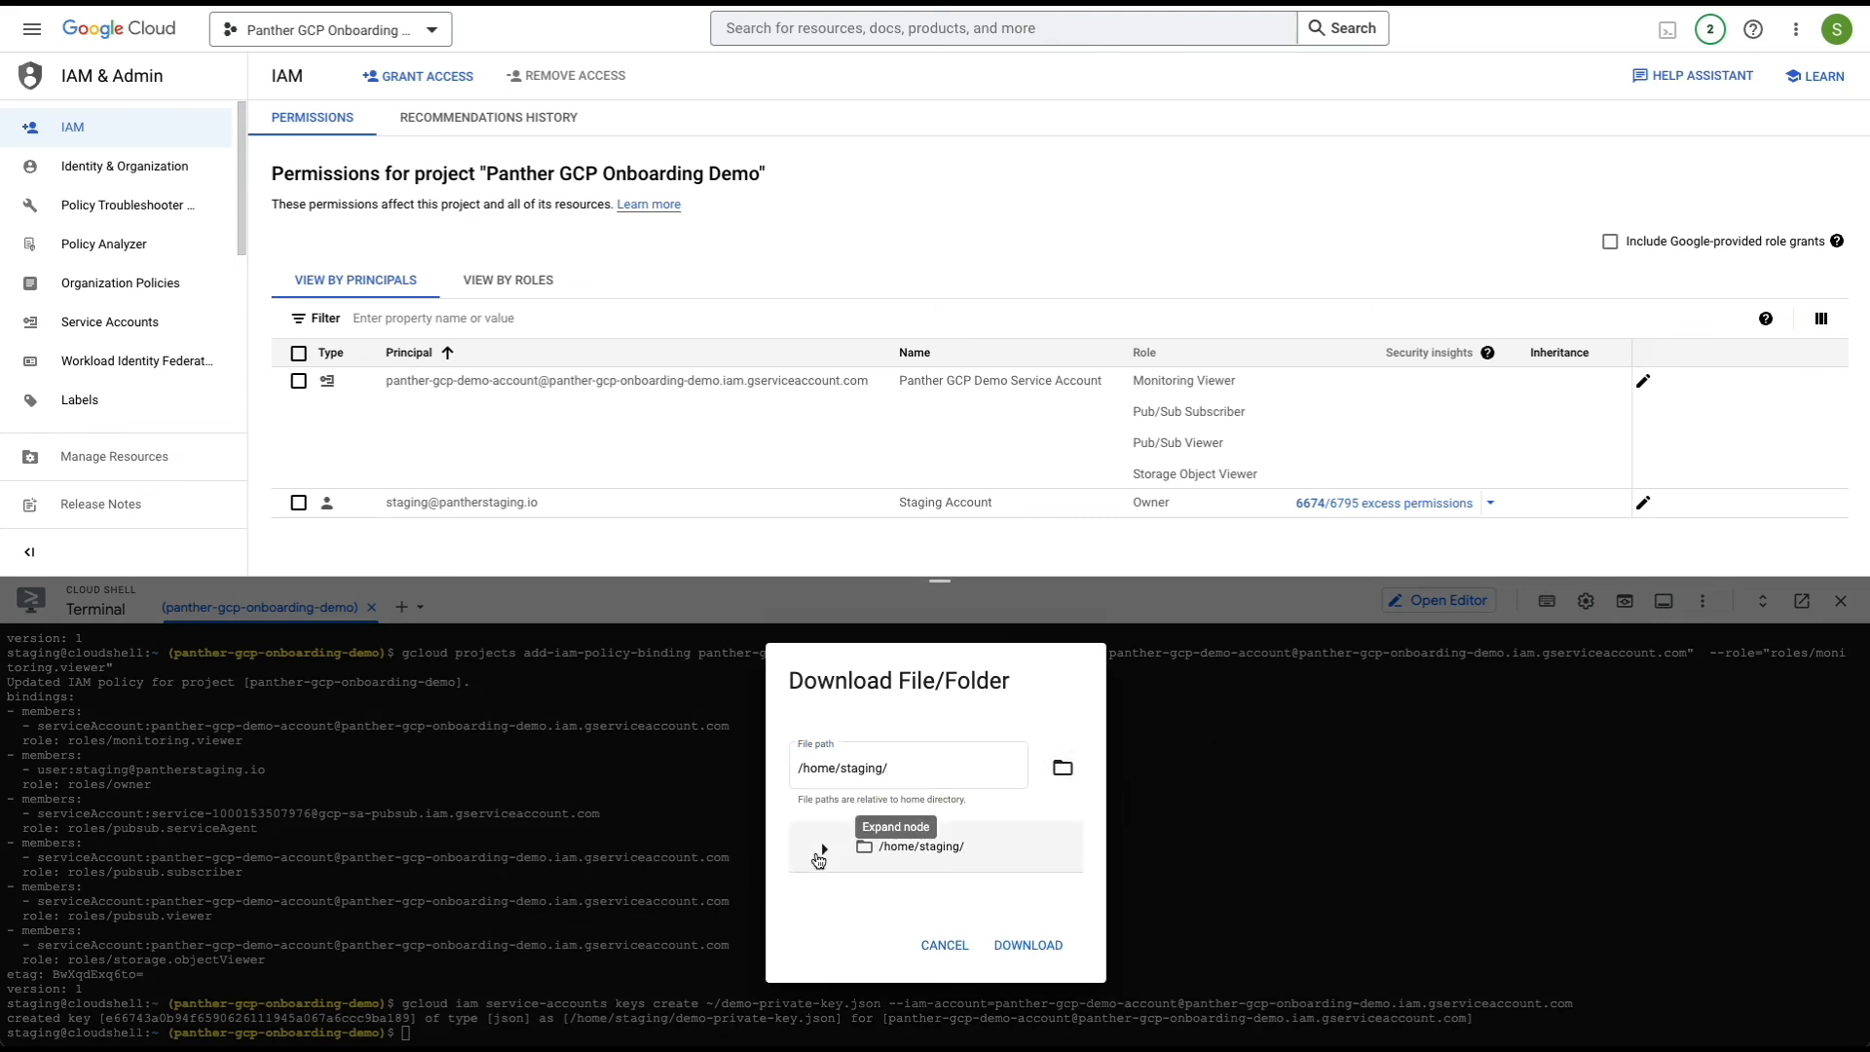
{"action": "left_click", "coordinate": [823, 850]}
{"action": "left_click", "coordinate": [886, 888]}
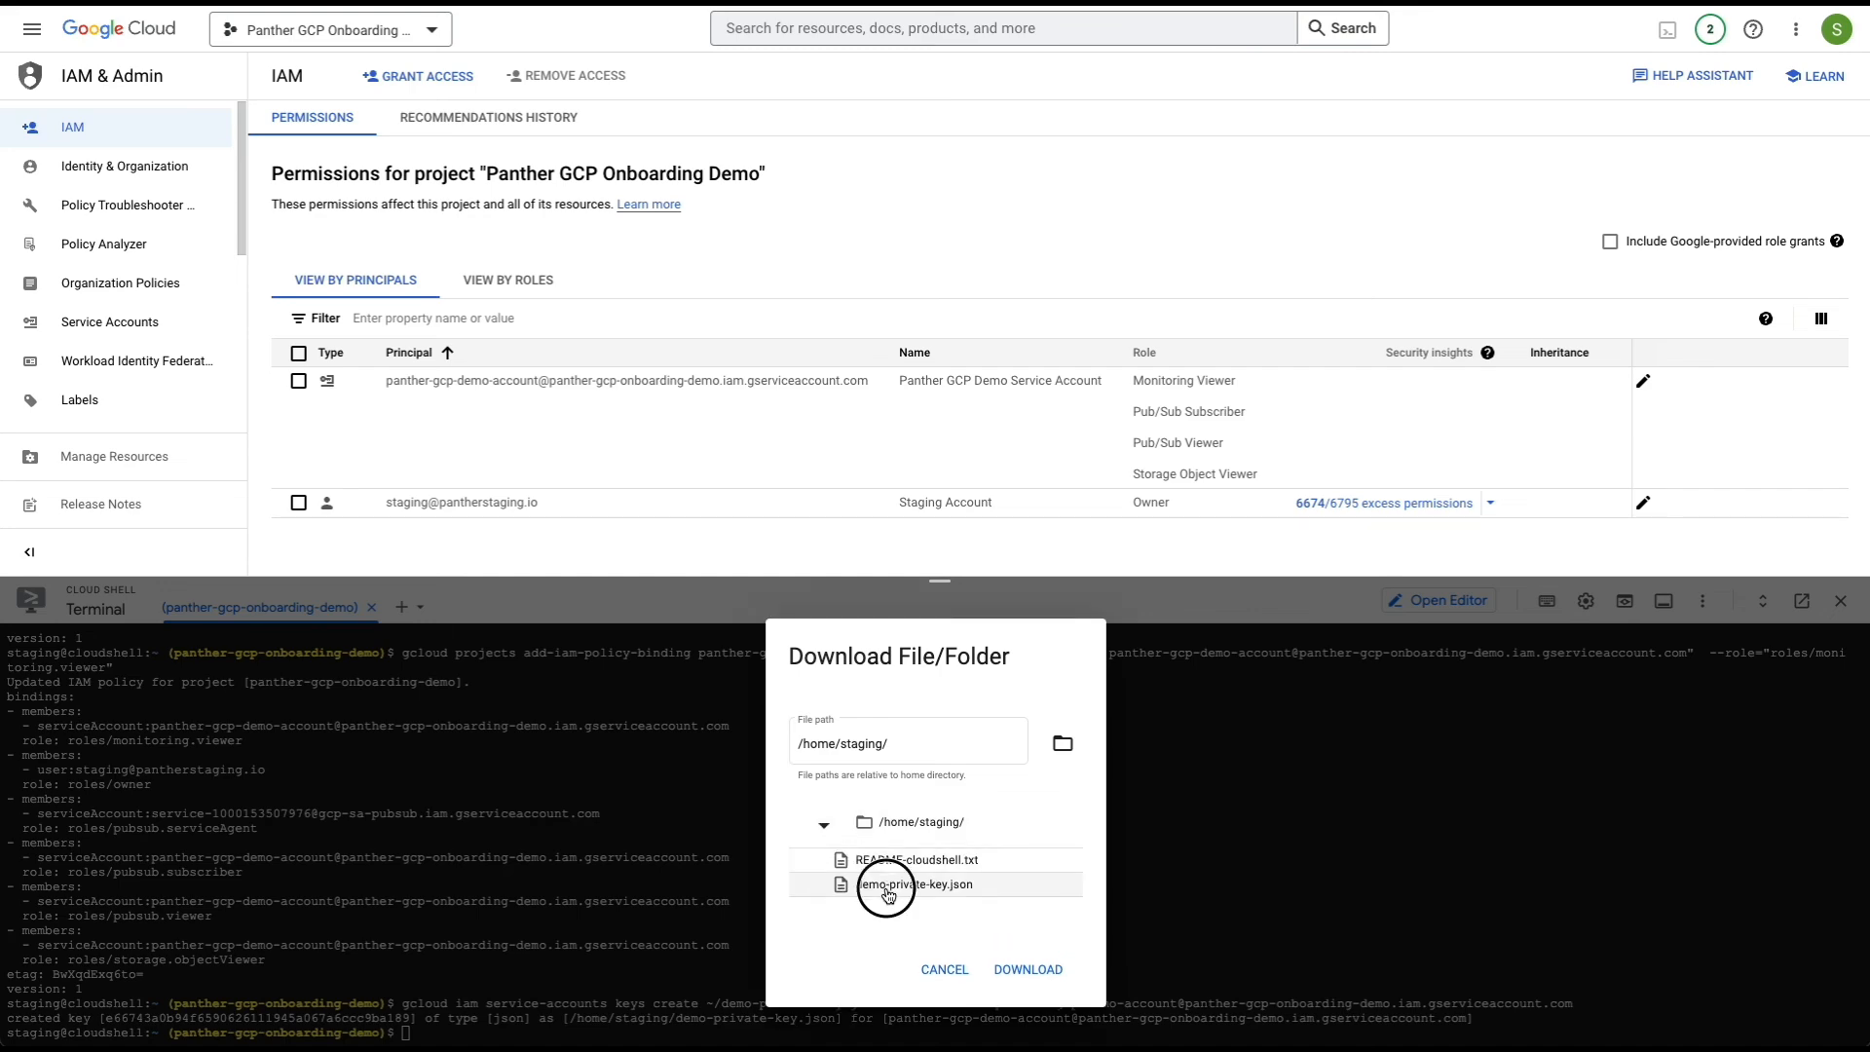
{"action": "left_click", "coordinate": [1029, 906]}
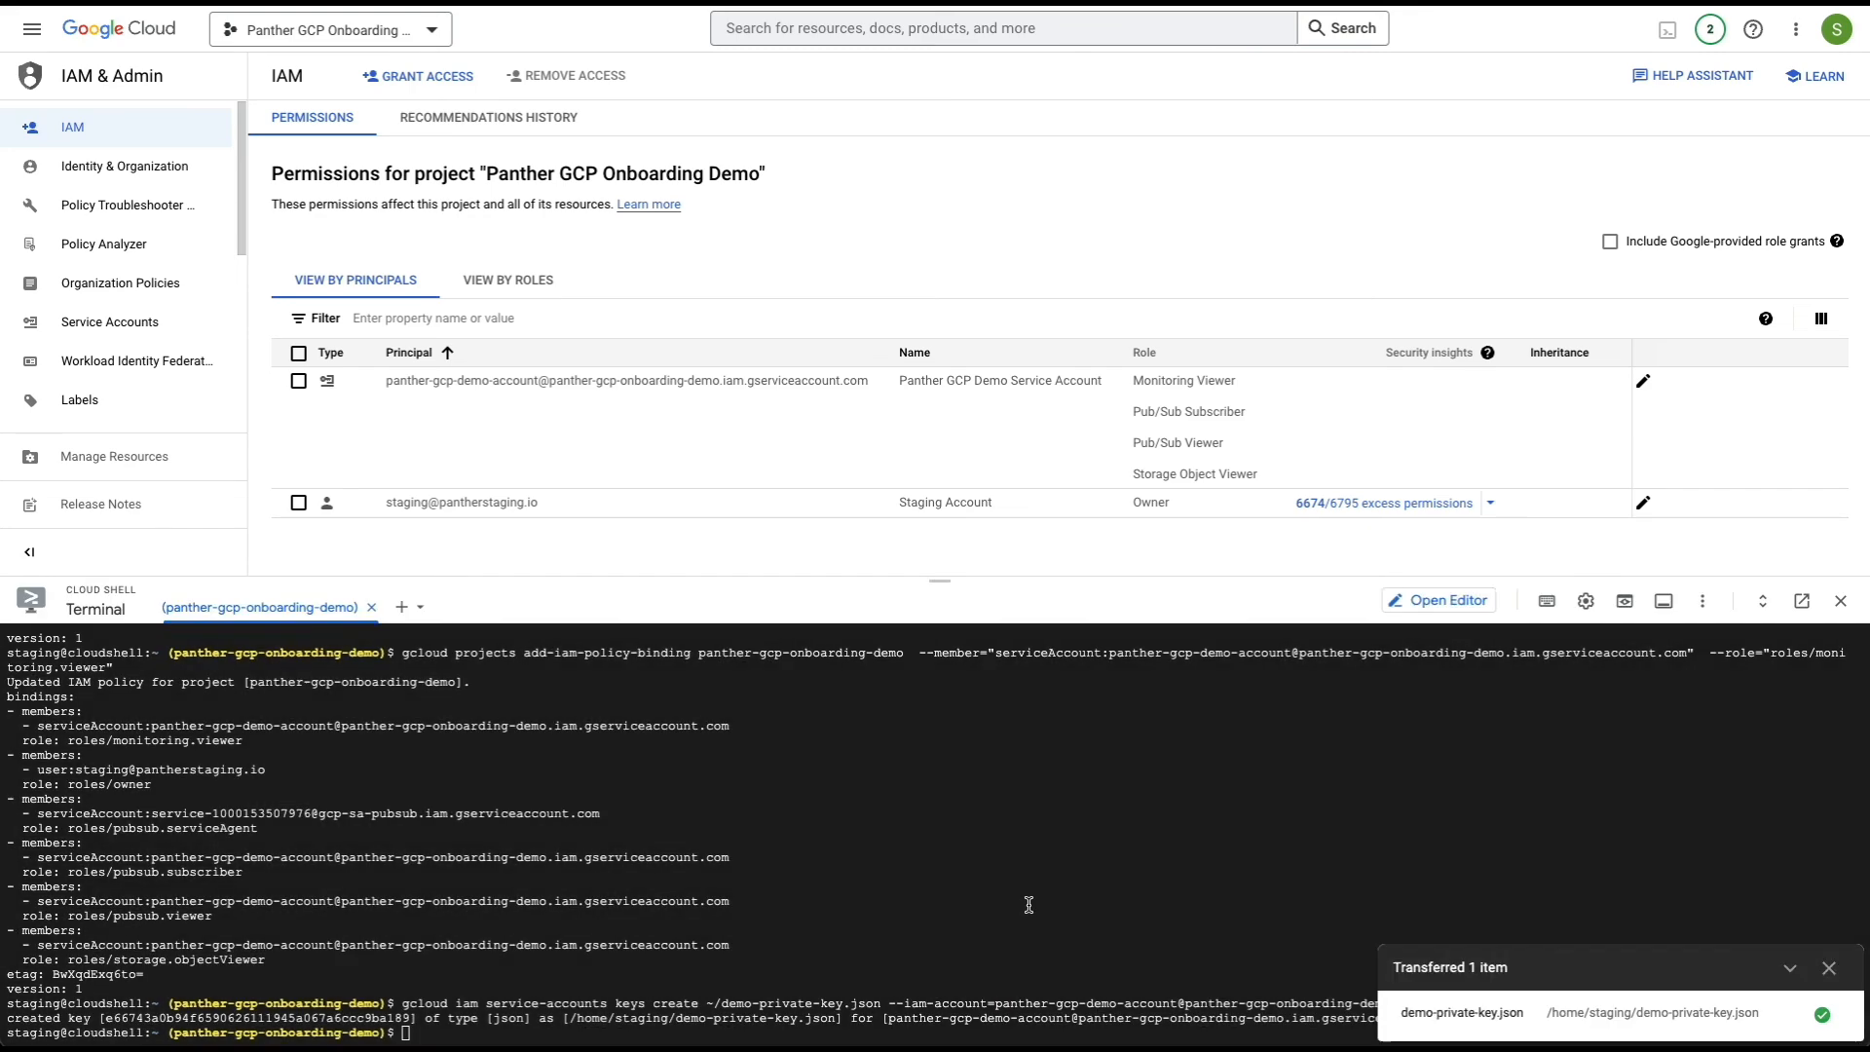
{"action": "left_click", "coordinate": [1830, 968]}
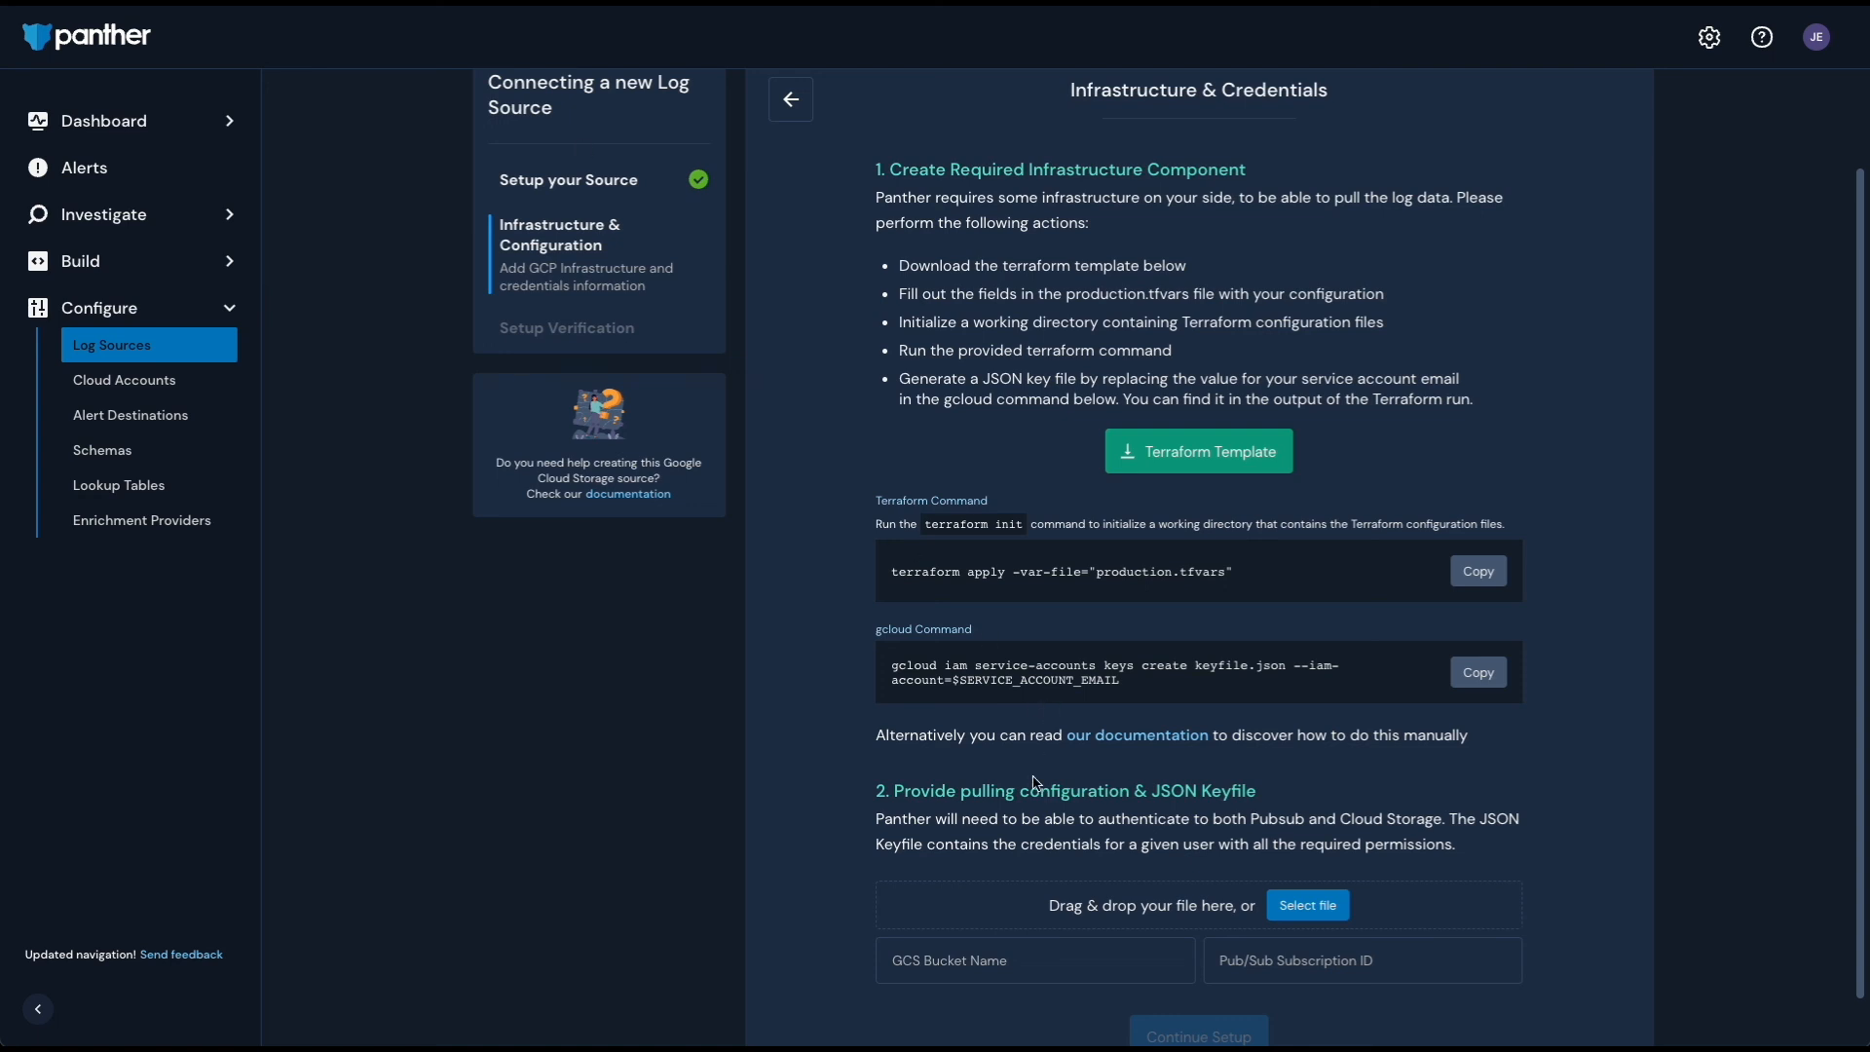
Step: Switch to Panther, upload demo-private-key.json, and set the GCS bucket name to onboarding-demo-bucket and the Pub/Sub subscription ID to panther-demo-sub
{"action": "scroll", "coordinate": [1023, 815], "scroll_direction": "down", "scroll_amount": 1}
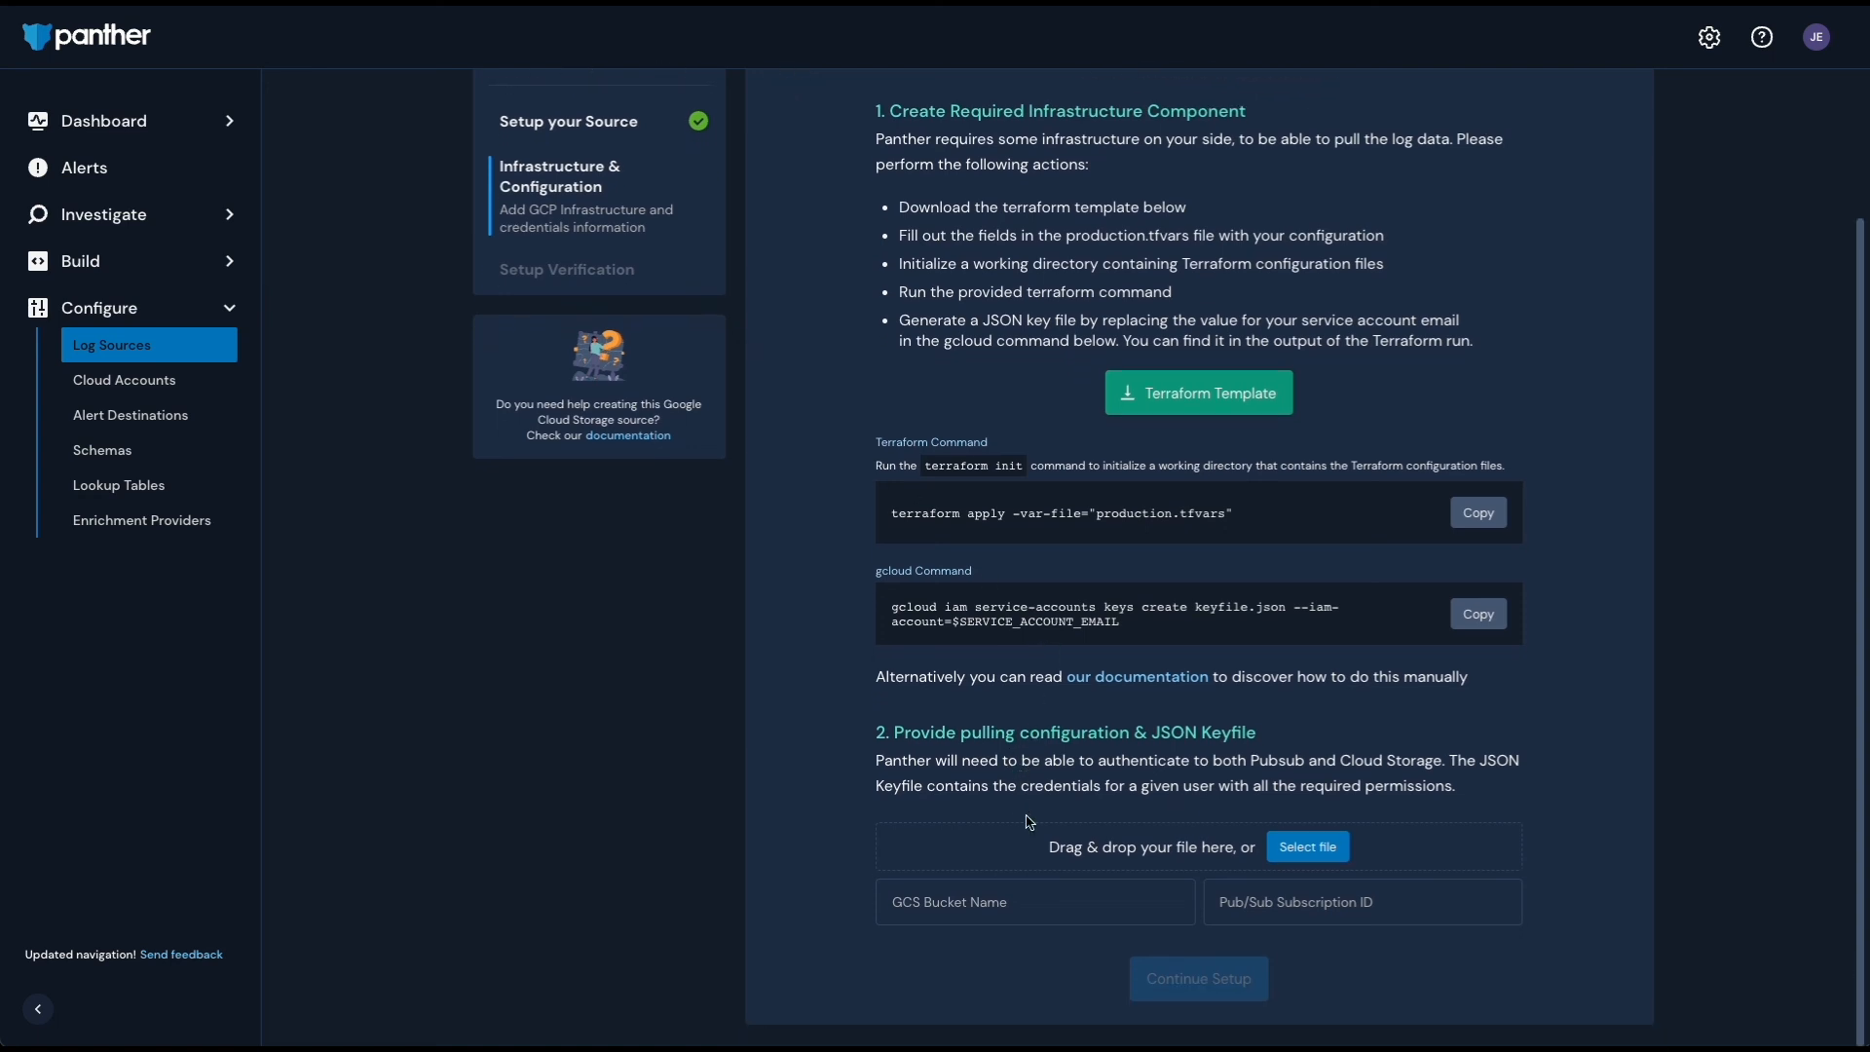
{"action": "left_click", "coordinate": [1308, 846]}
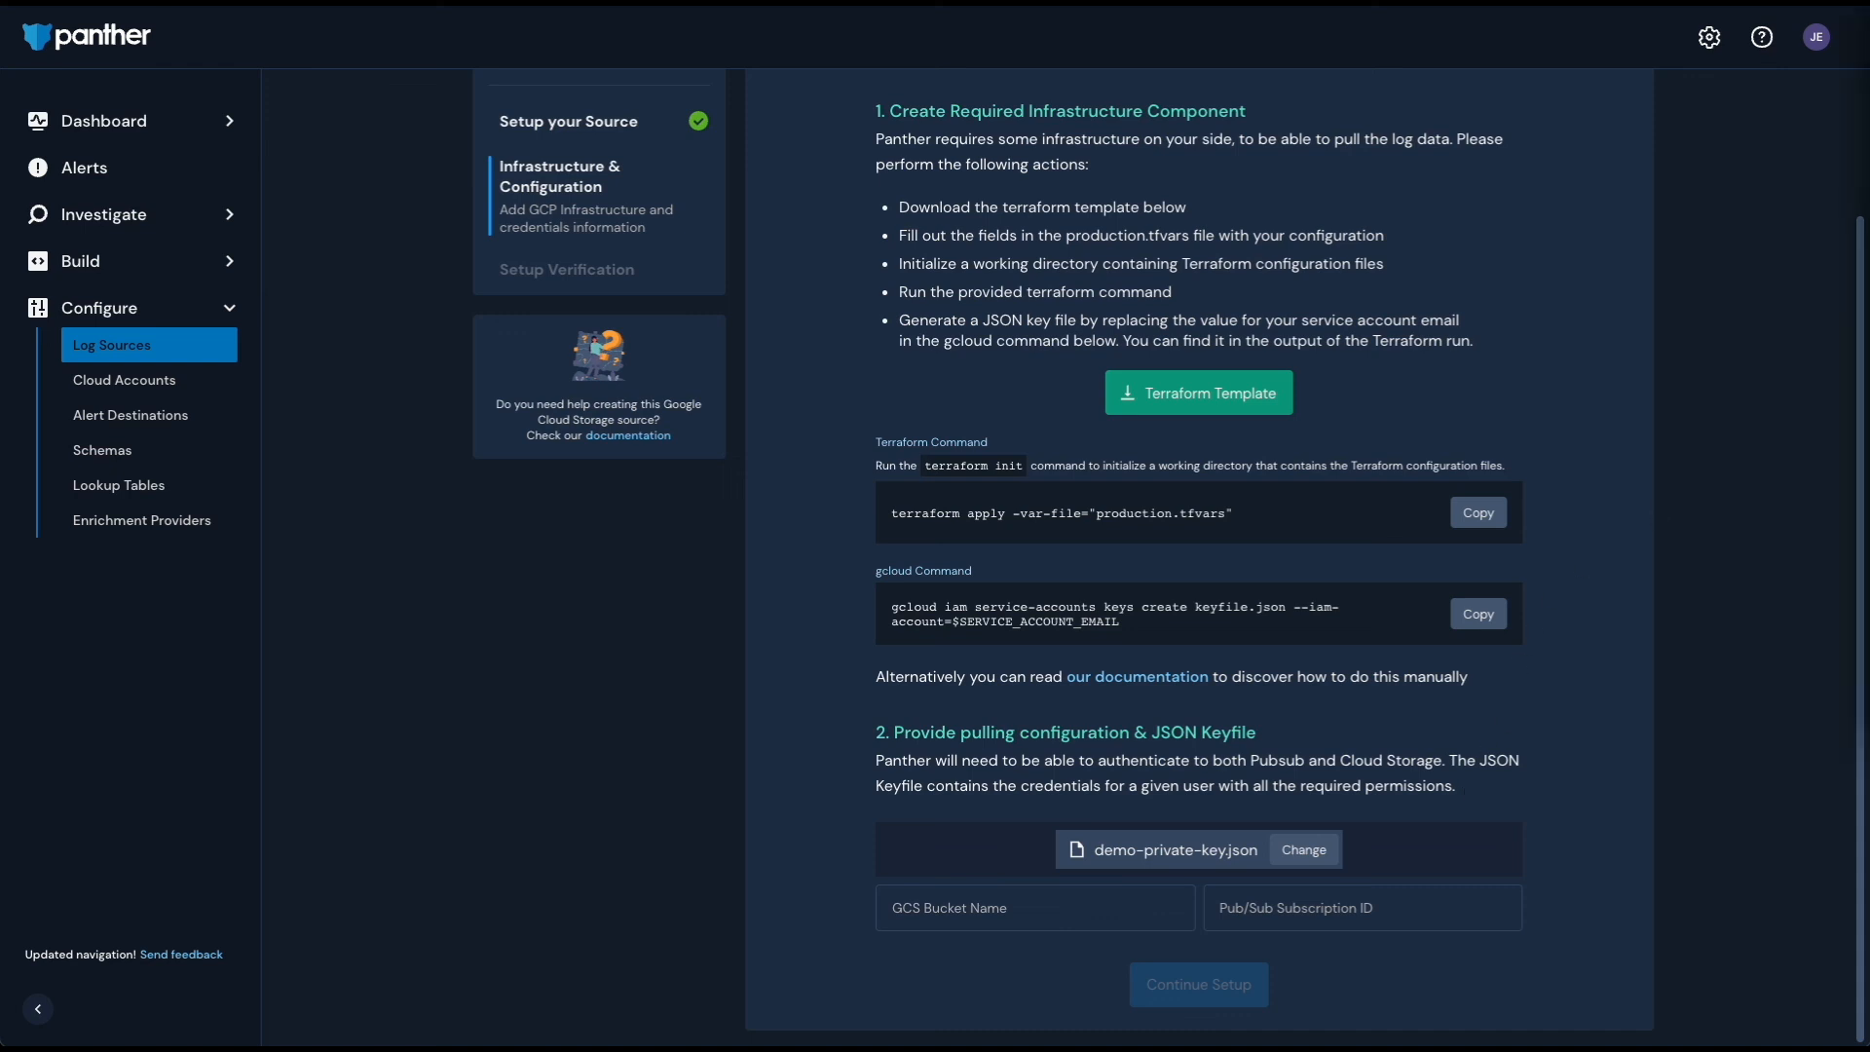
{"action": "left_click", "coordinate": [954, 913]}
{"action": "type", "text": "onboarding-demo-bucket"}
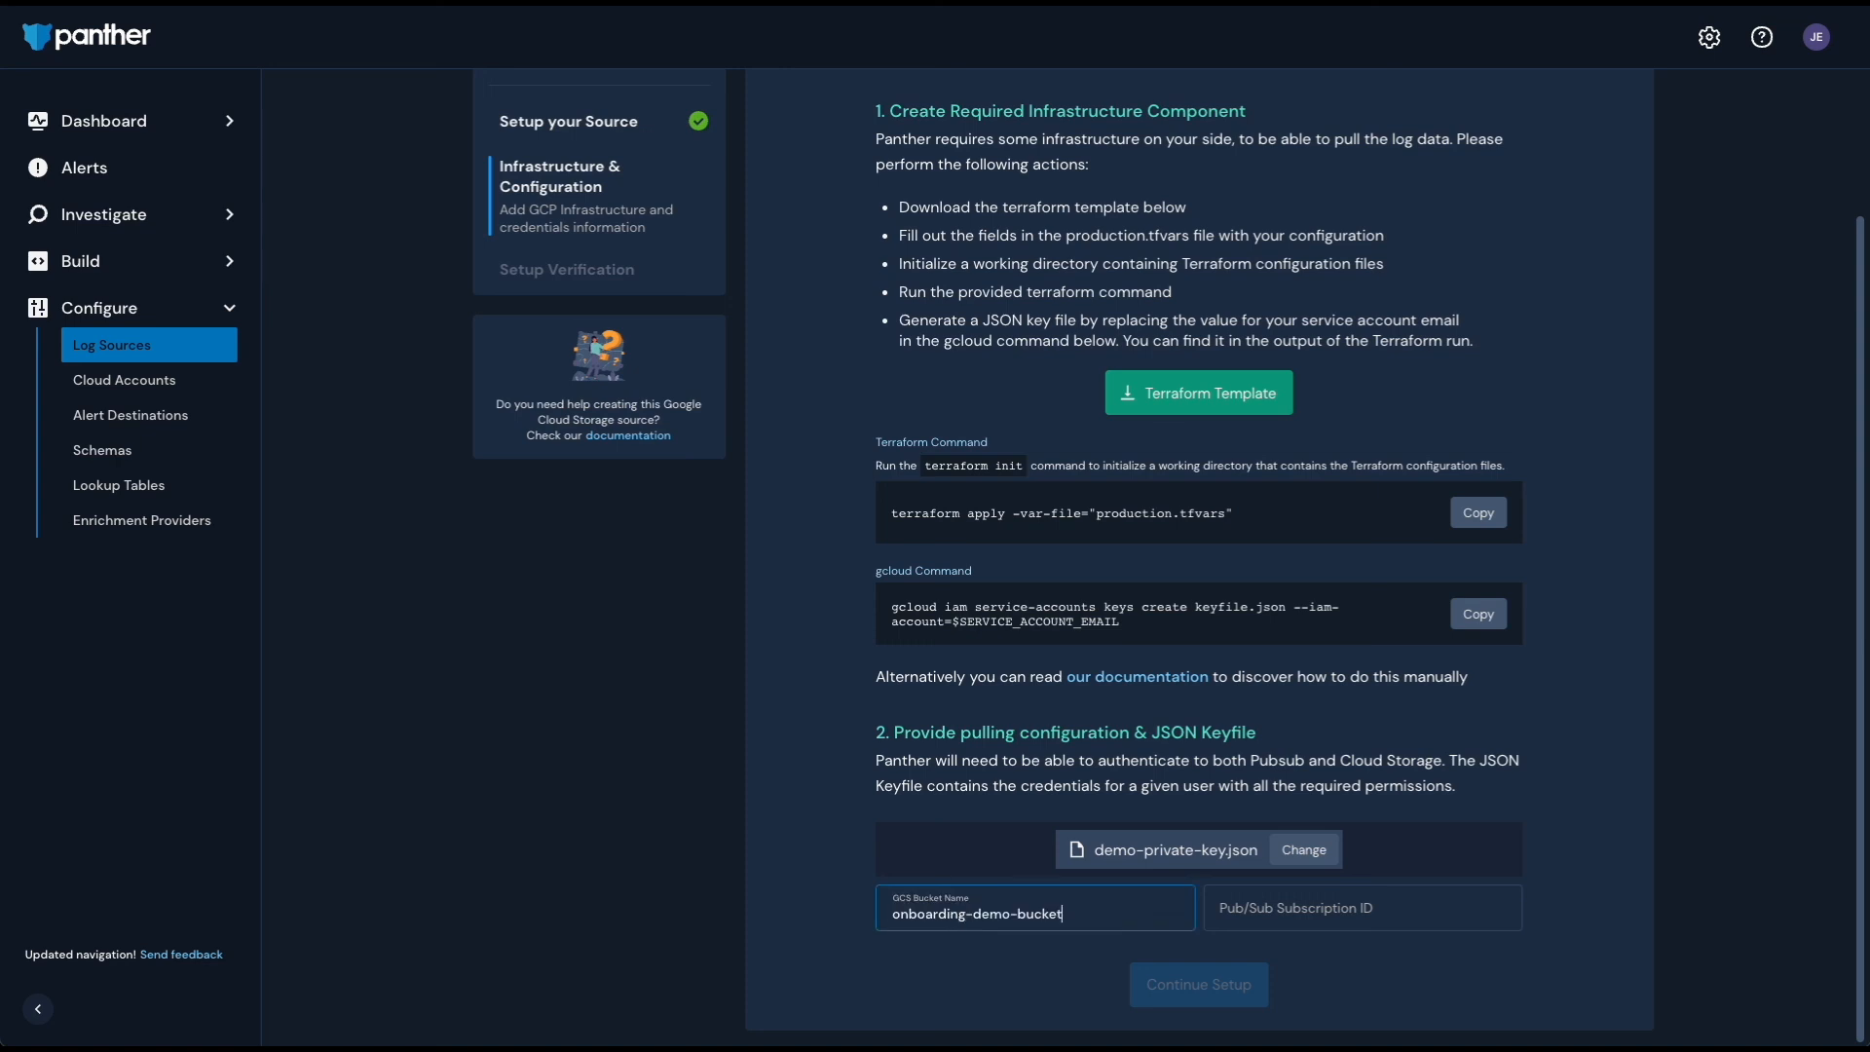
{"action": "left_click", "coordinate": [1310, 932]}
{"action": "type", "text": "panther-demo-sub"}
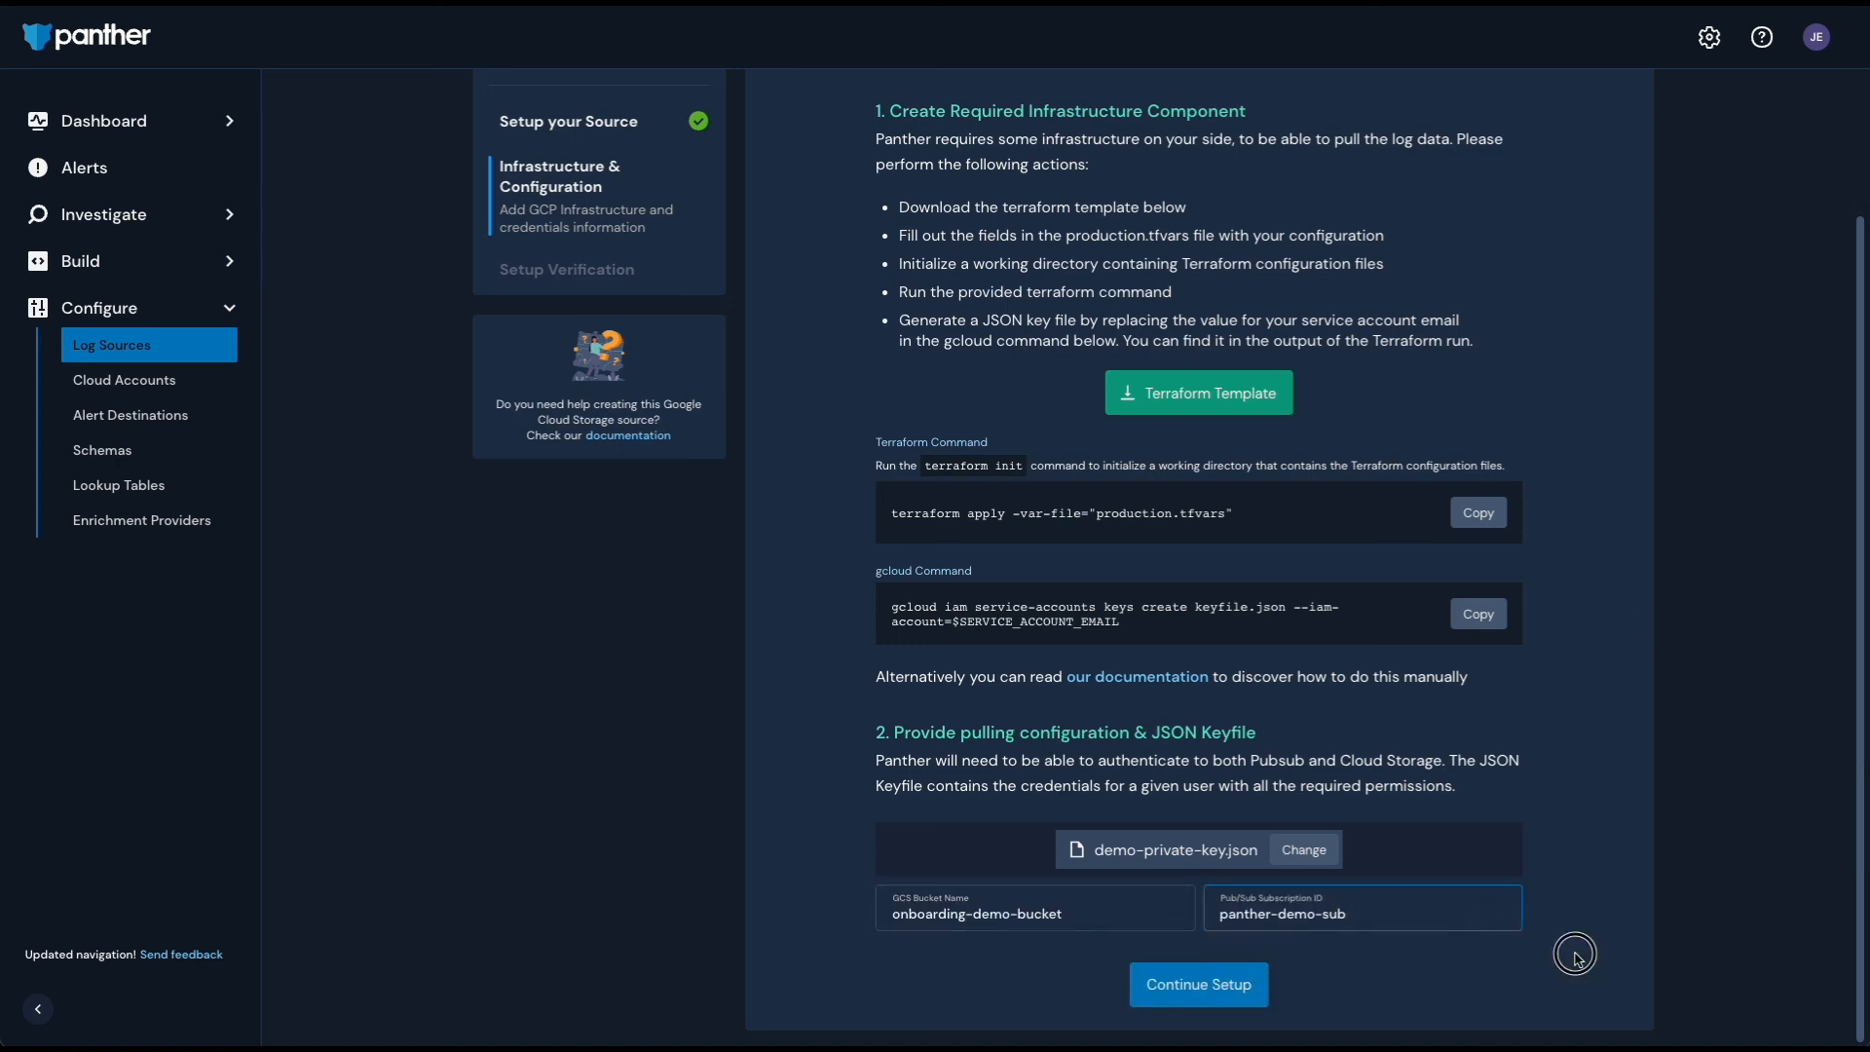
Step: Submit the infrastructure and credentials configuration, and open the new Google Cloud Storage log source
{"action": "left_click", "coordinate": [1181, 992]}
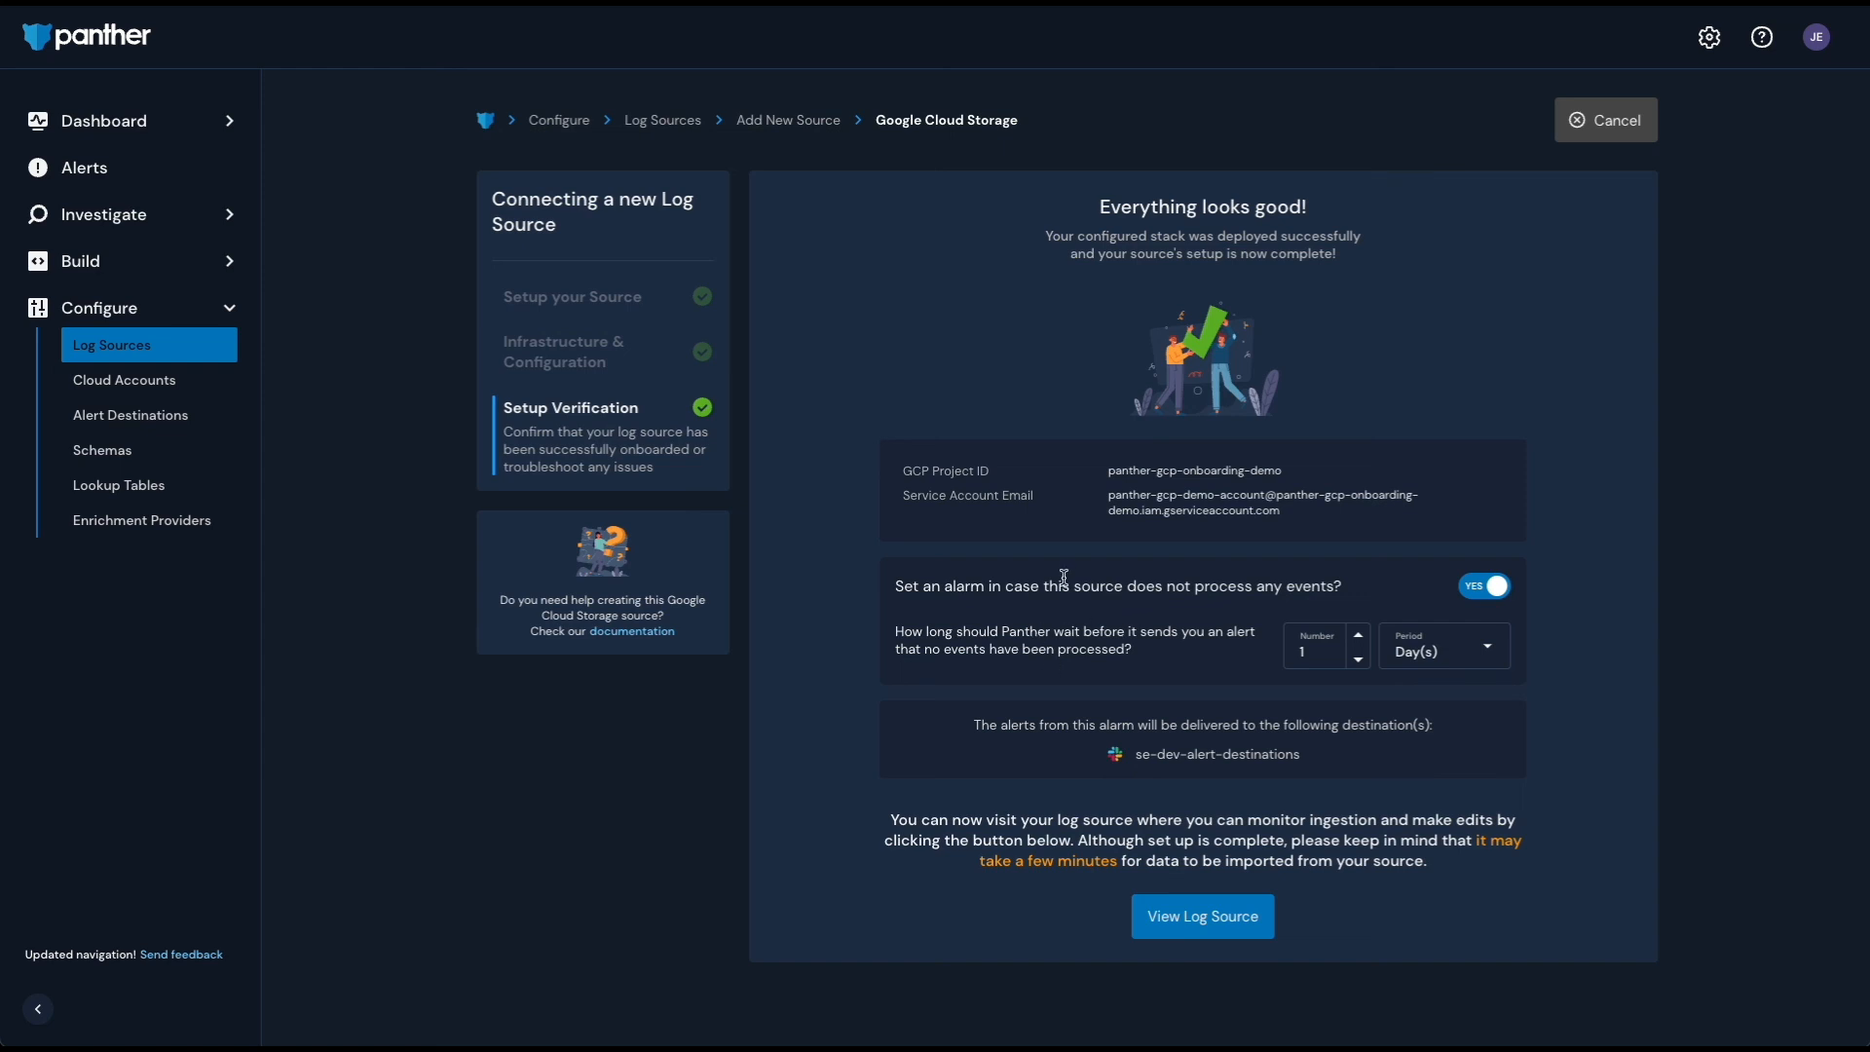
{"action": "left_click", "coordinate": [1320, 665]}
{"action": "left_click", "coordinate": [1181, 922]}
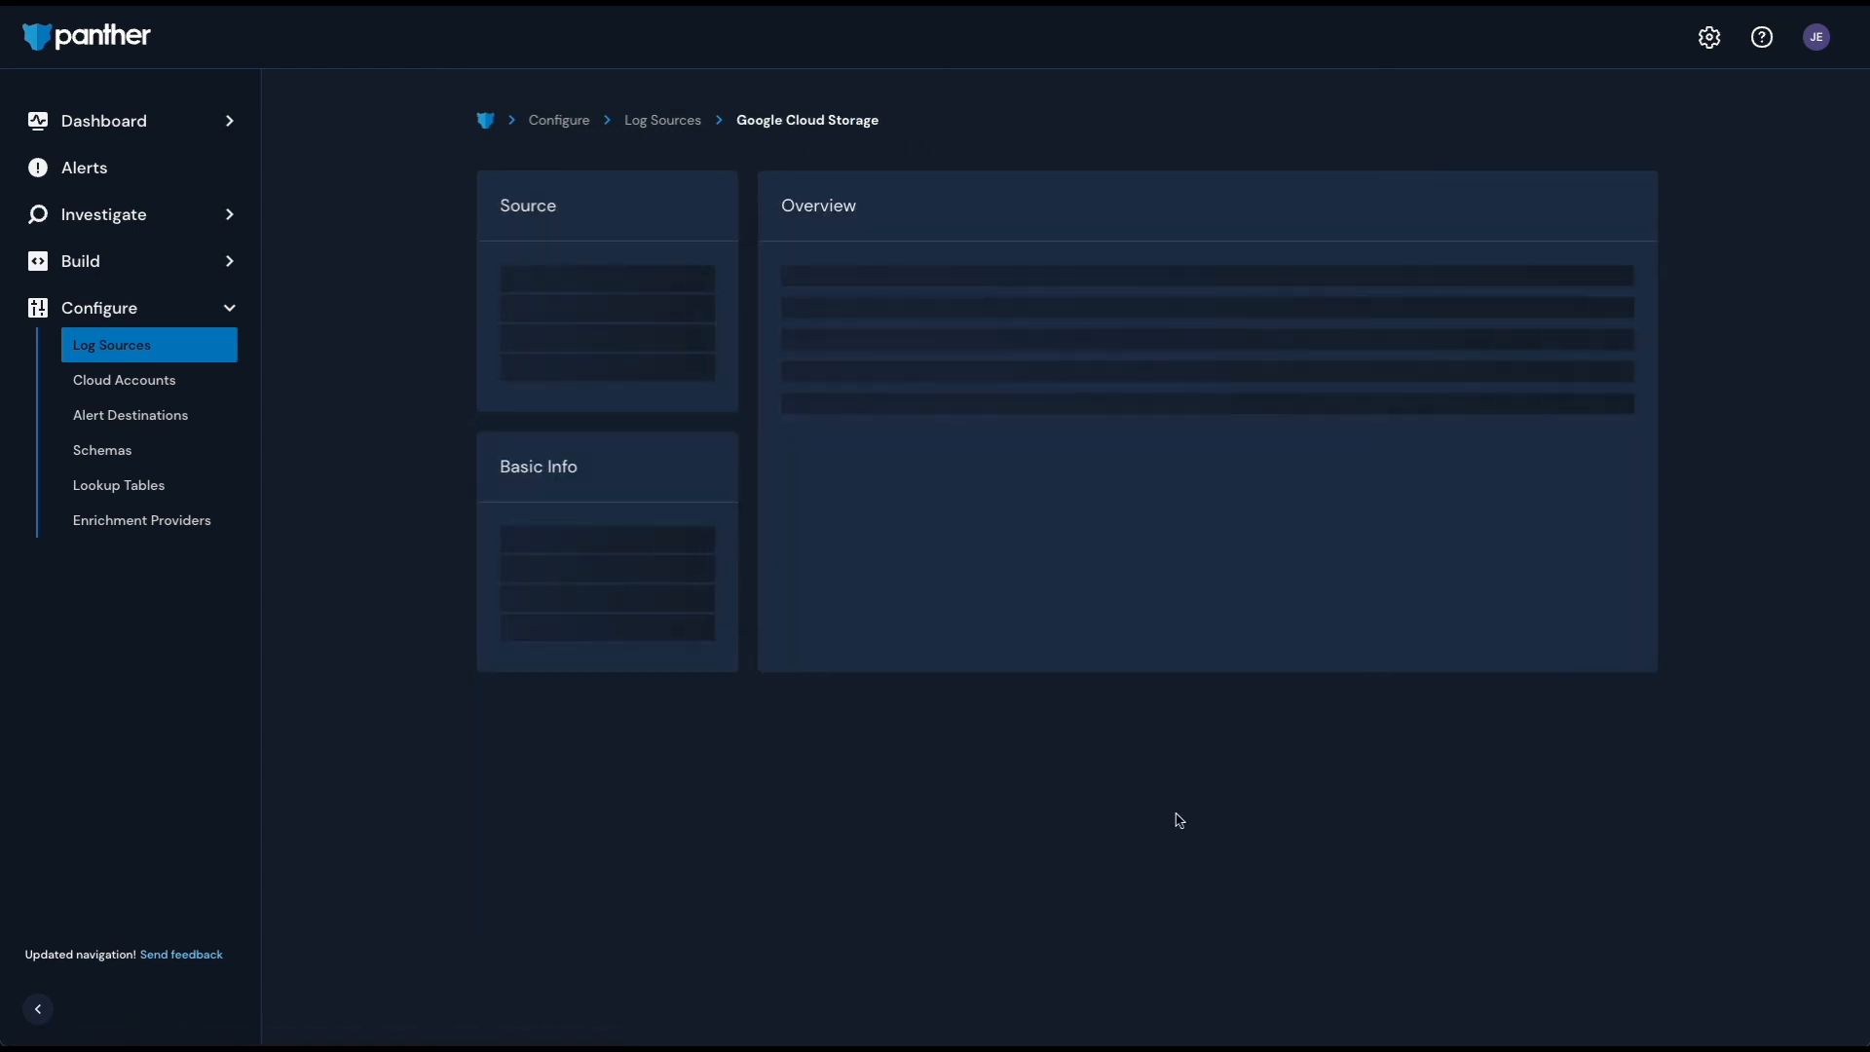